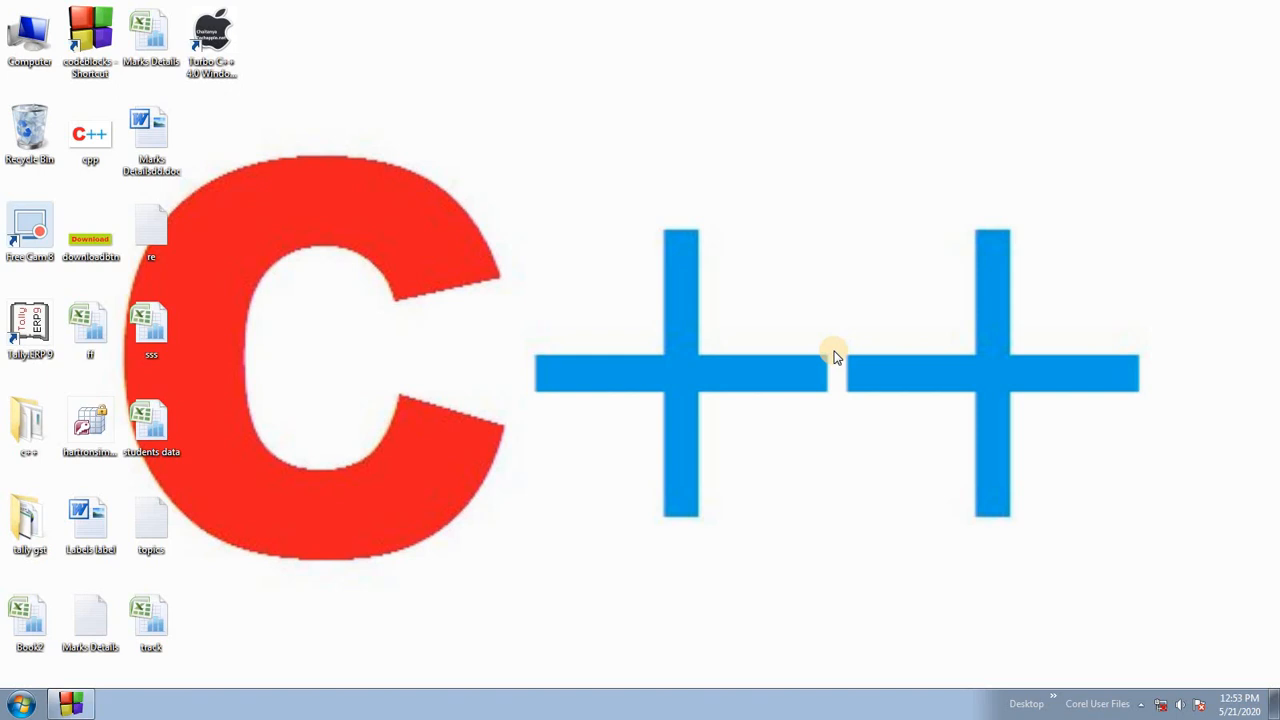
Step: Switch to Tally.ERP 9, start working in Educational Mode and maximise the program window
double_click(57, 337)
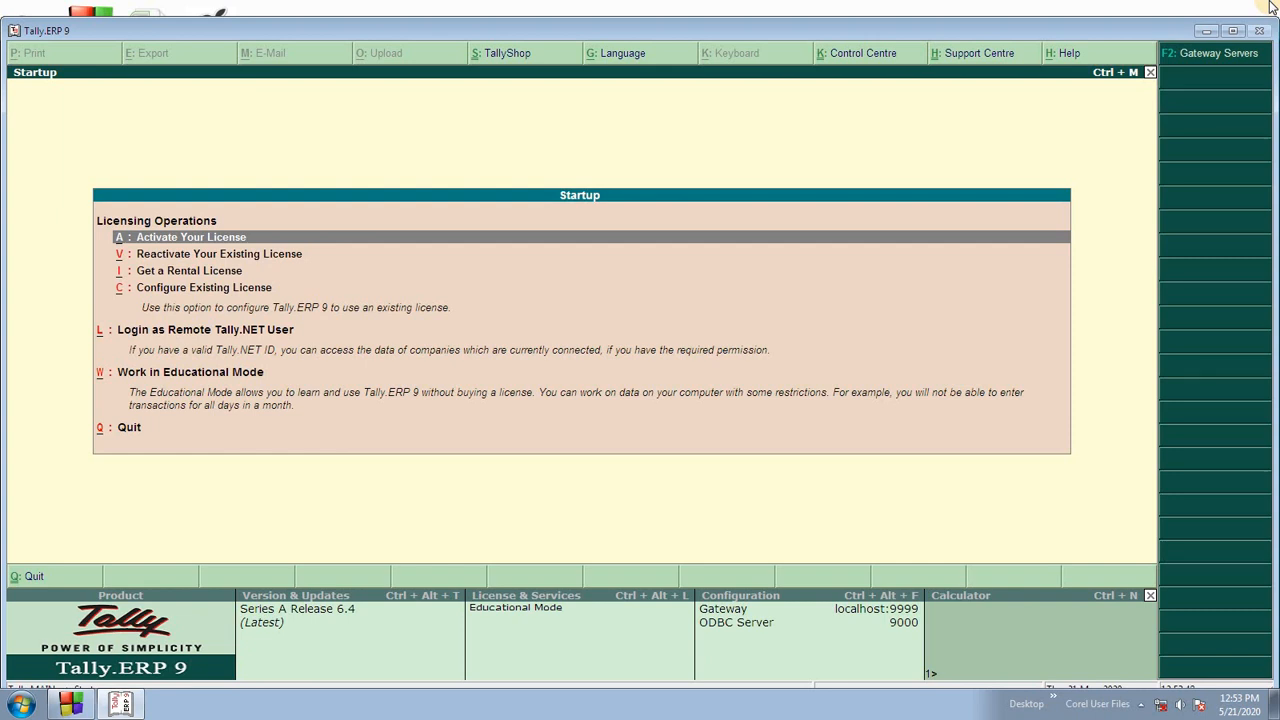
key(Down)
key(Down)
key(Down)
key(Down)
key(Down)
key(Down)
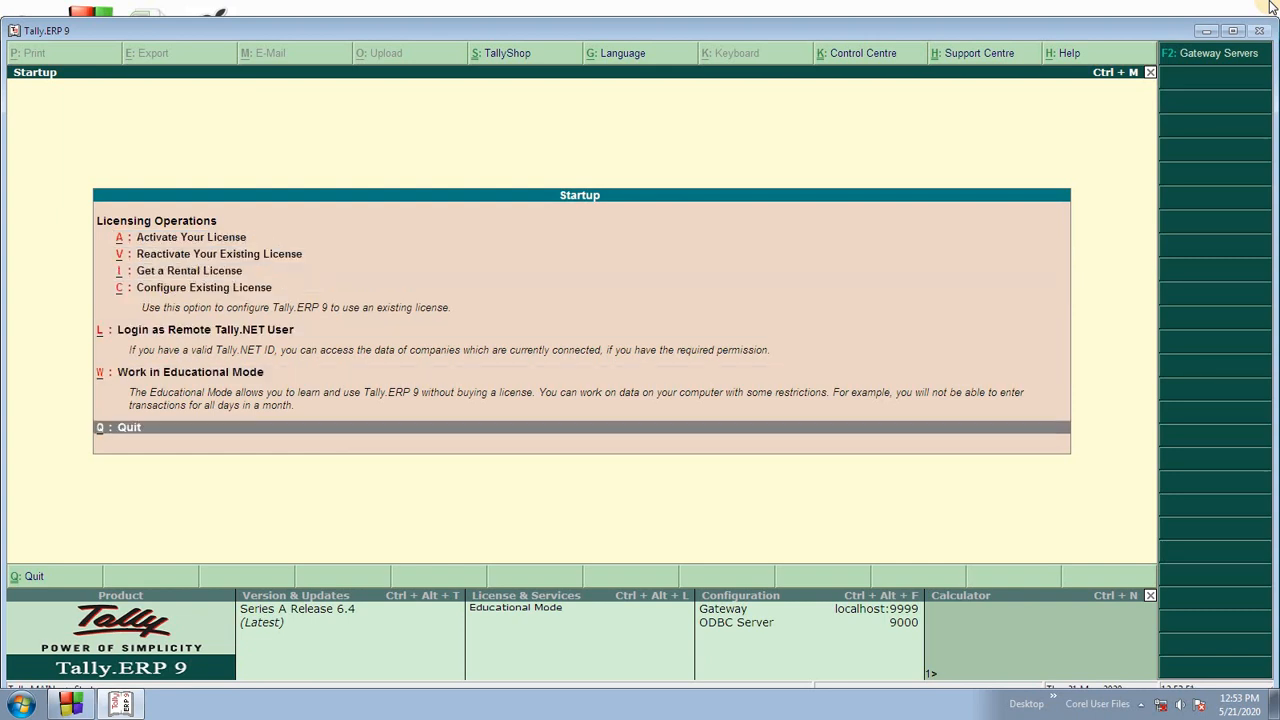
key(Up)
key(Return)
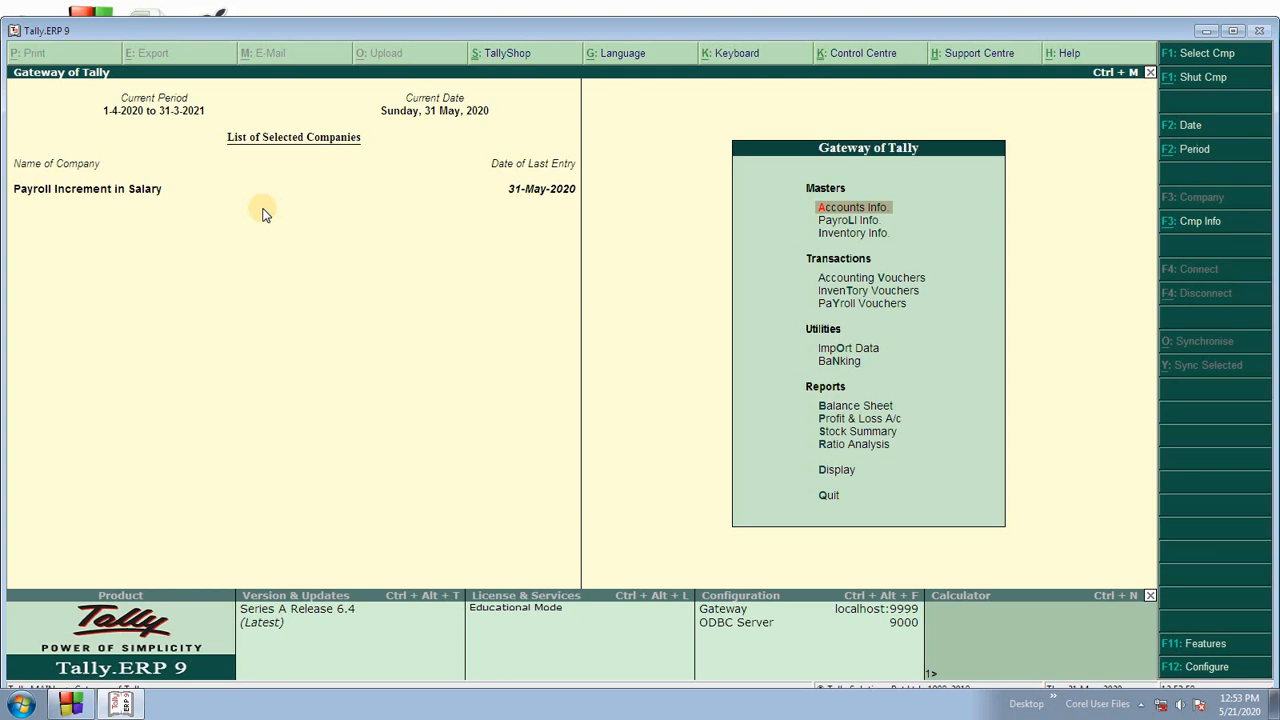
double_click(920, 34)
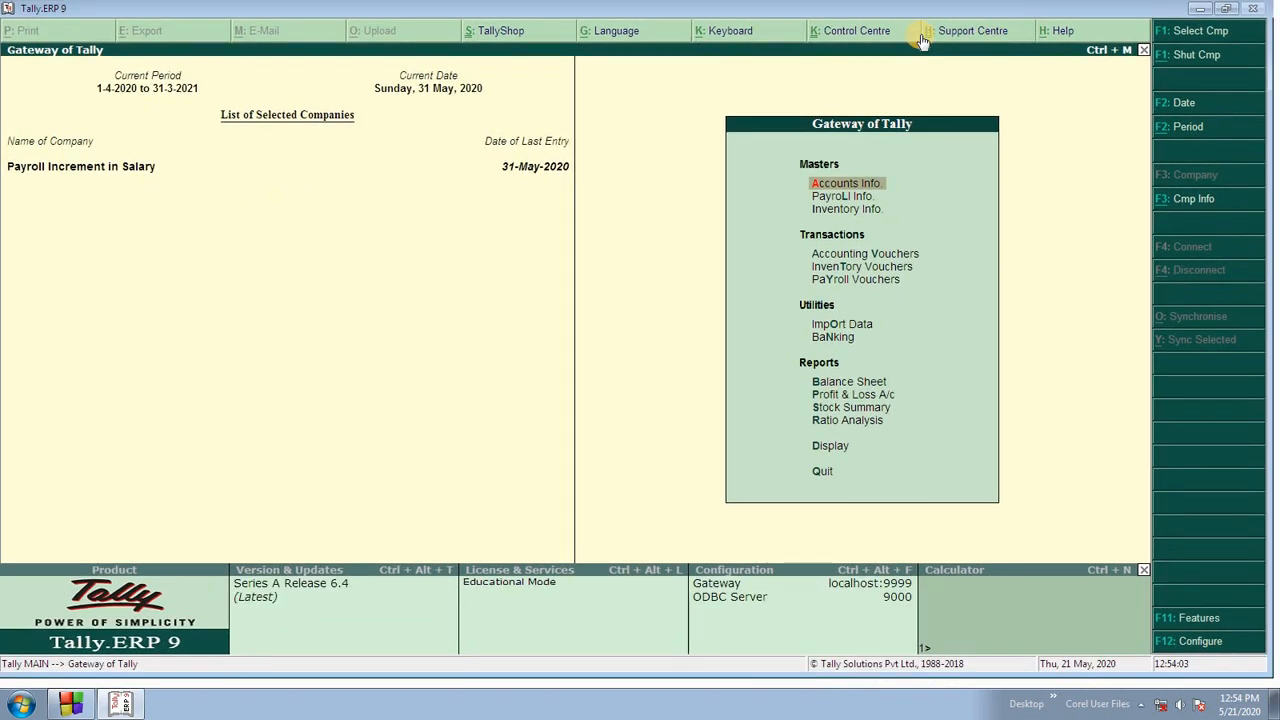
Step: Shut the Payroll Increment in Salary company and open the form for creating a new company
key(alt+F1)
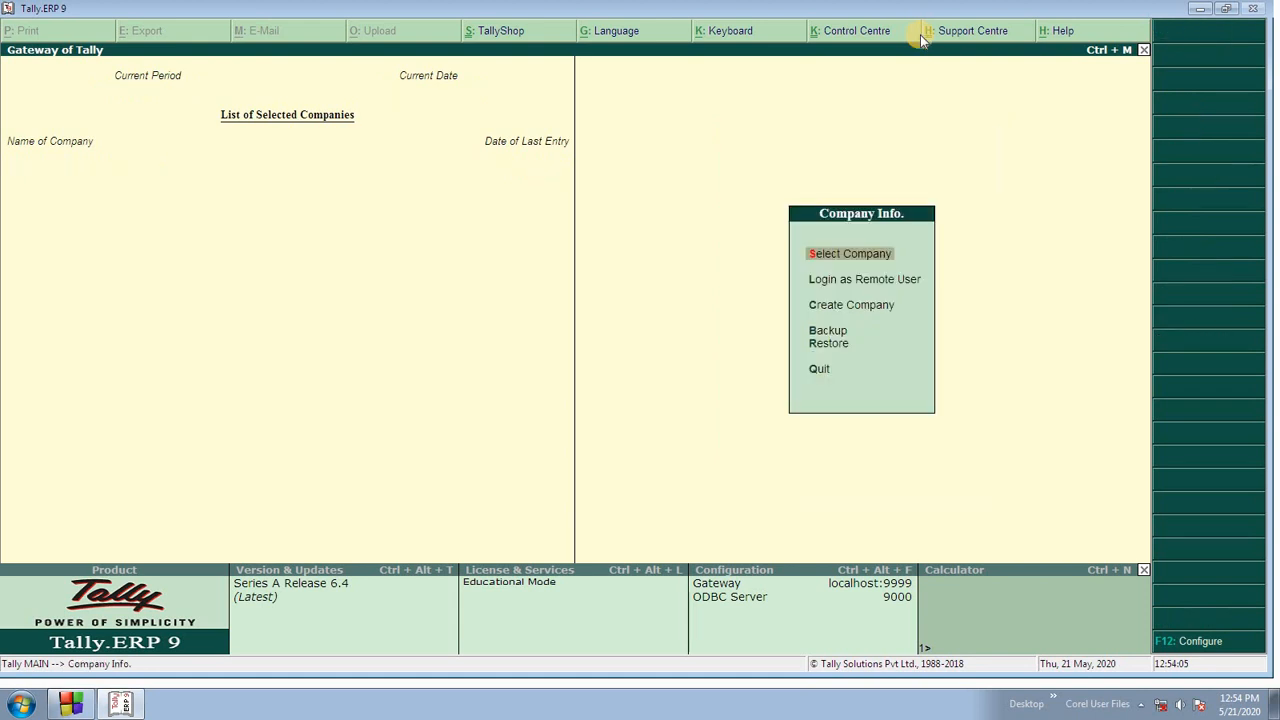
key(Down)
key(Down)
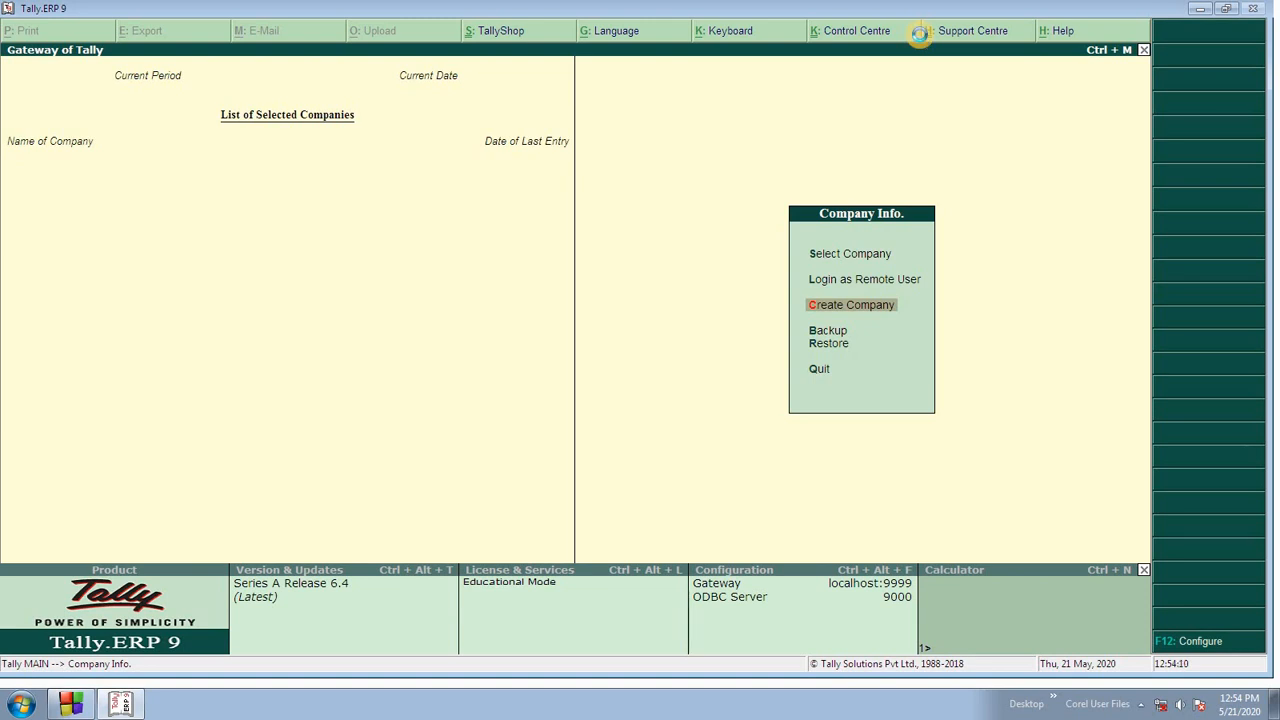
key(Return)
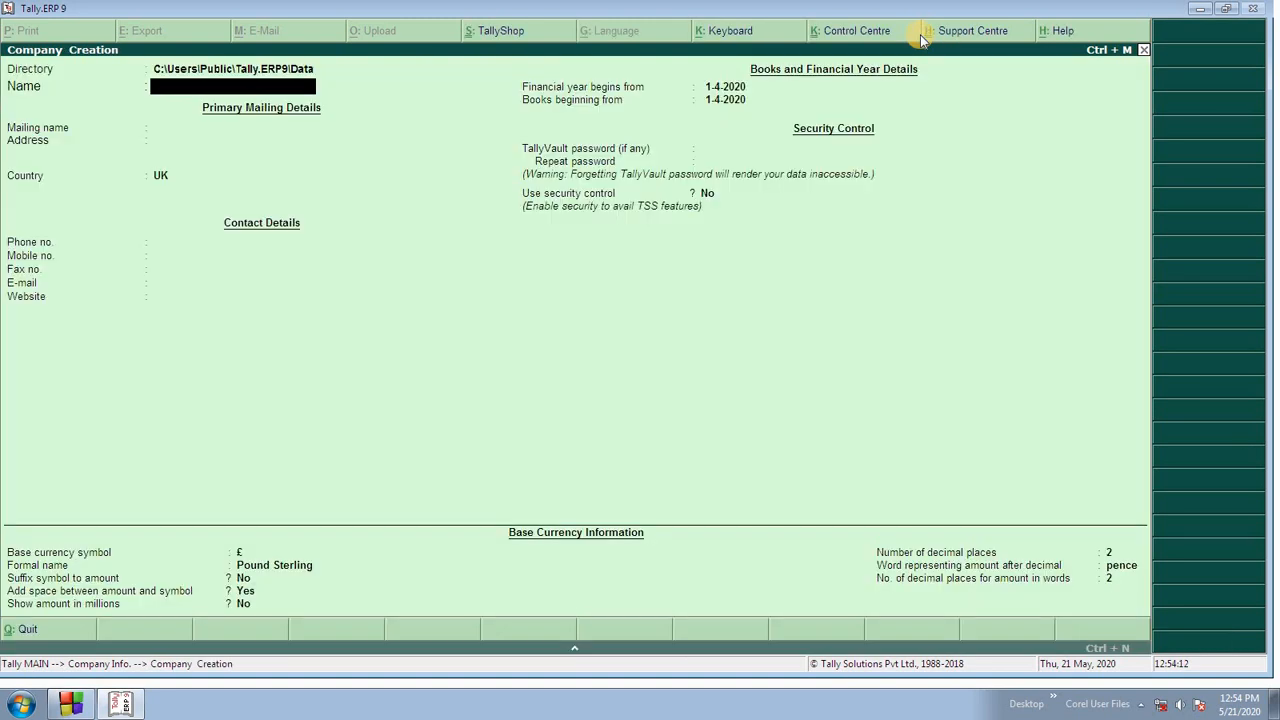
Step: Name the new company Purchase and Sales Order and accept the same mailing name
text(Pur)
text(chase)
text( Sad)
key(BackSpace)
key(BackSpace)
key(BackSpace)
text(and Sales)
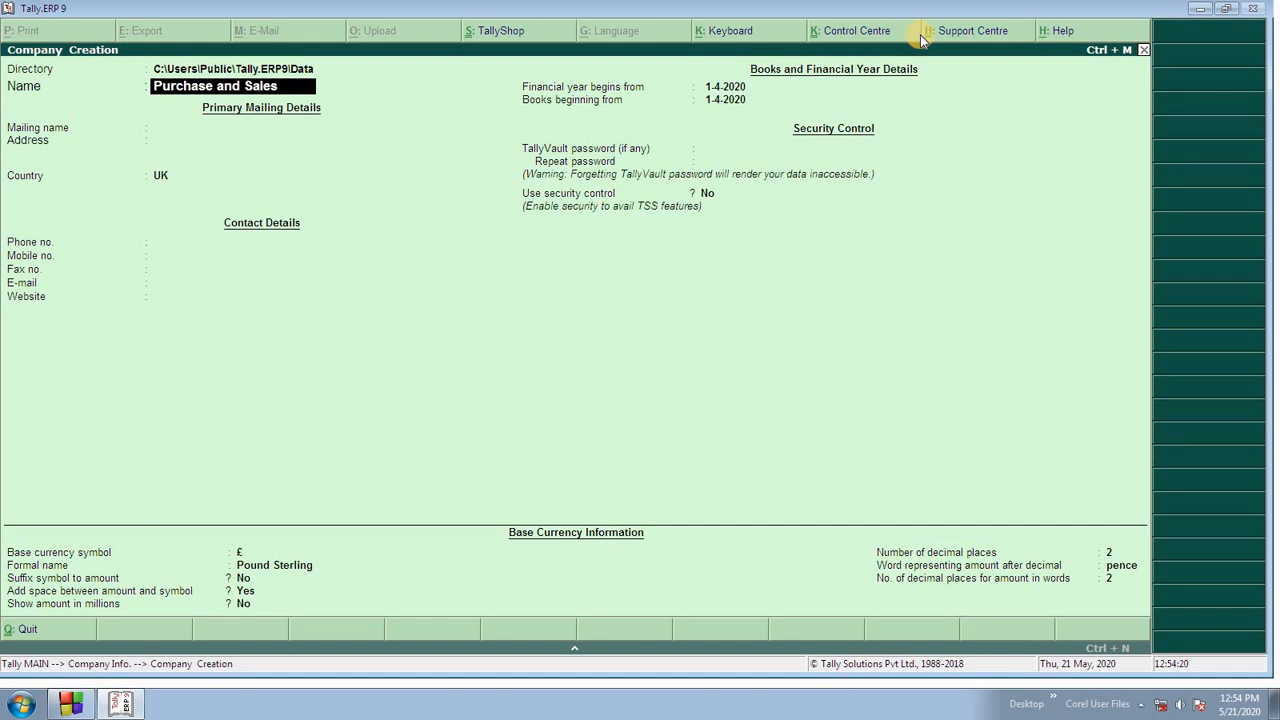
text( Order)
key(Return)
key(Return)
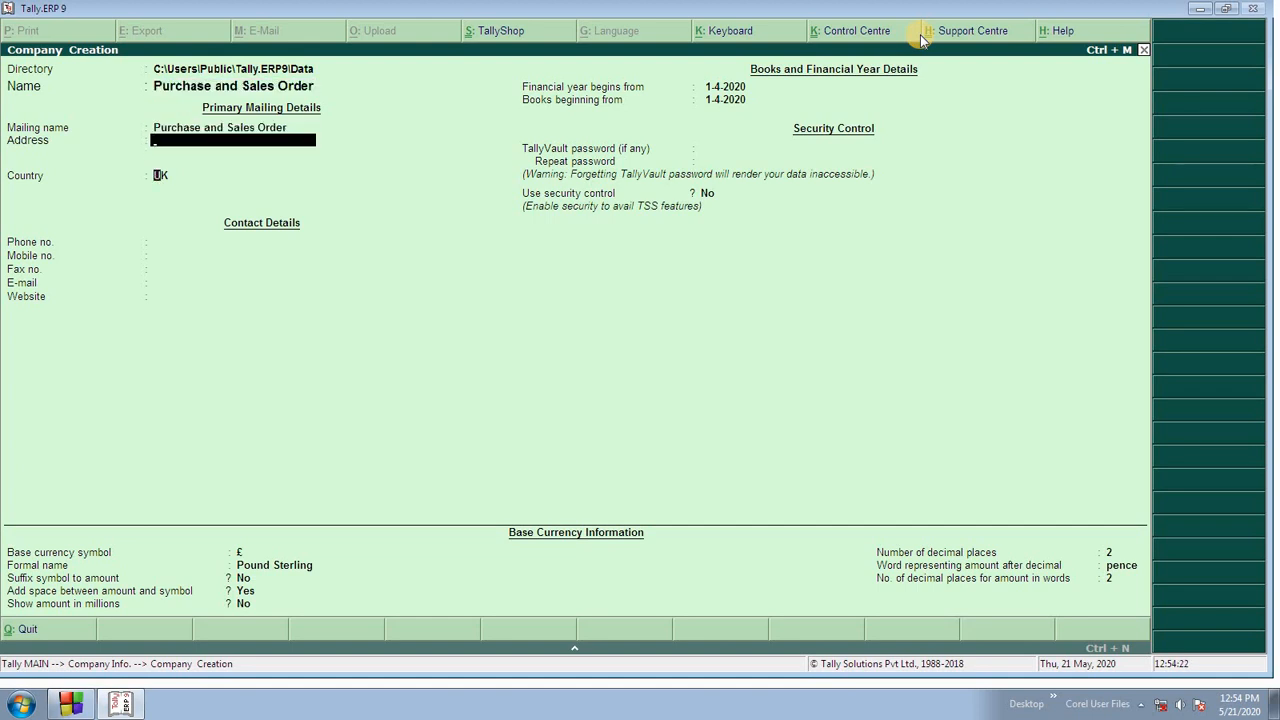
Step: Set the company's country to India and state to Haryana, and save the new company
key(Return)
text(India)
key(Return)
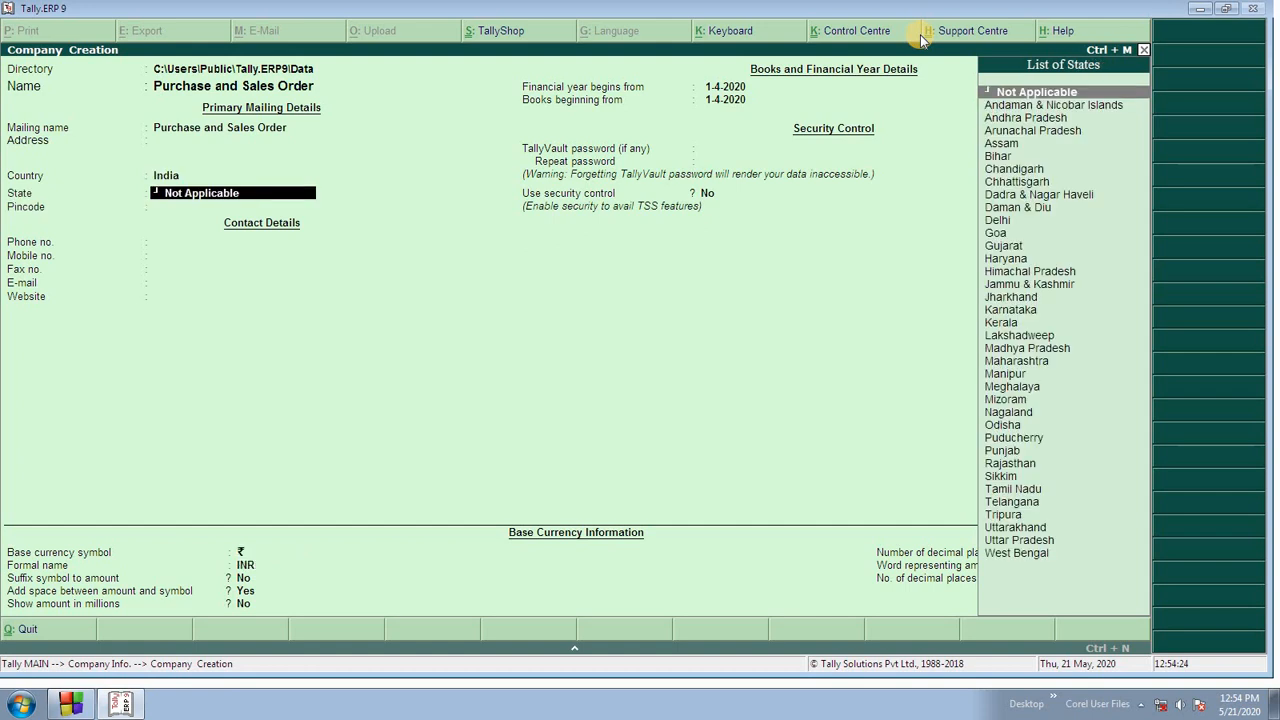
text(har)
key(Return)
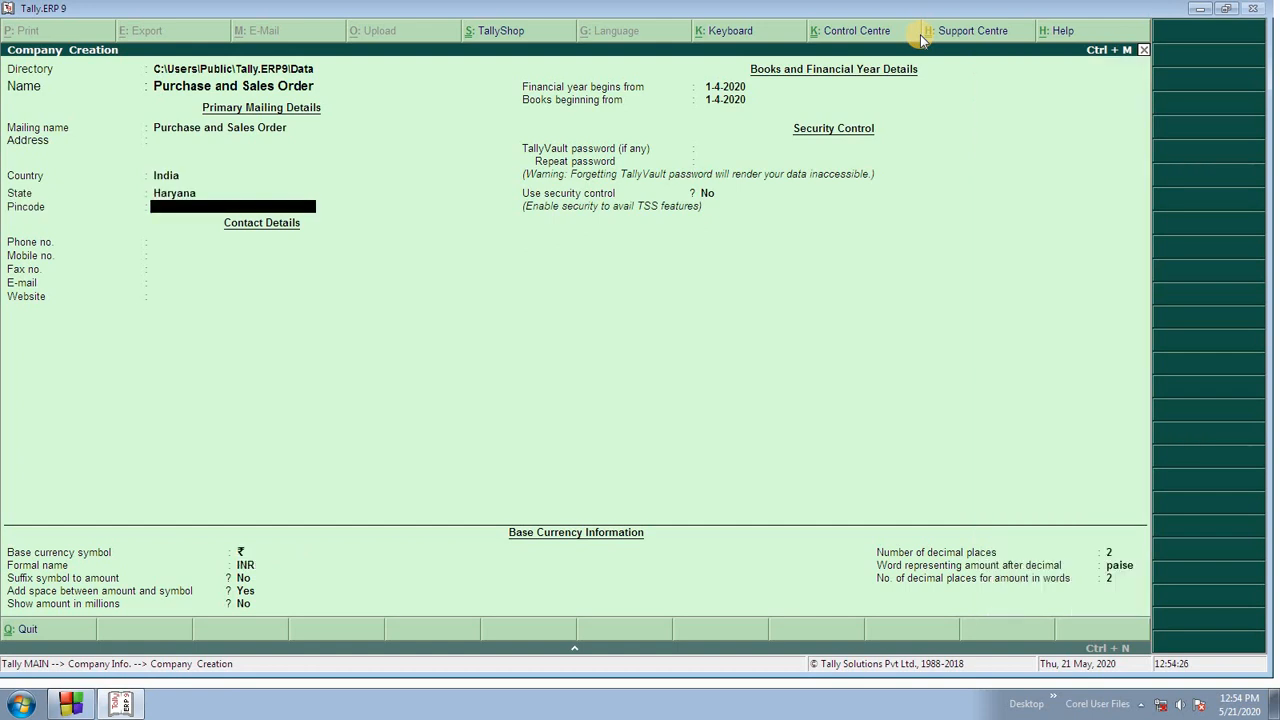
key(ctrl+a)
key(Return)
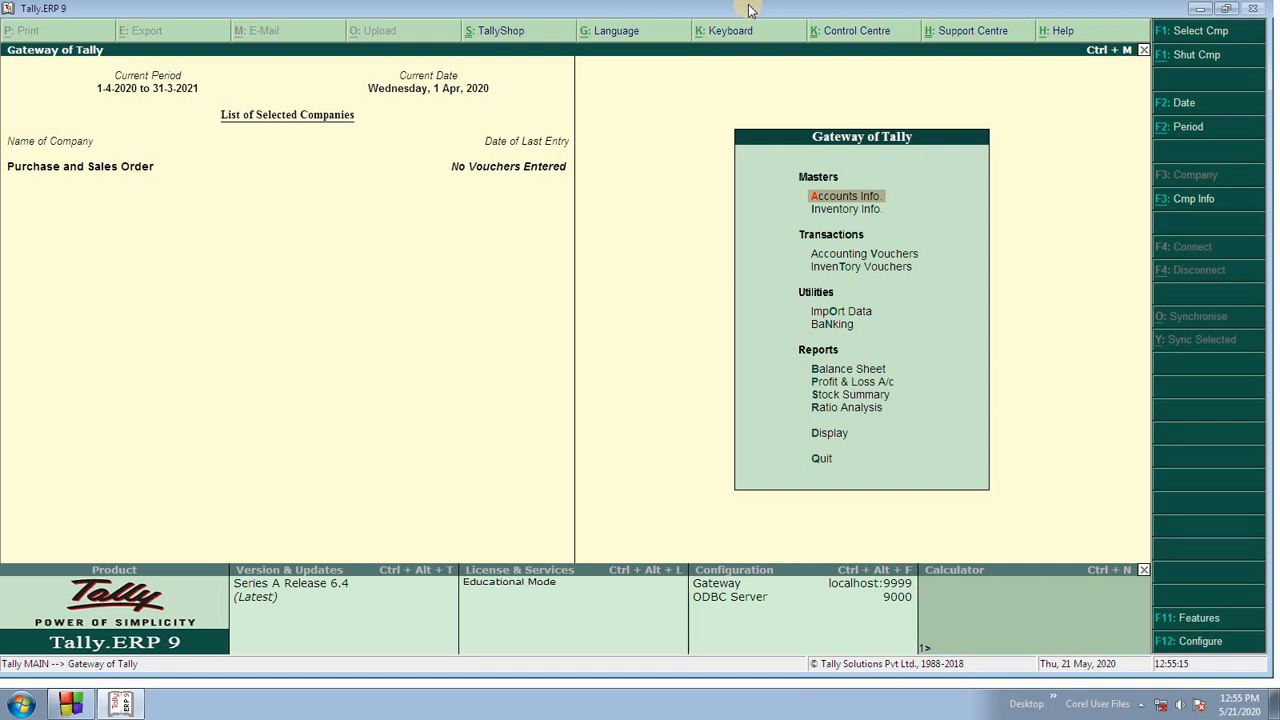
Step: Open accounting voucher entry and display the company's inventory features
key(Down)
key(Down)
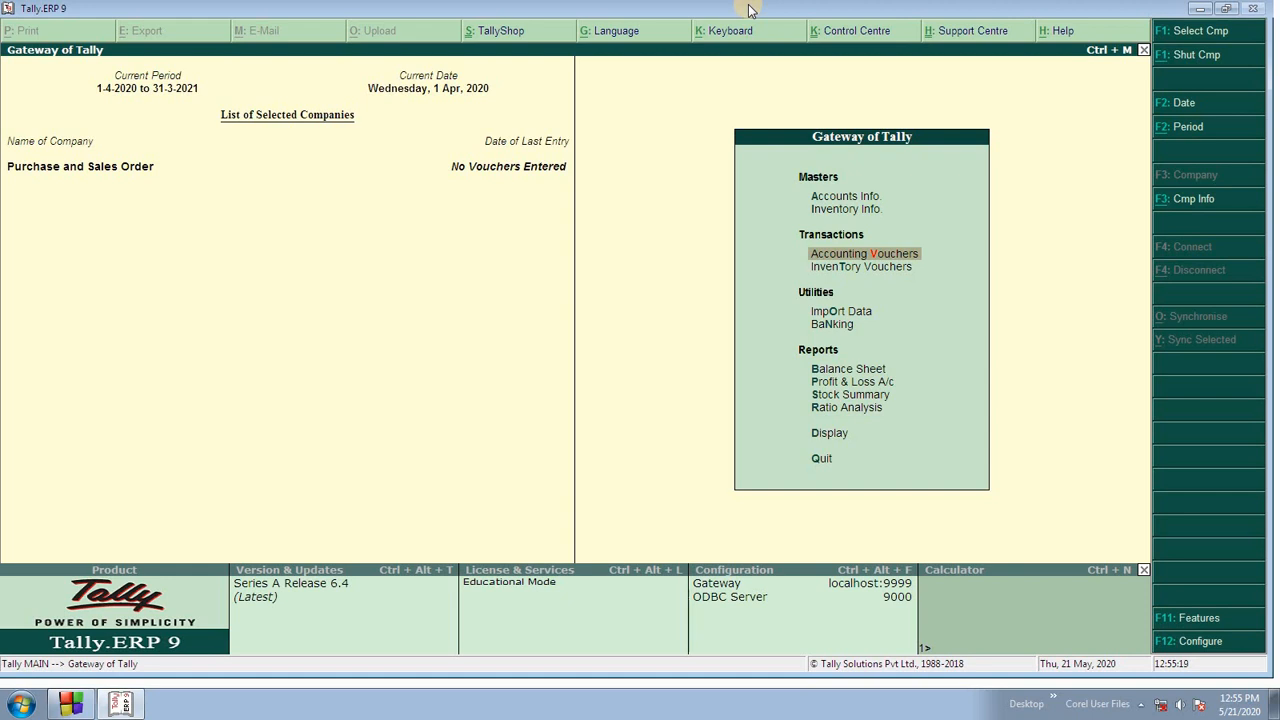
key(Return)
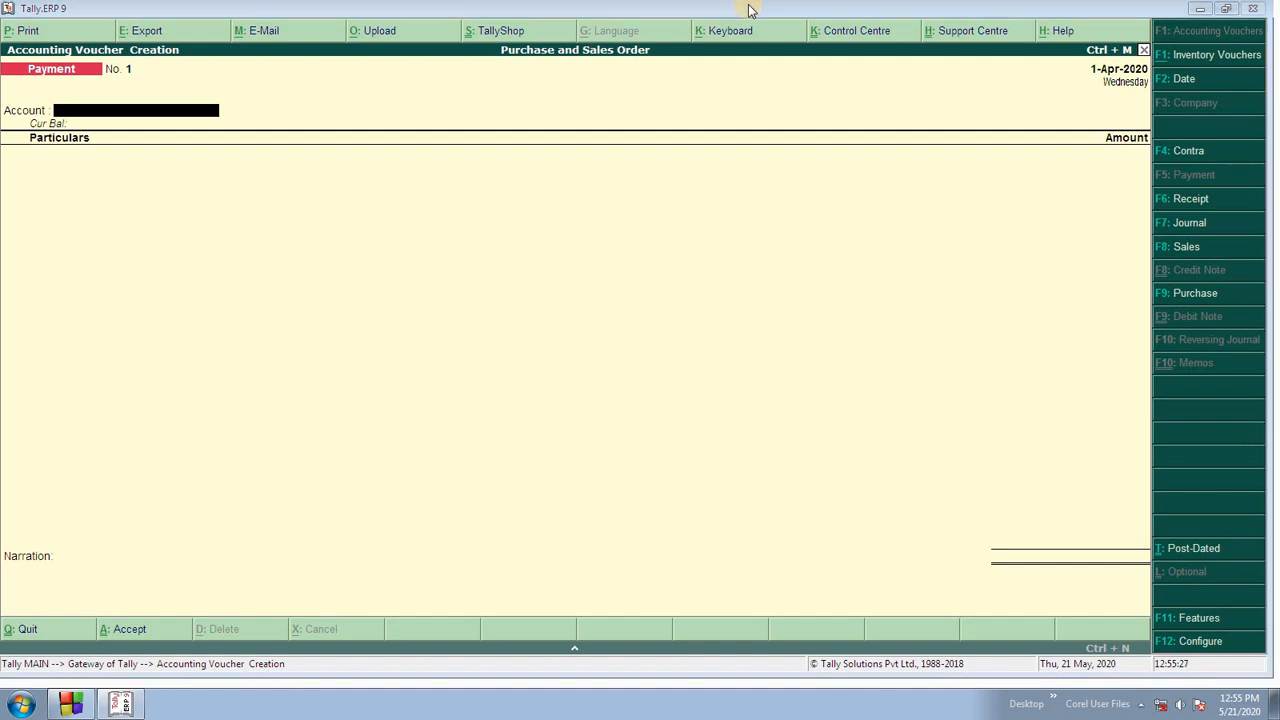
click(1177, 618)
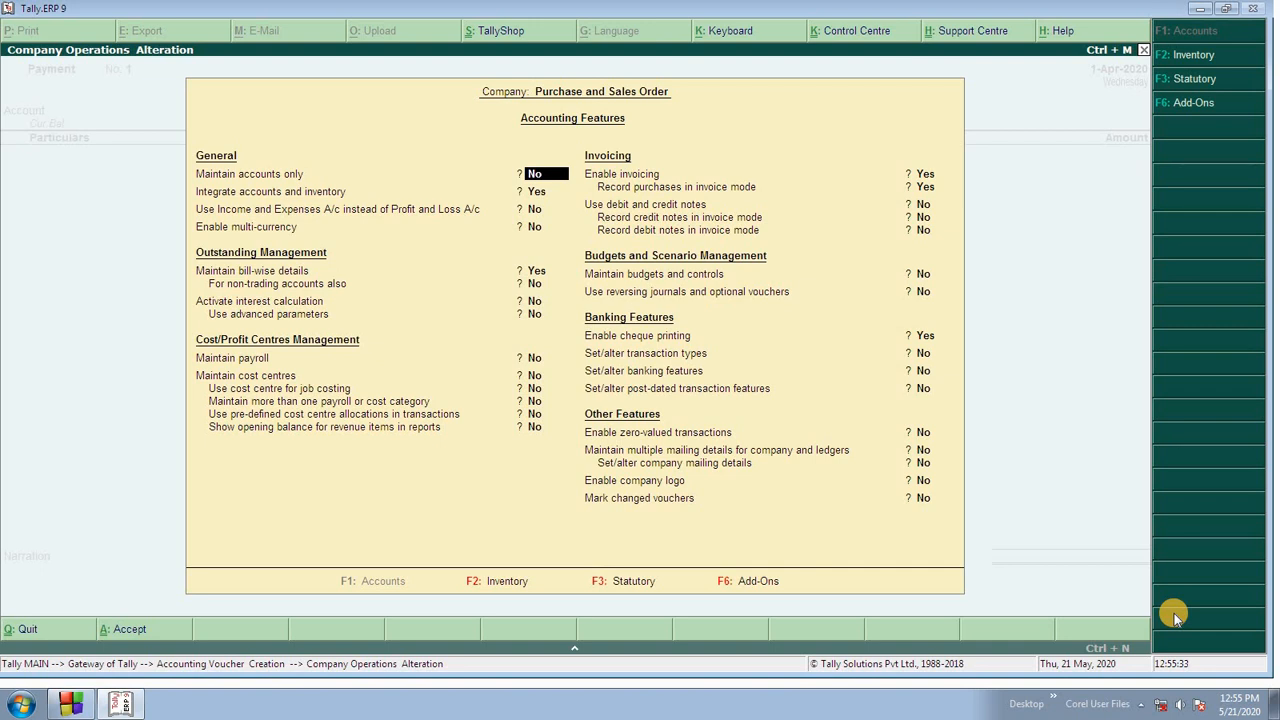
key(Return)
key(Return)
key(Return)
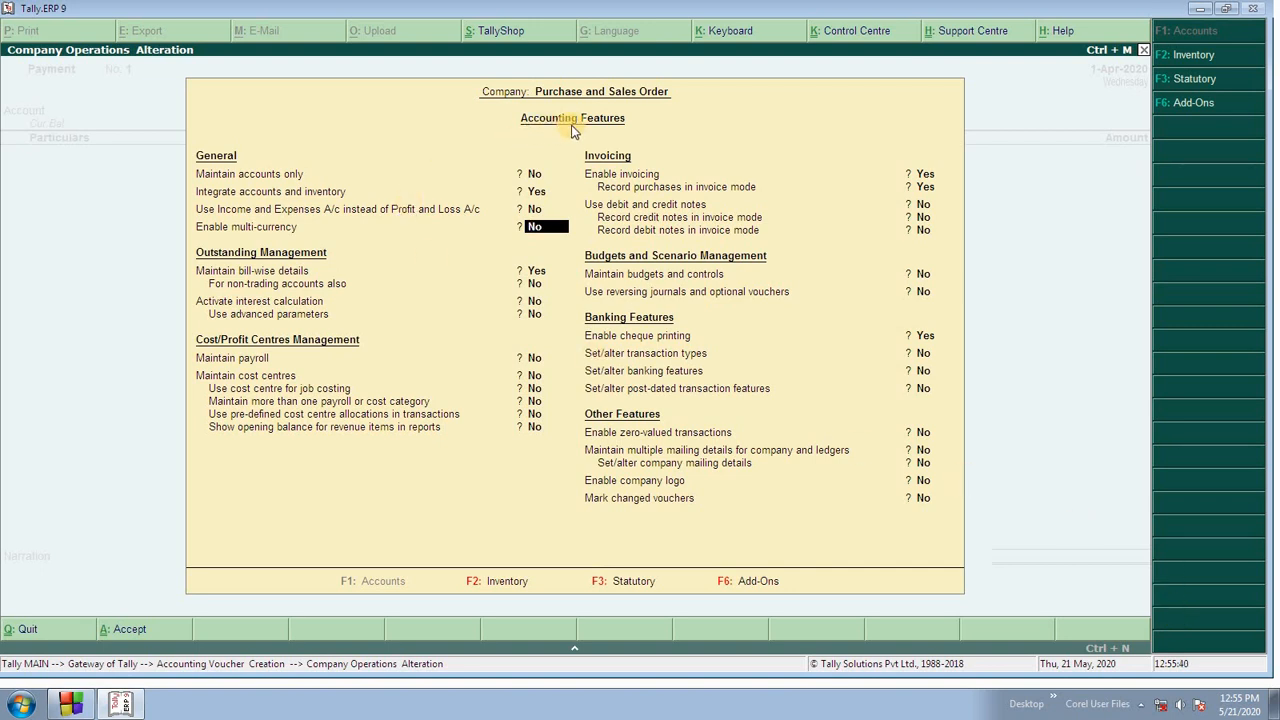
click(468, 591)
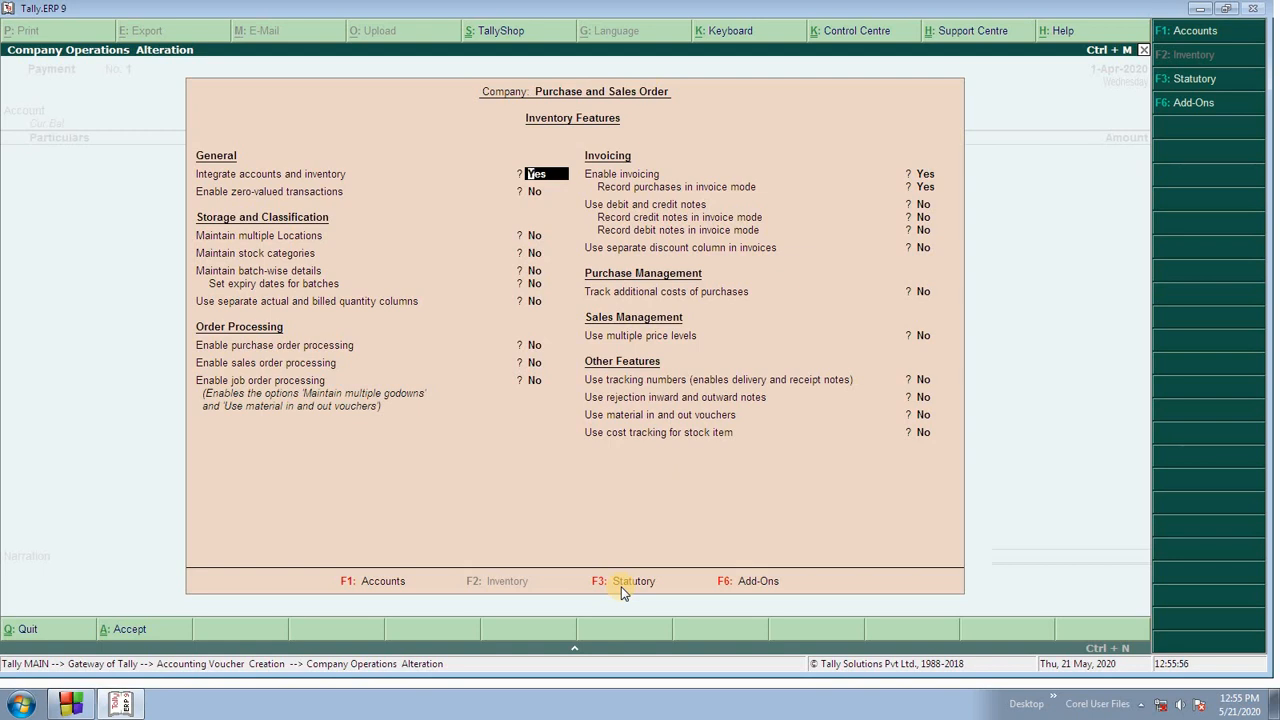
Step: Enable purchase order processing and sales order processing in the inventory features and save the settings
key(Return)
key(Return)
key(Return)
key(Return)
key(Return)
key(Return)
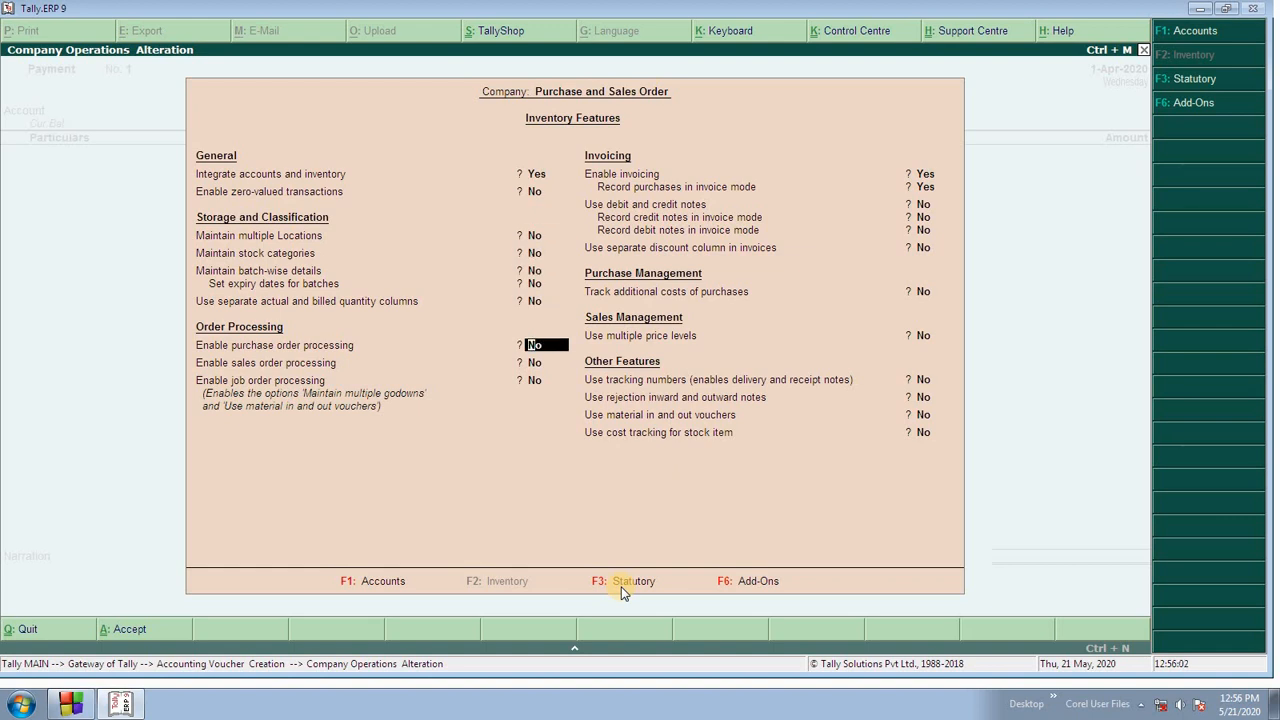
text(y)
key(Return)
text(y)
key(Return)
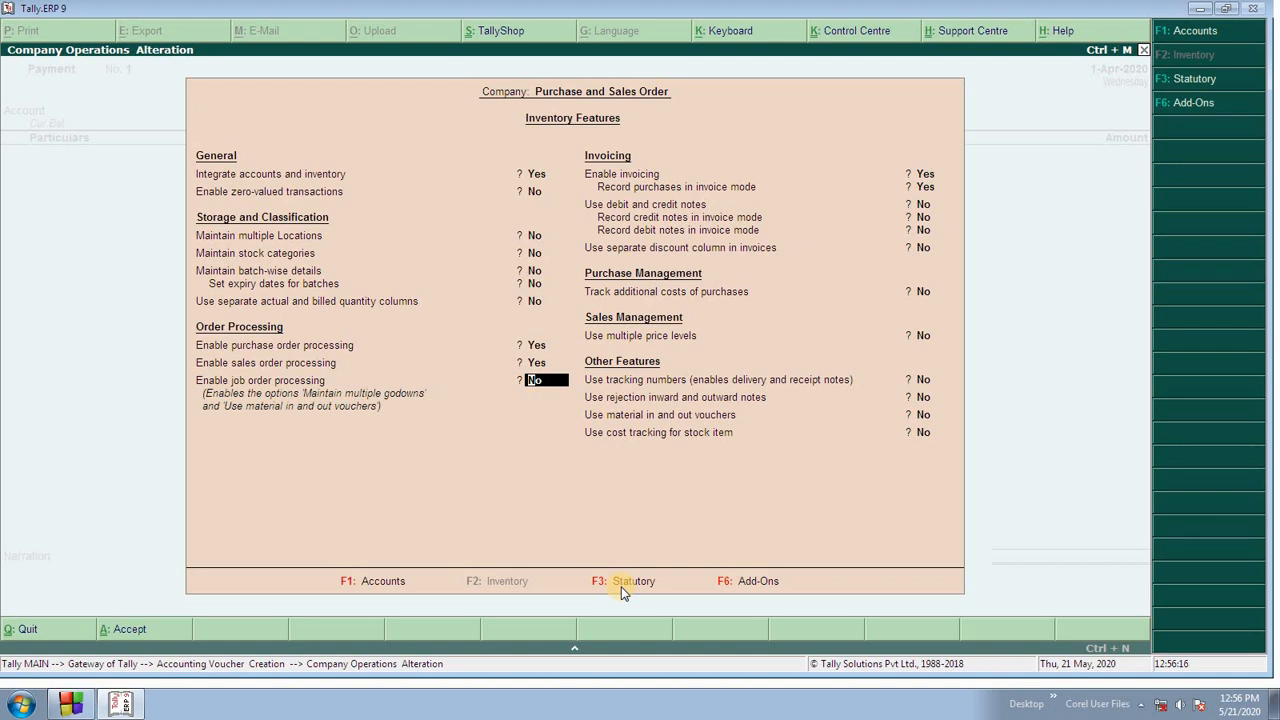
key(Return)
key(Return)
key(Return)
key(Return)
key(Return)
key(Return)
key(Return)
key(Return)
key(Return)
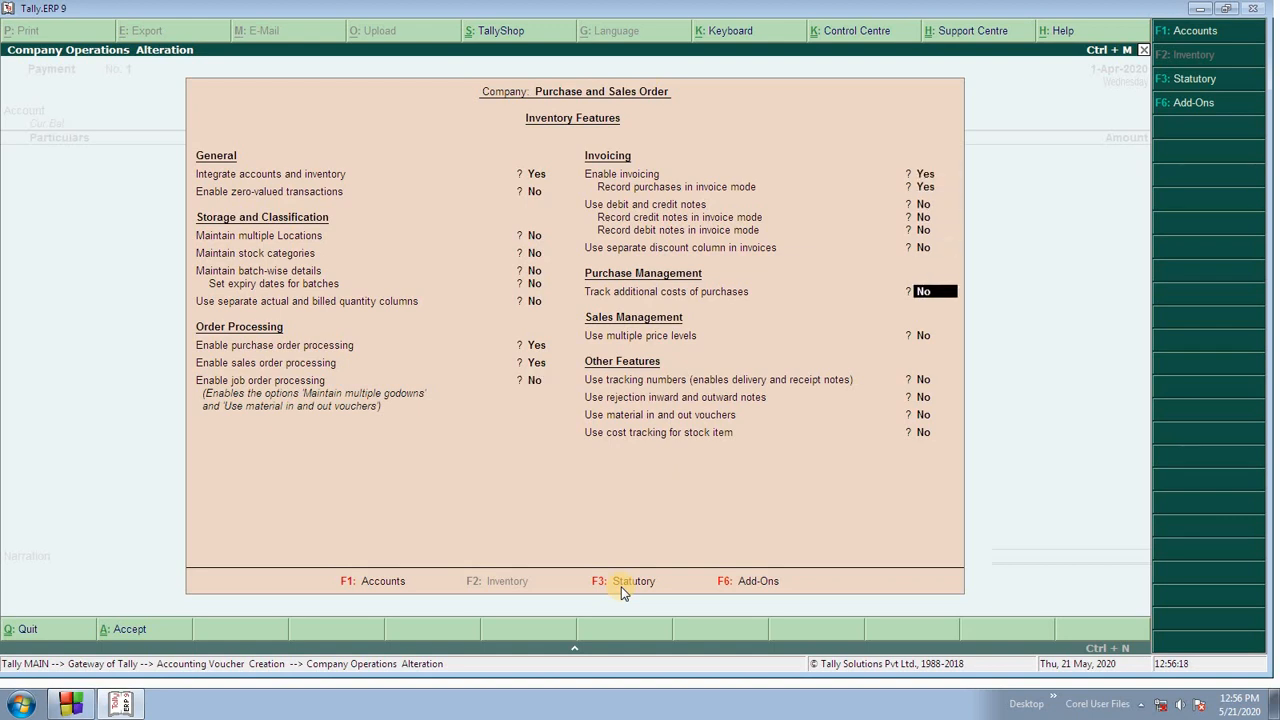
key(Return)
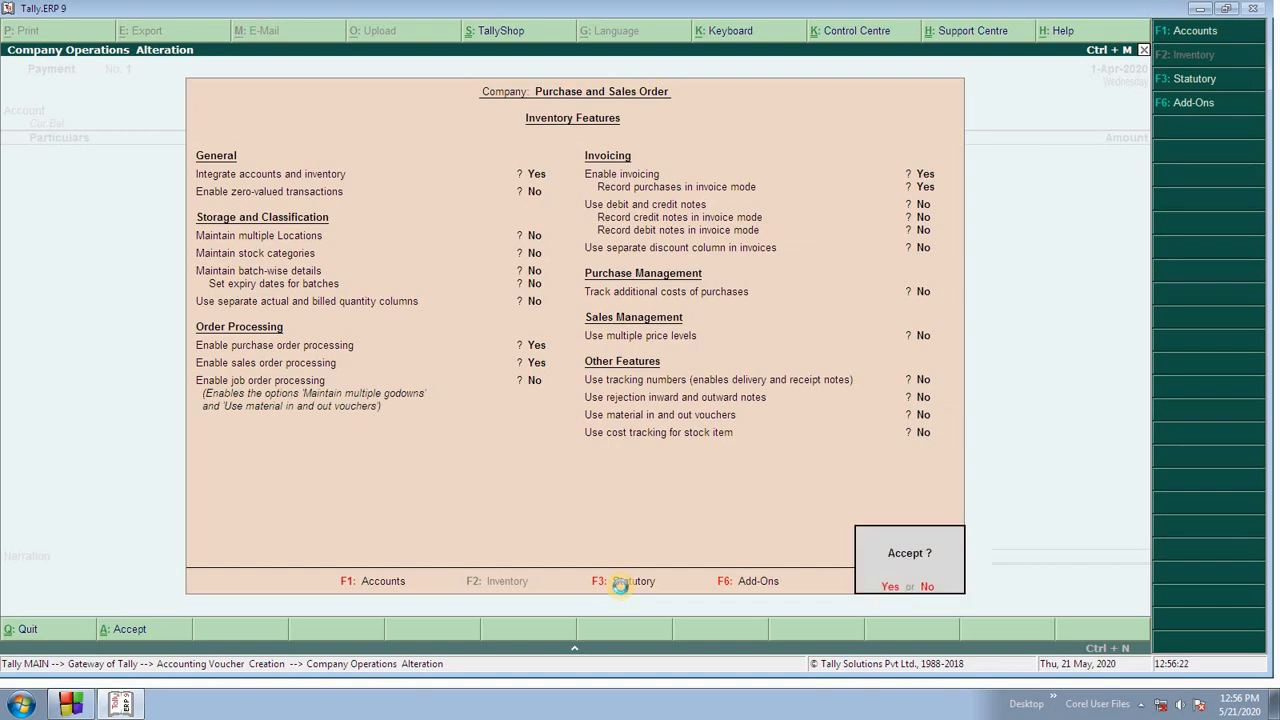
key(Return)
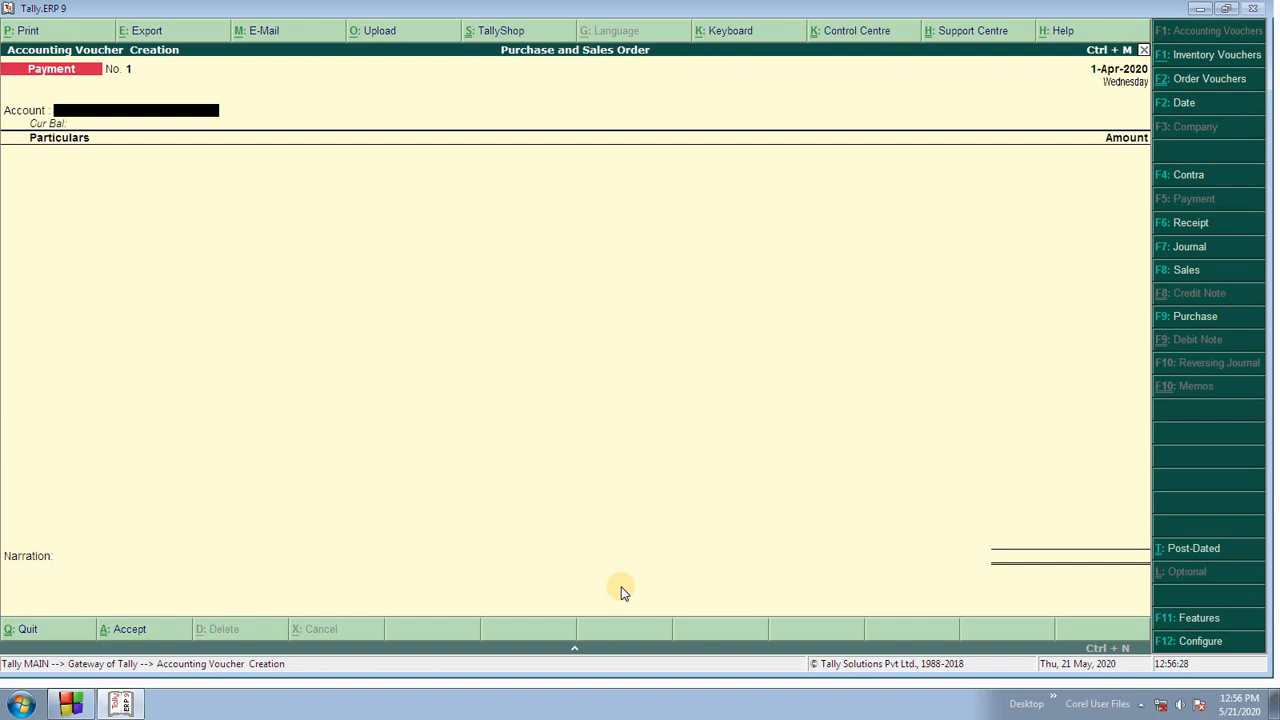
Step: Leave the payment voucher and open a new purchase order in order voucher entry
key(Escape)
key(Return)
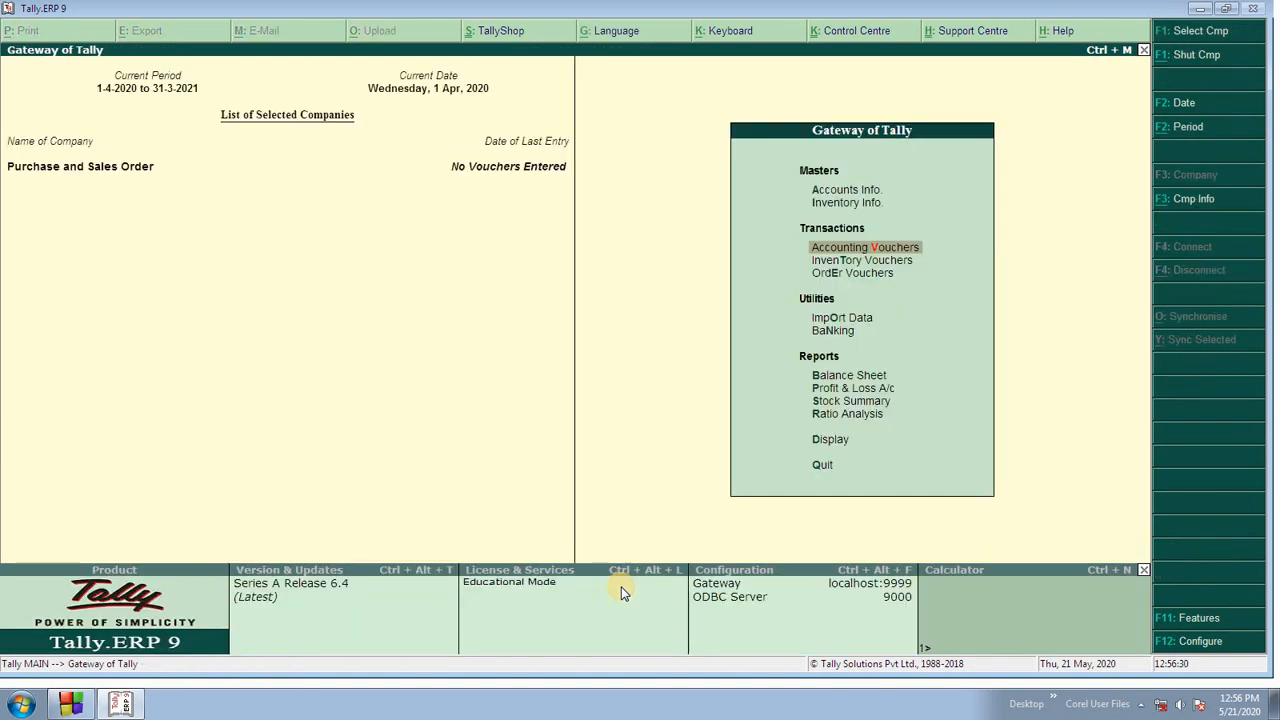
key(Down)
key(Down)
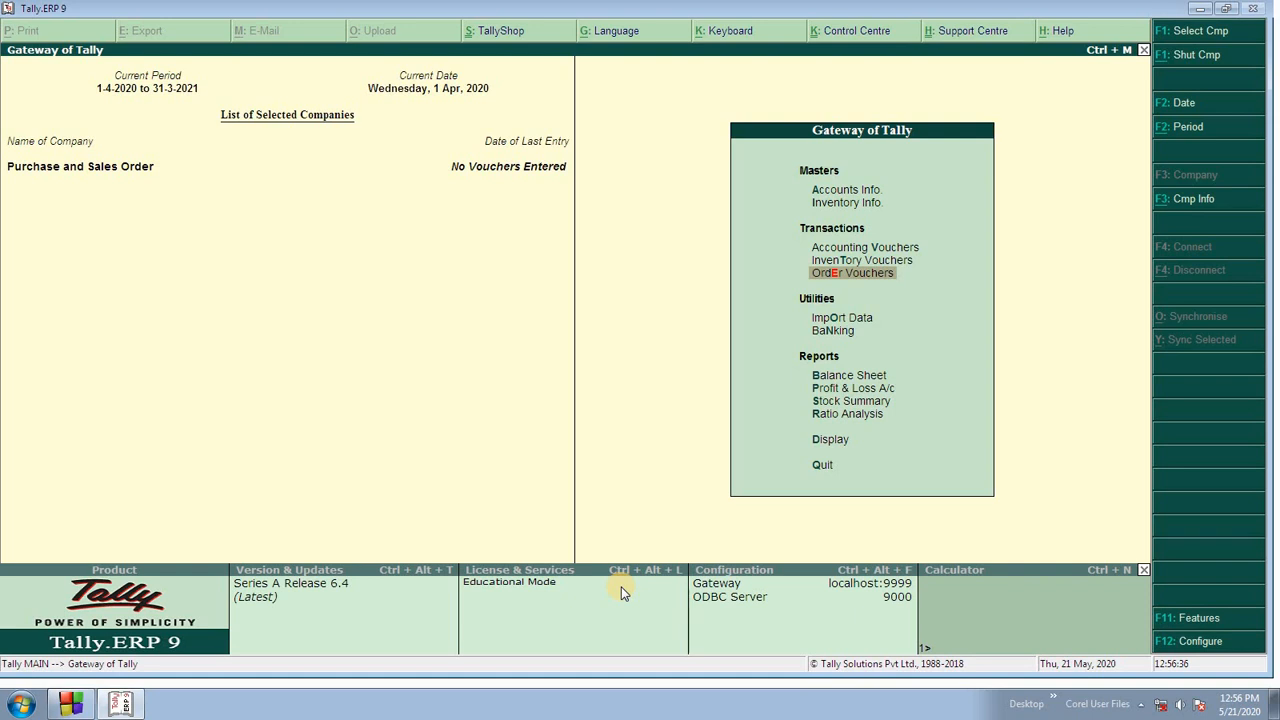
key(Return)
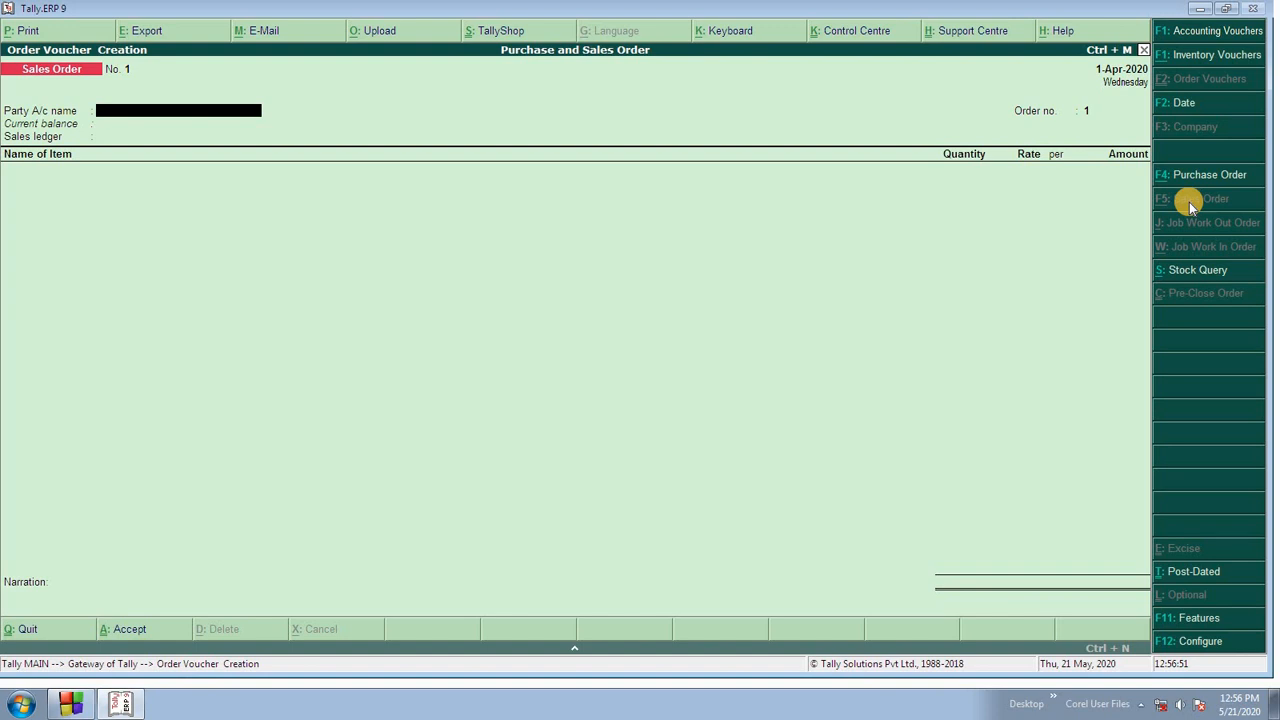
key(F4)
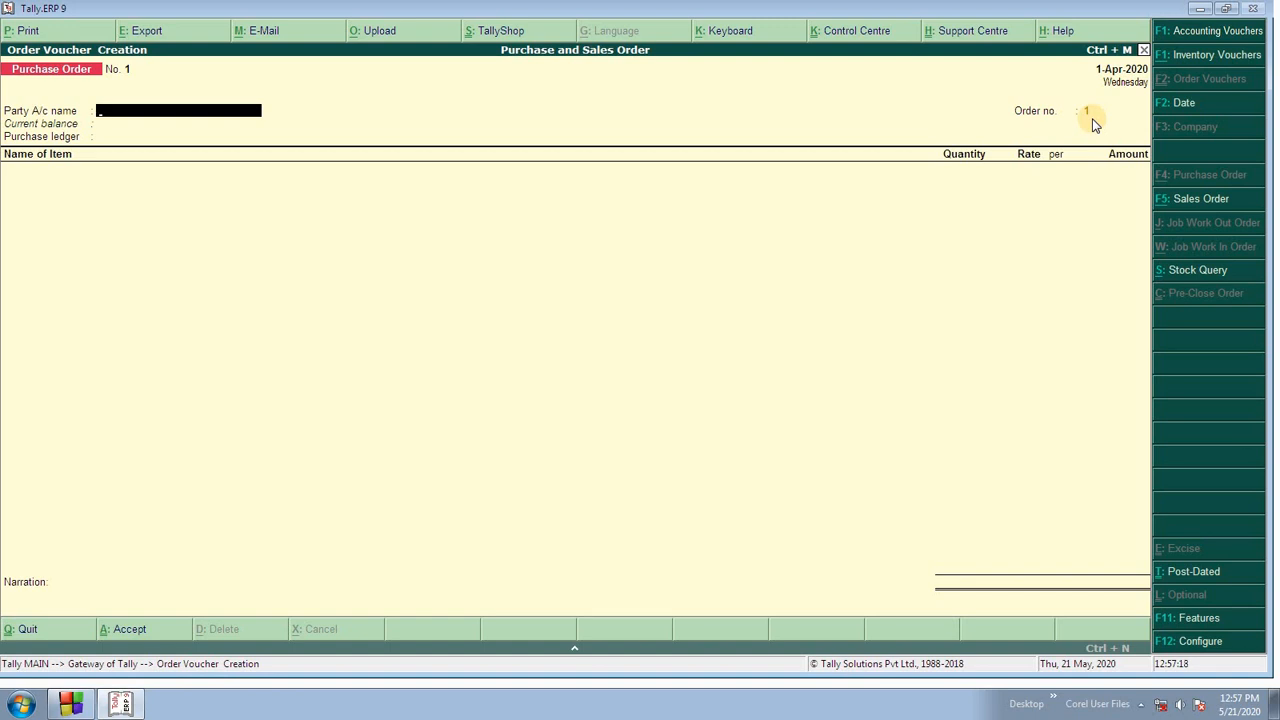
Step: Start a new party ledger from the purchase order and enter the supplier's name
key(alt+c)
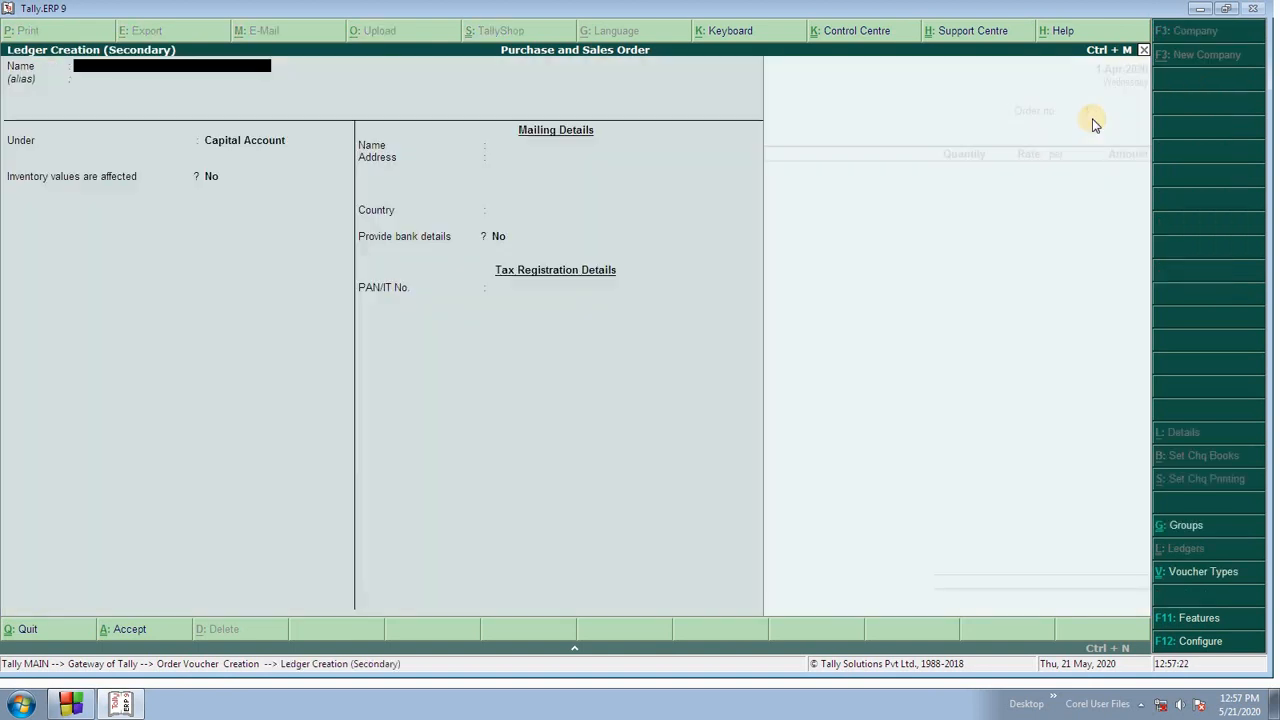
text(Parmd)
text(d)
key(Return)
key(Return)
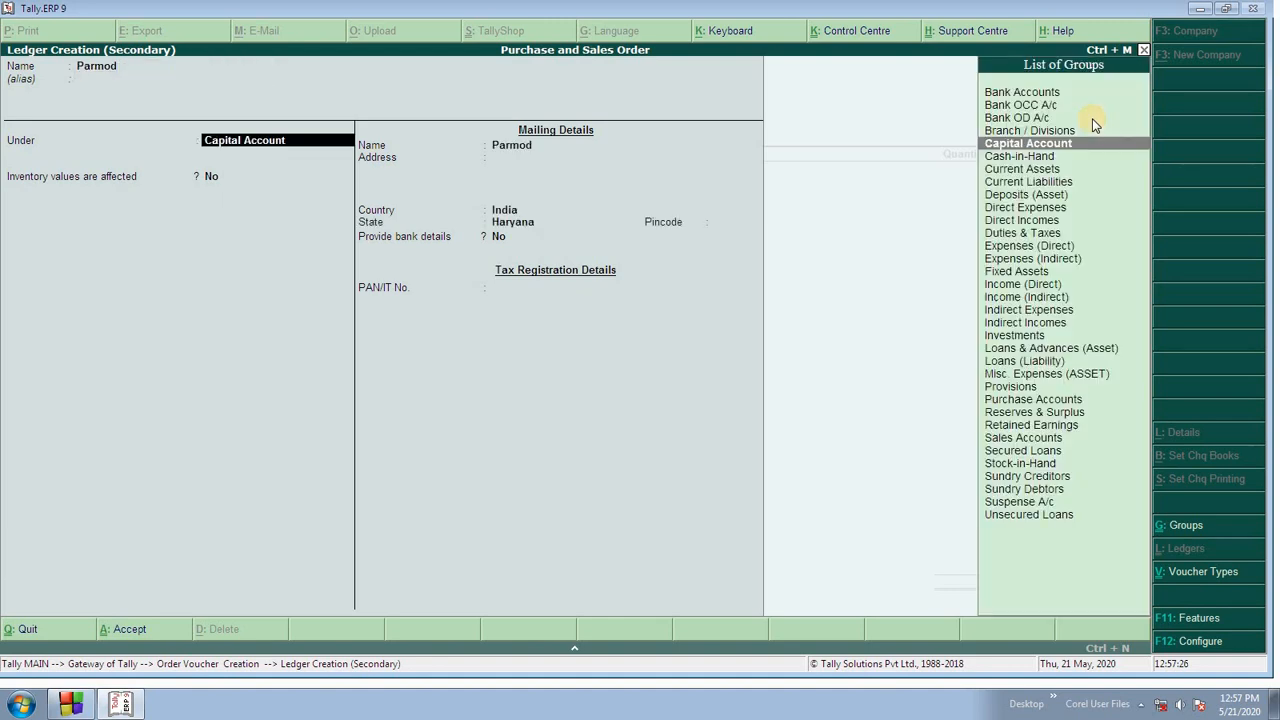
Step: Place the supplier's ledger under the Sundry Creditors group and save it as the order's party account
text(S)
key(Up)
key(Up)
key(Up)
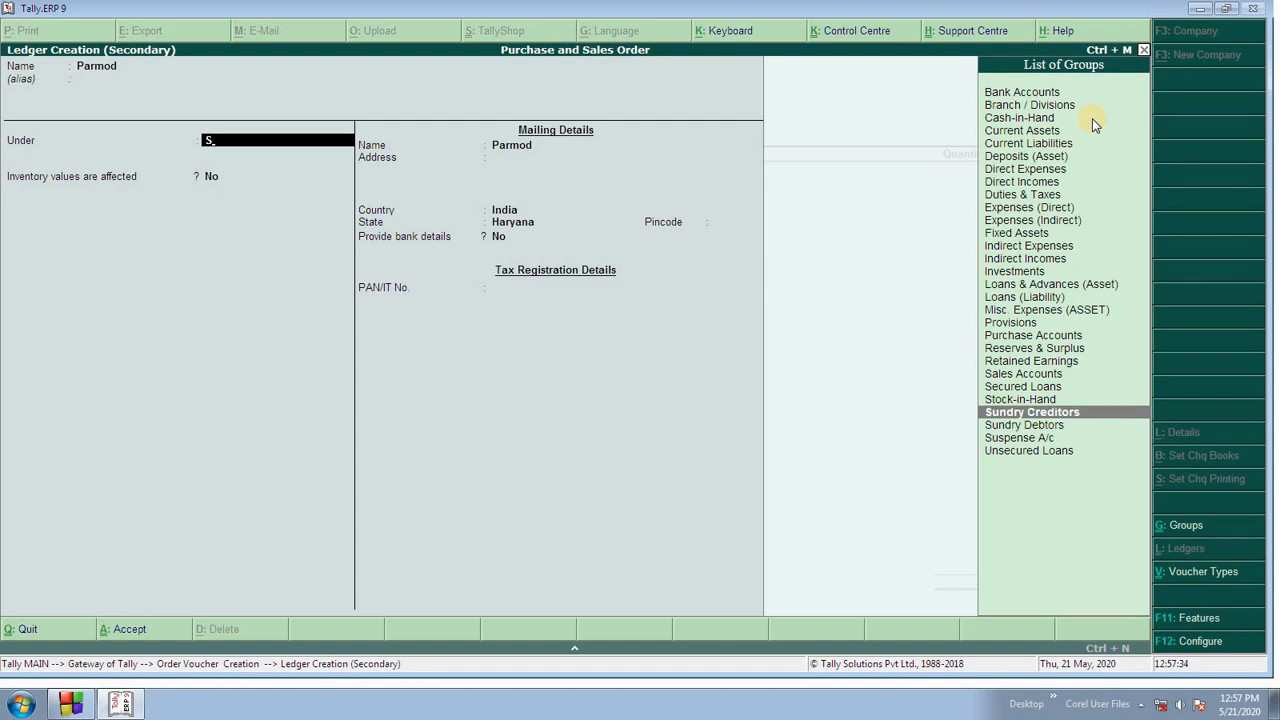
key(Return)
key(Return)
key(Return)
key(Return)
key(Return)
key(Return)
key(Return)
key(Return)
key(Return)
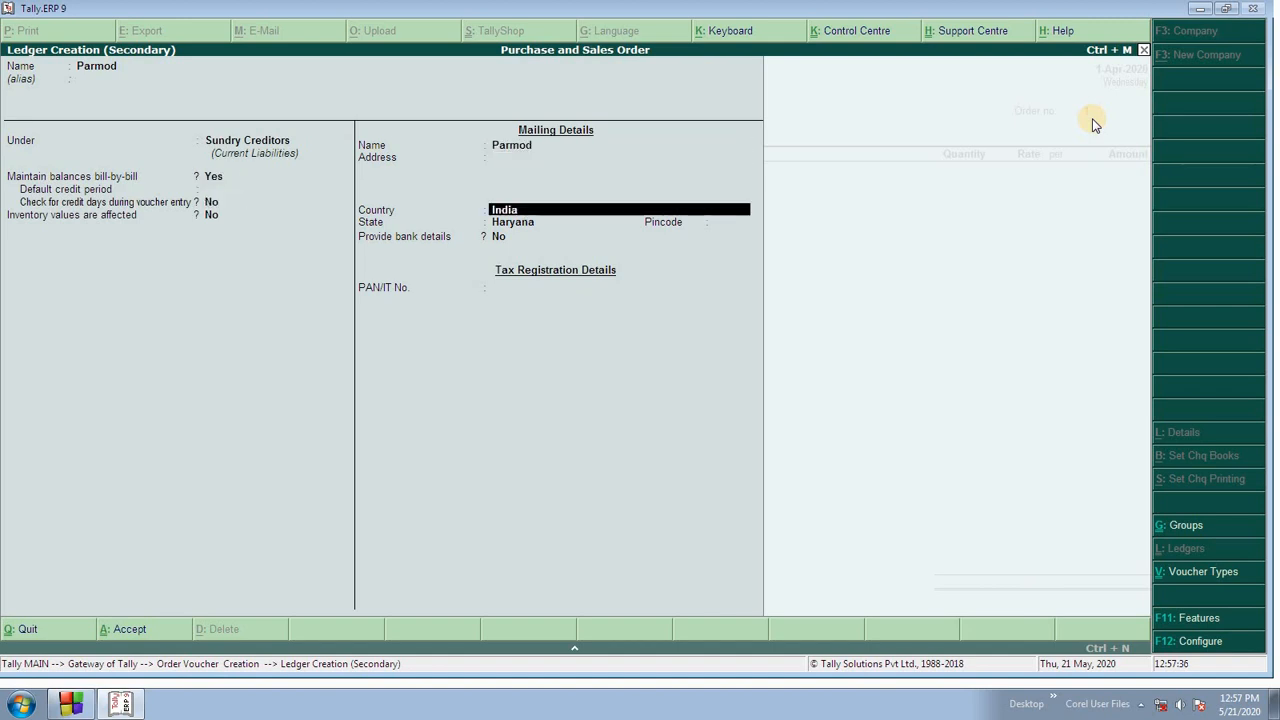
key(Return)
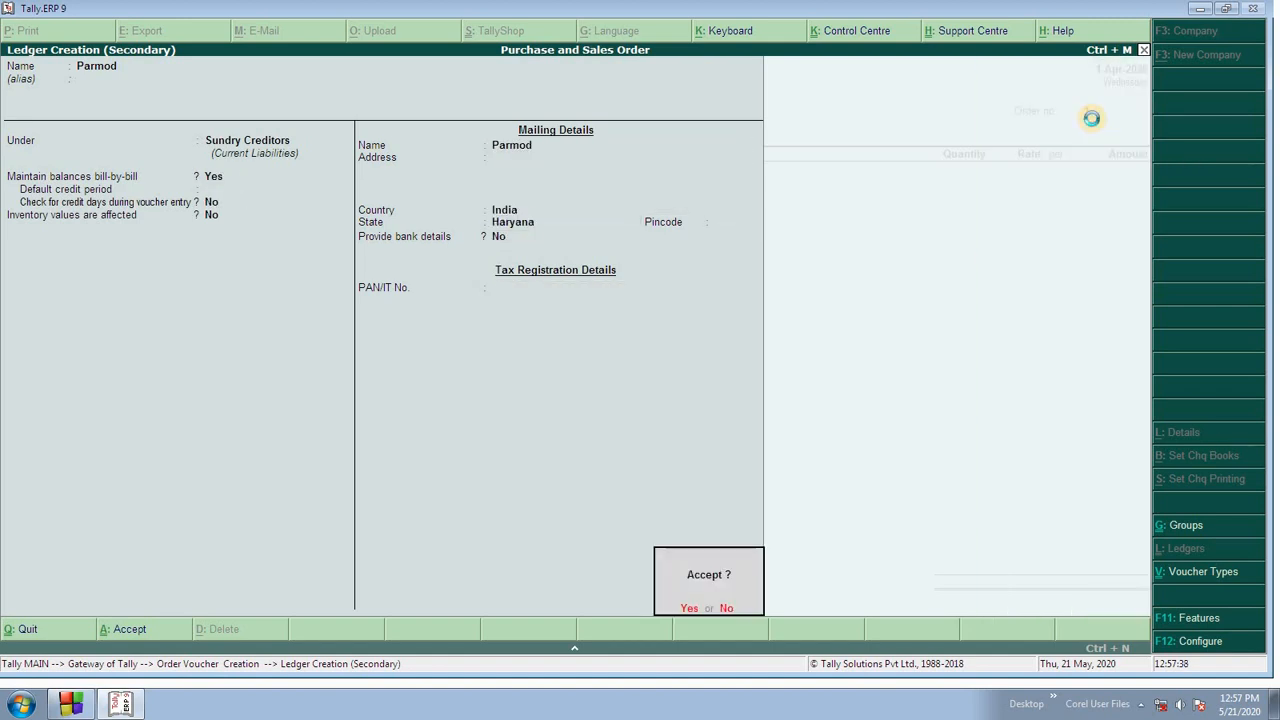
key(Return)
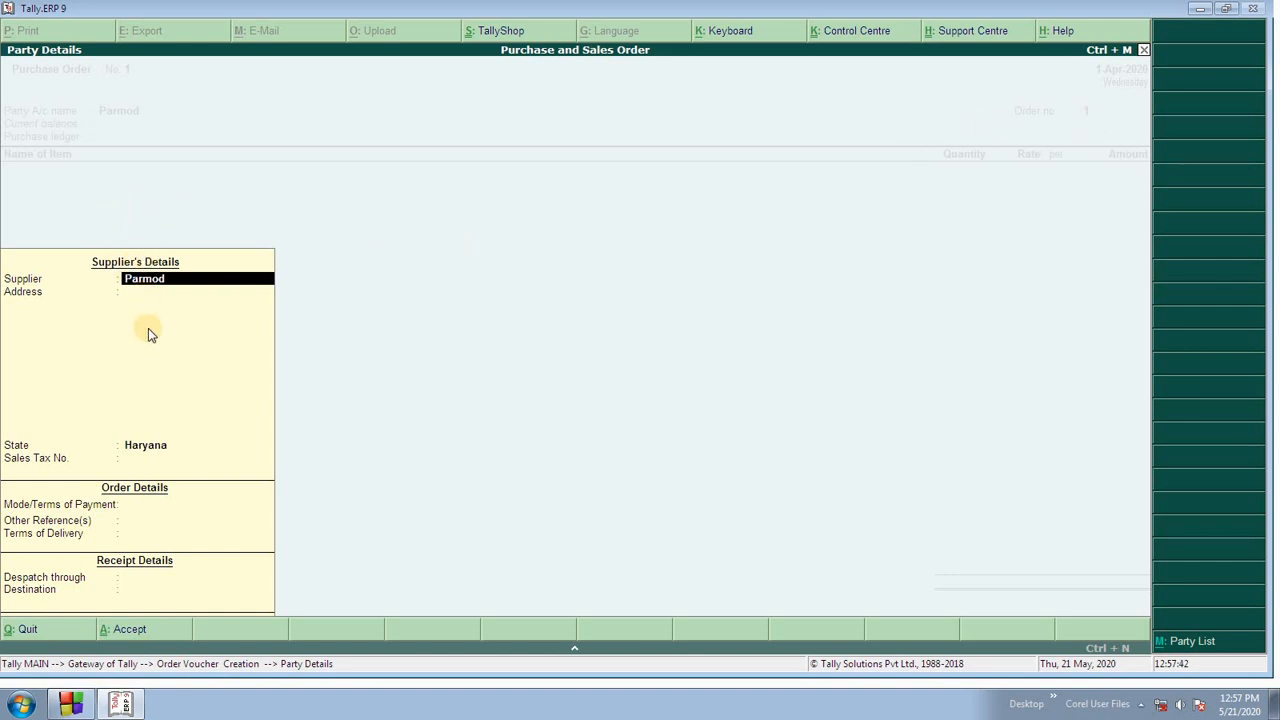
Step: Accept the supplier, order and receipt details for the purchase order, leaving the optional fields blank
key(Return)
key(Return)
key(Return)
key(Return)
key(Return)
key(Return)
key(Return)
key(Return)
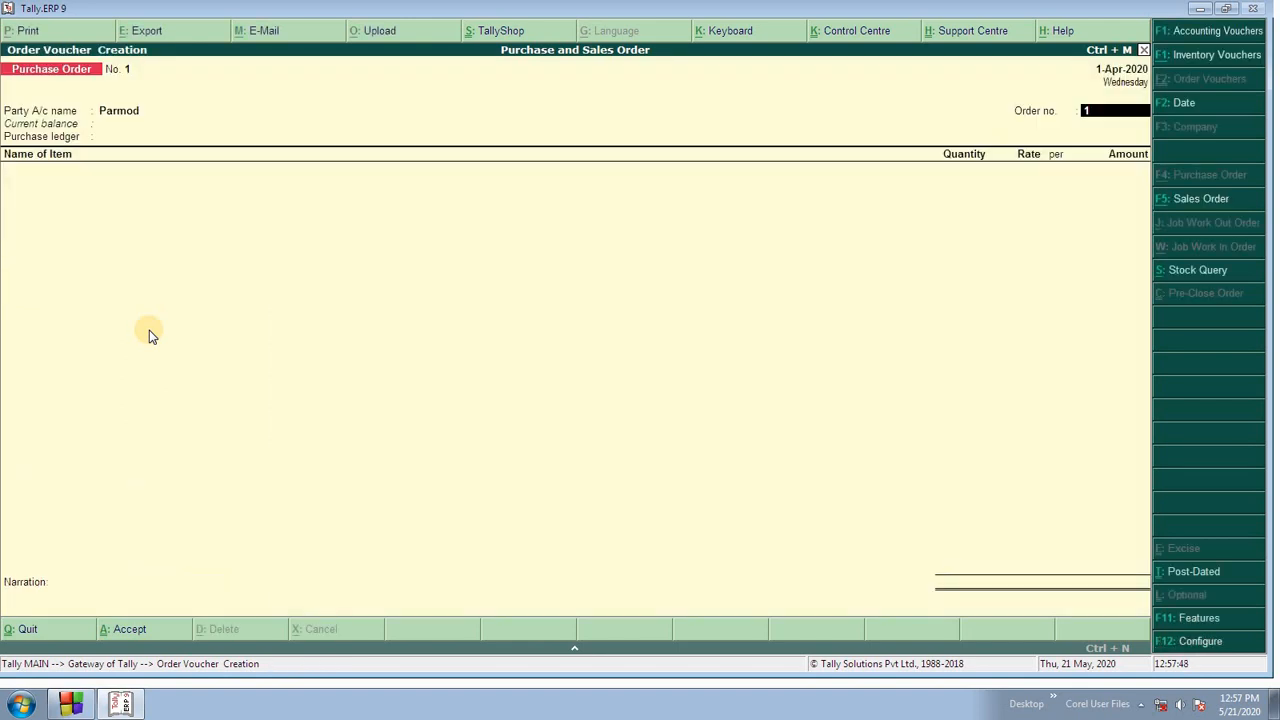
text(21564)
key(BackSpace)
key(BackSpace)
key(BackSpace)
key(BackSpace)
key(BackSpace)
Step: Keep the order number as 1 and start a new ledger named Purchase for the purchase ledger field
key(Return)
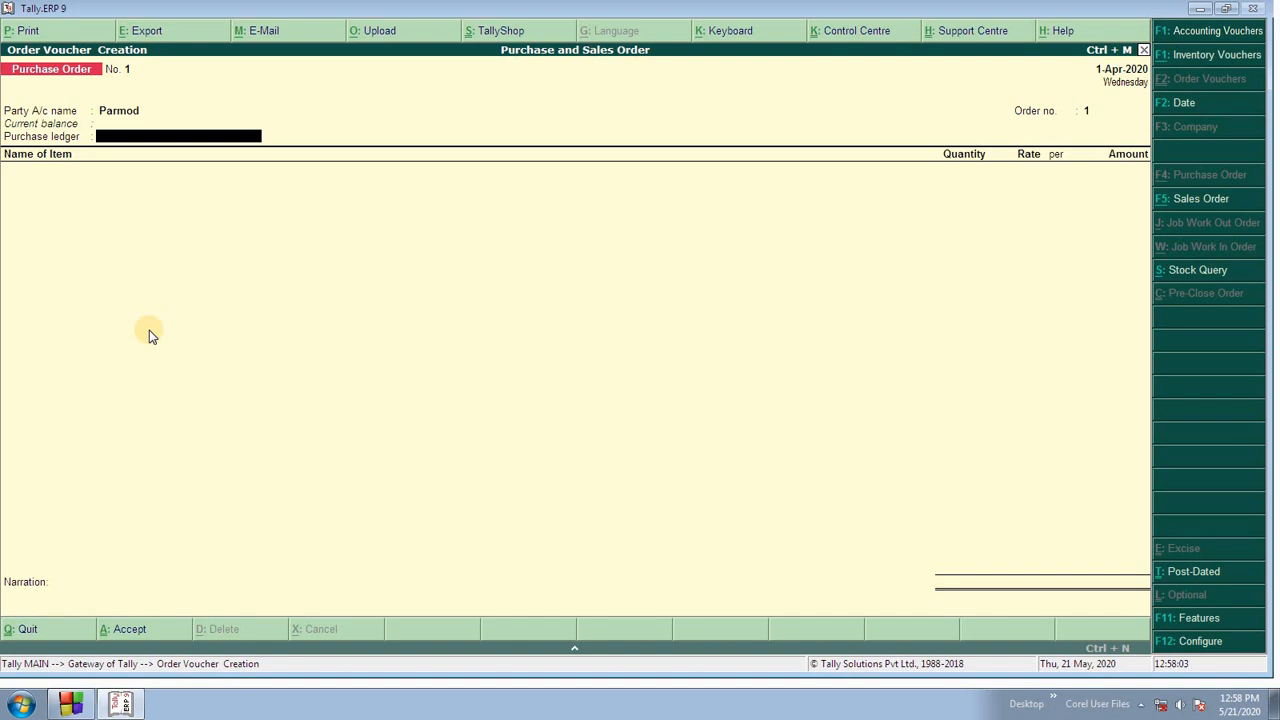
key(alt+c)
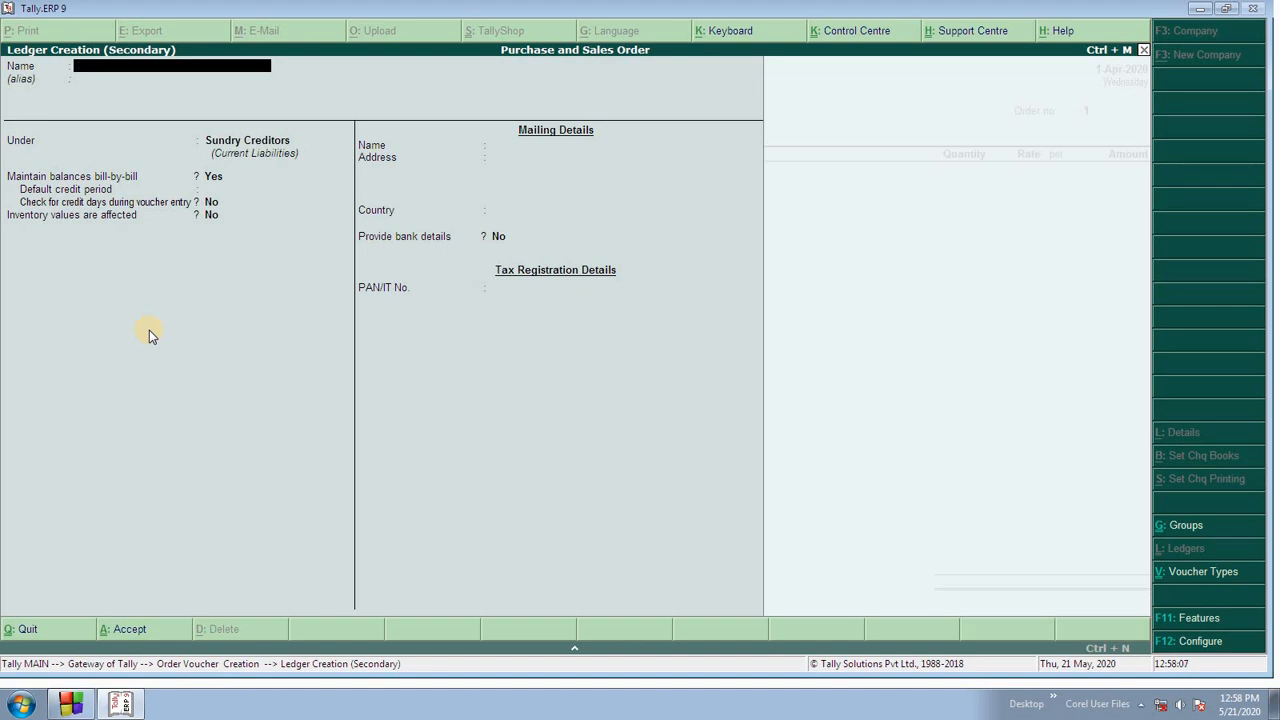
text(Purchase\\)
key(F12)
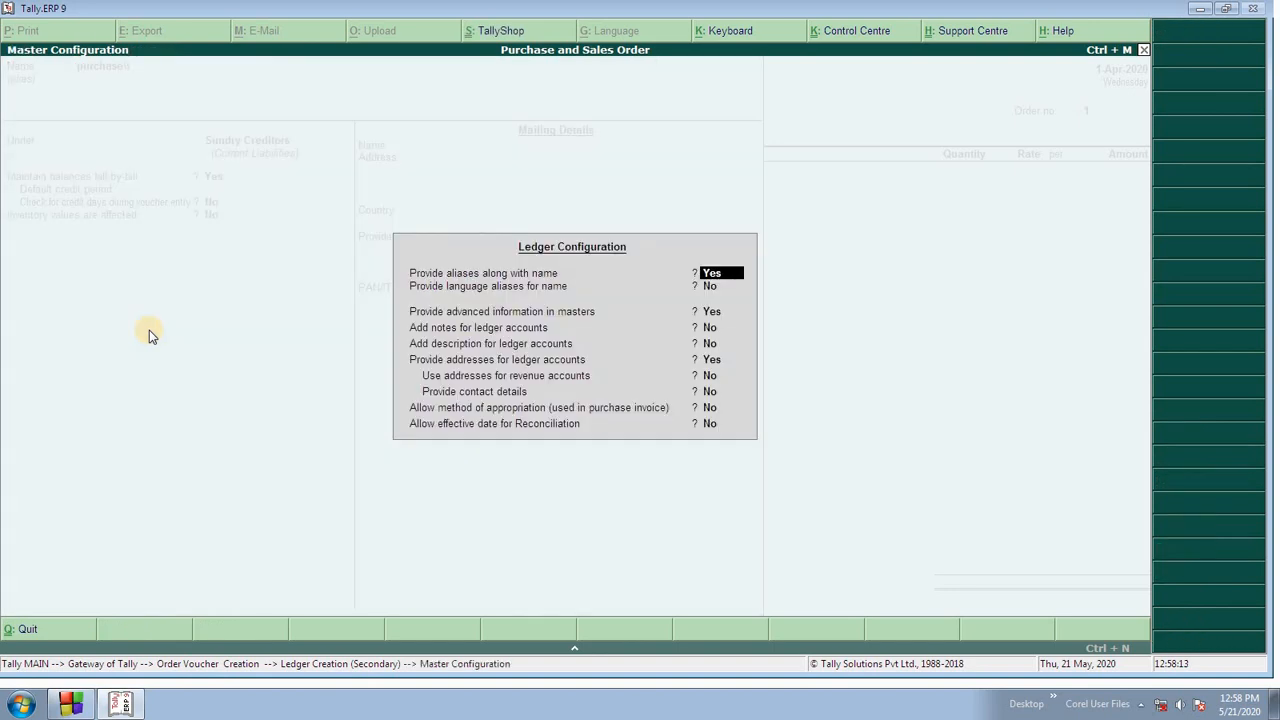
key(Escape)
text(p)
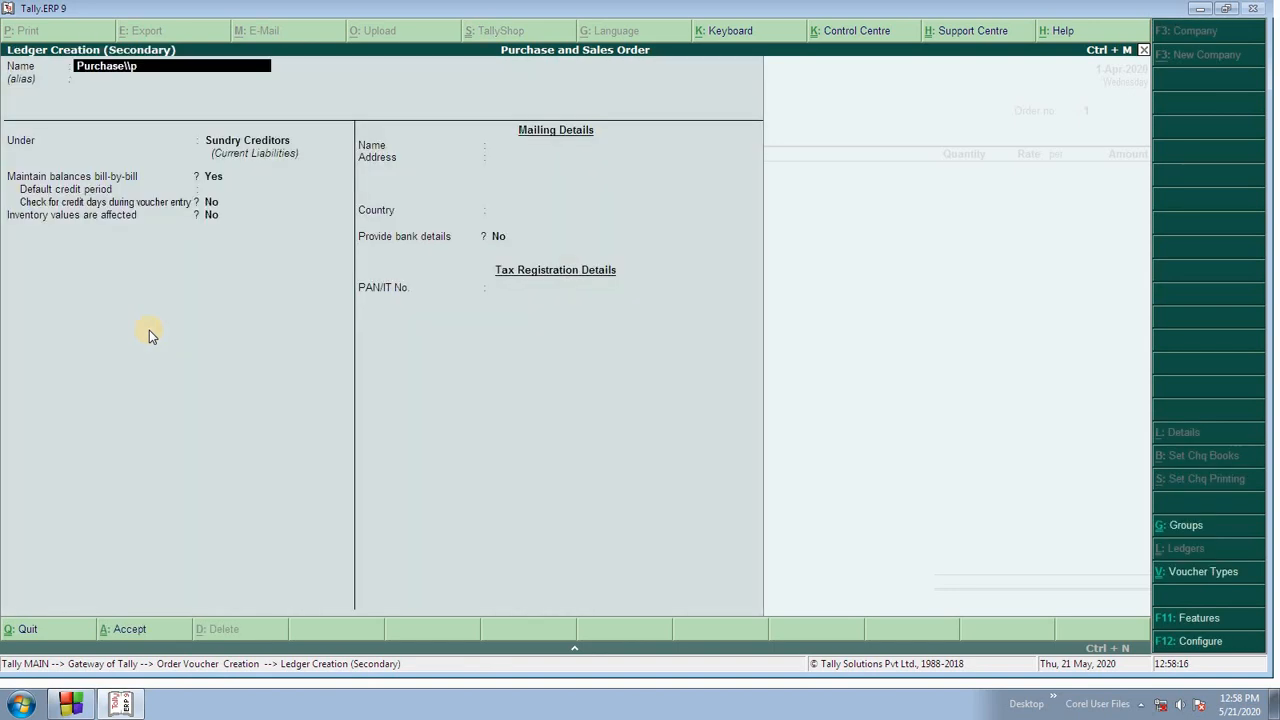
text(u)
key(BackSpace)
key(BackSpace)
key(BackSpace)
key(Return)
key(Return)
Step: Place the Purchase ledger under the Purchase Accounts group, keep inventory values affected, and save it
text(P)
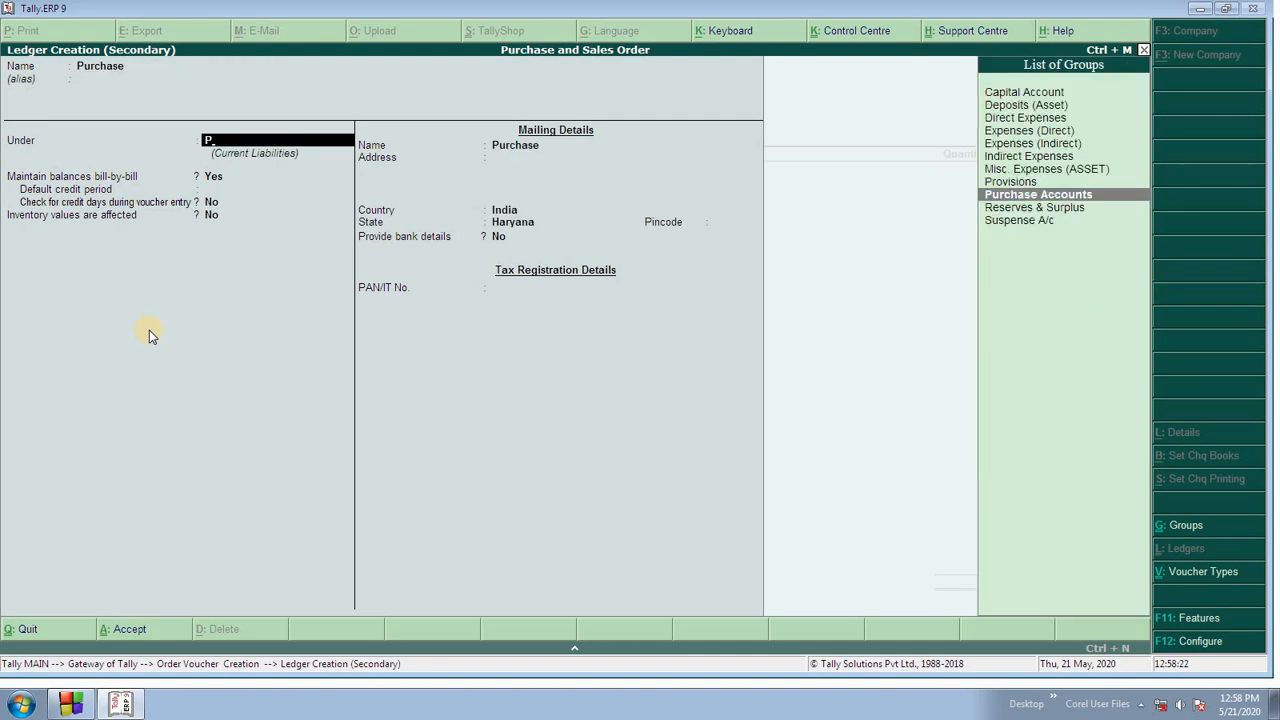
key(Return)
key(Return)
key(Return)
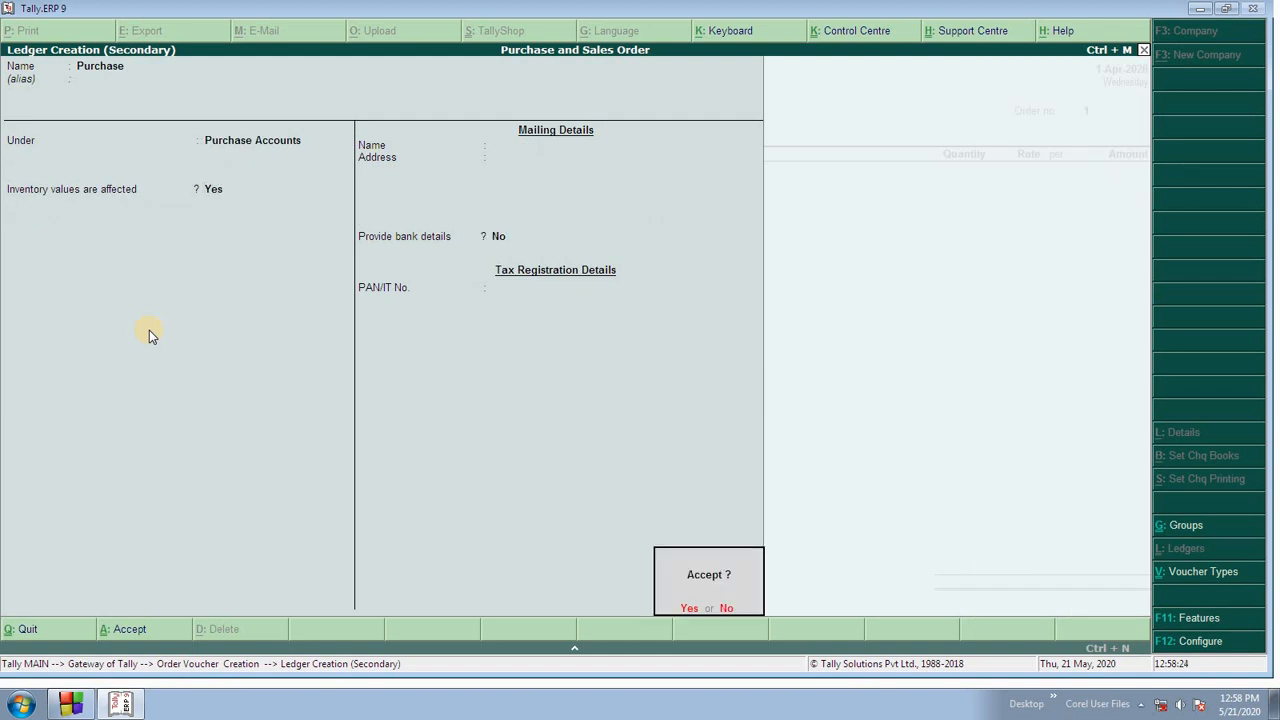
key(Return)
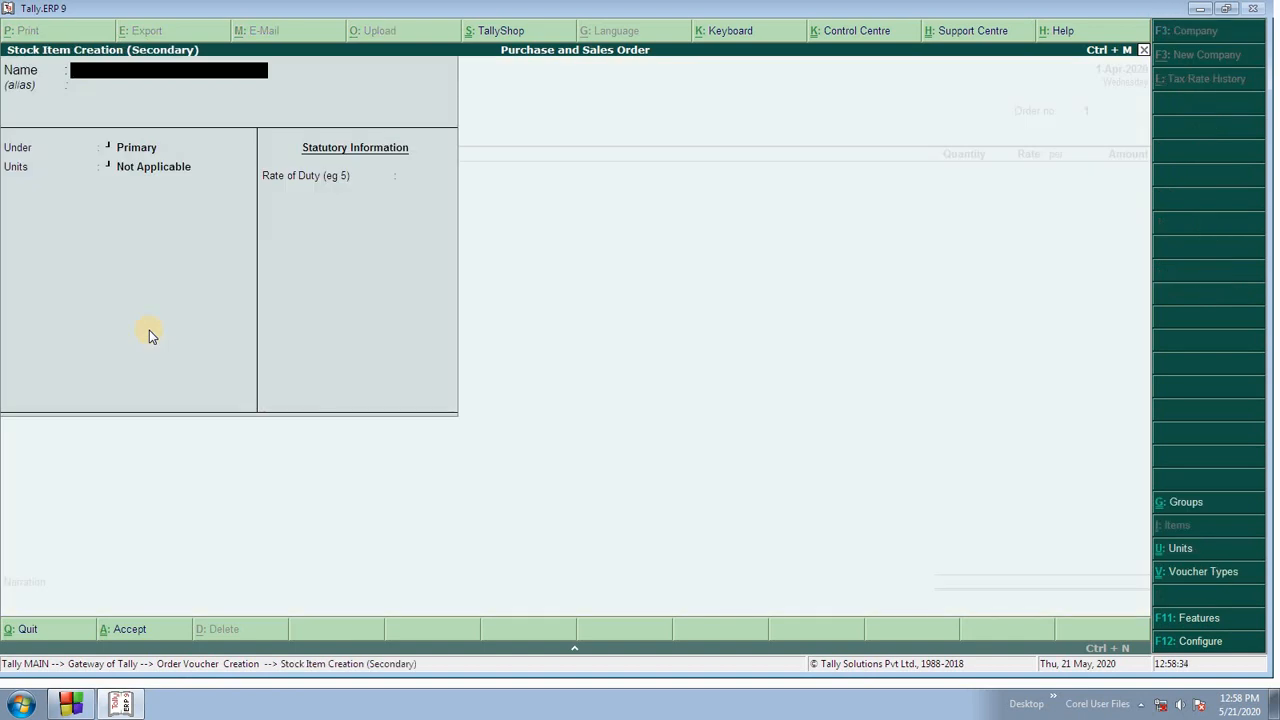
Step: Name the new stock item Vivo Y17 and leave its alias blank
text(Vivo Y17)
key(Return)
key(Return)
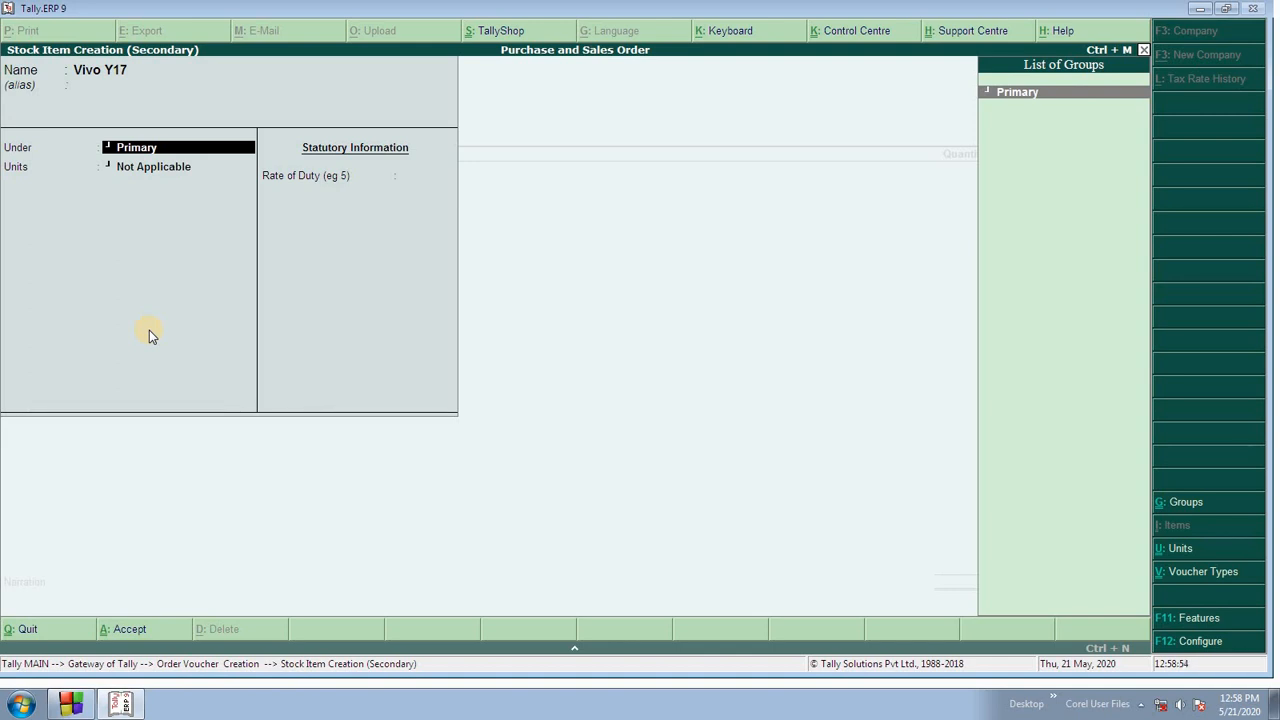
Step: Create a stock group named Mobile under Primary, without adding item quantities, and assign the stock item to it
key(alt+c)
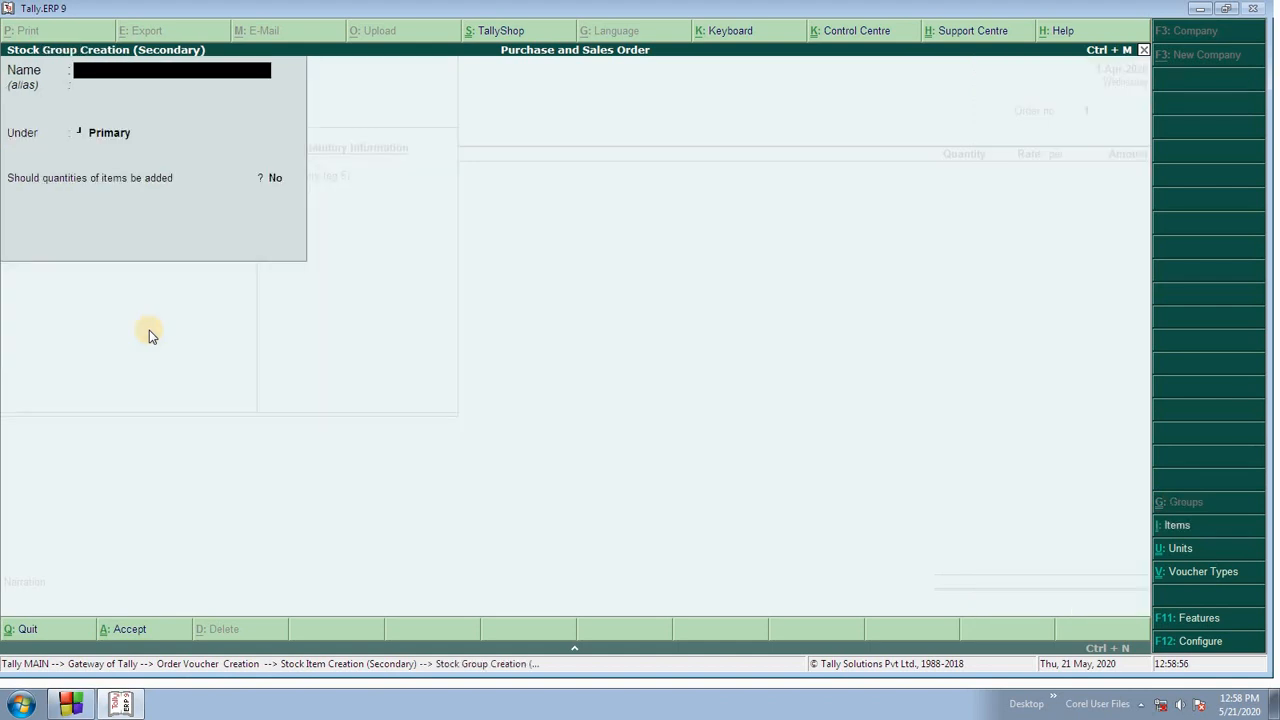
text(Mobile)
key(Return)
key(Return)
key(Return)
key(Return)
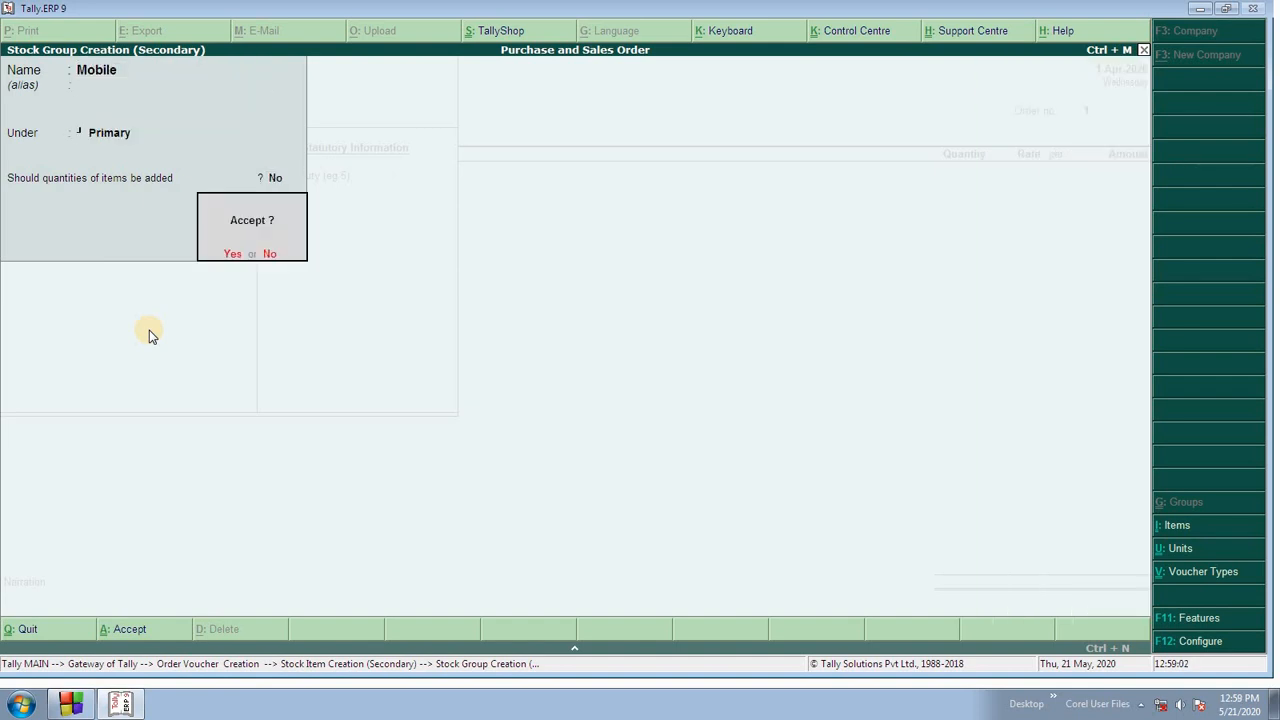
key(Return)
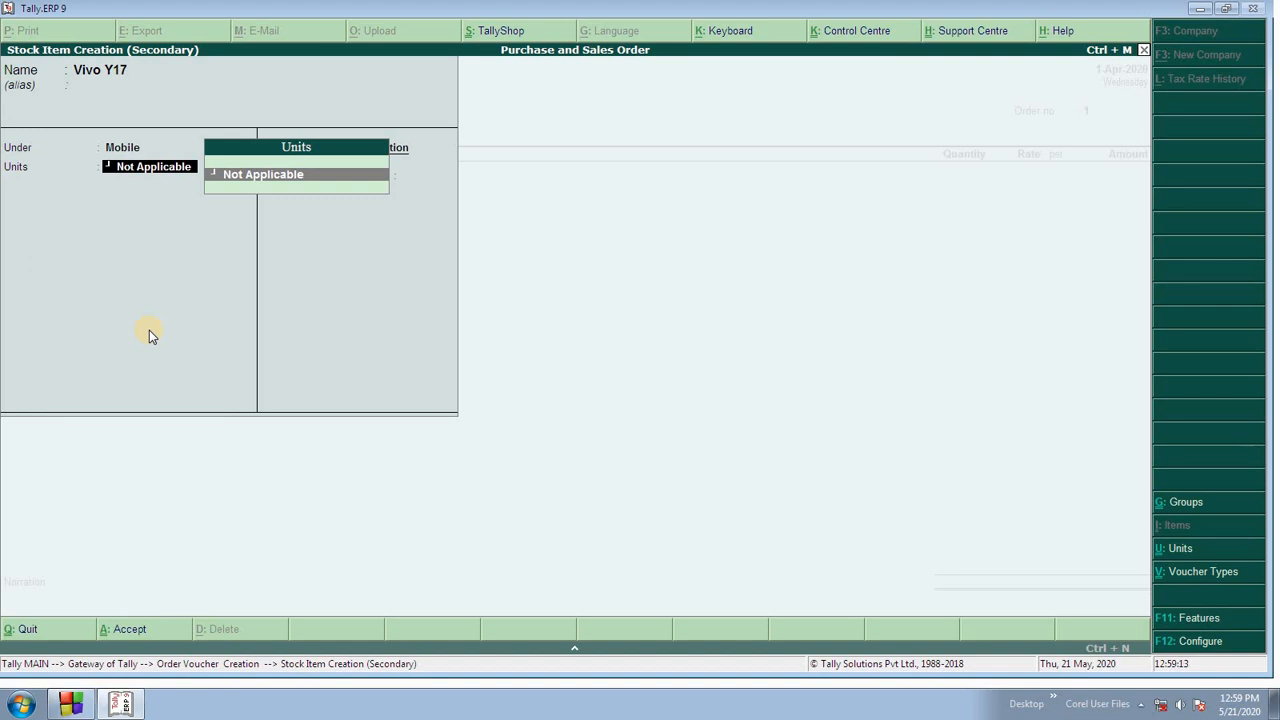
Step: Create a simple unit with symbol pcs and 0 decimal places for the stock item, then save the item without a duty rate
key(alt+c)
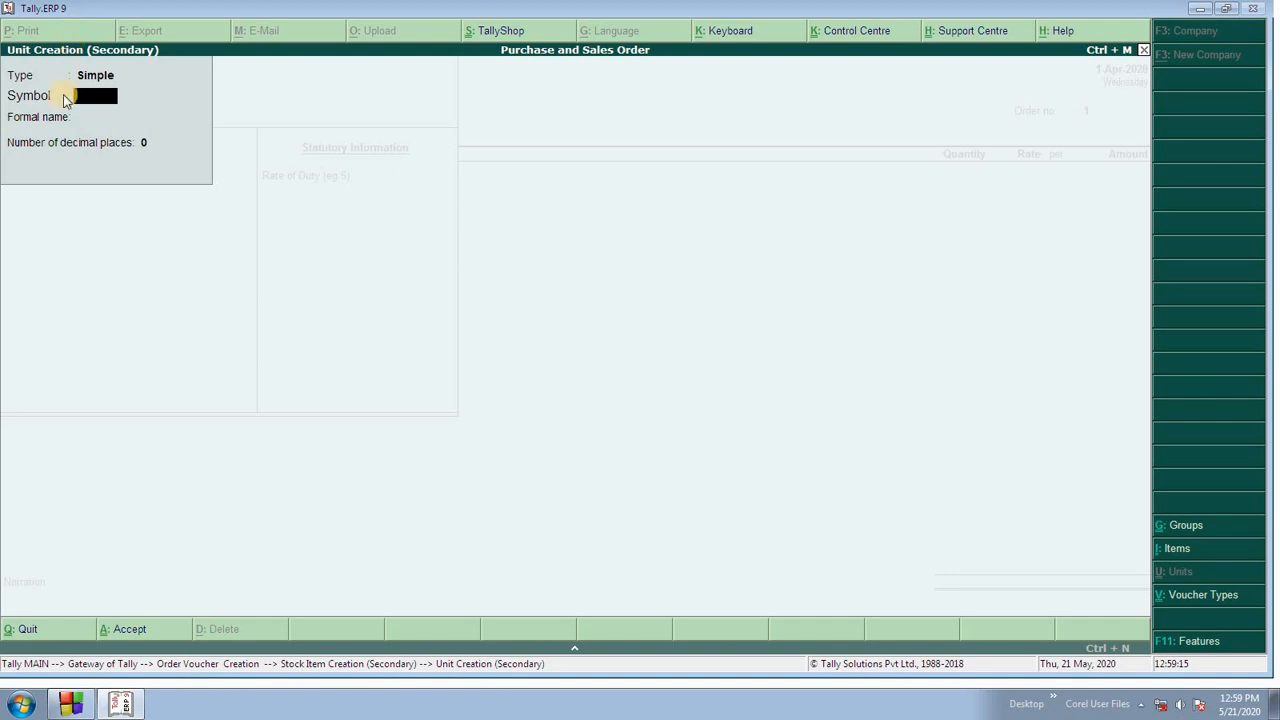
text(o)
key(BackSpace)
text(pcs)
key(Return)
key(Return)
key(Return)
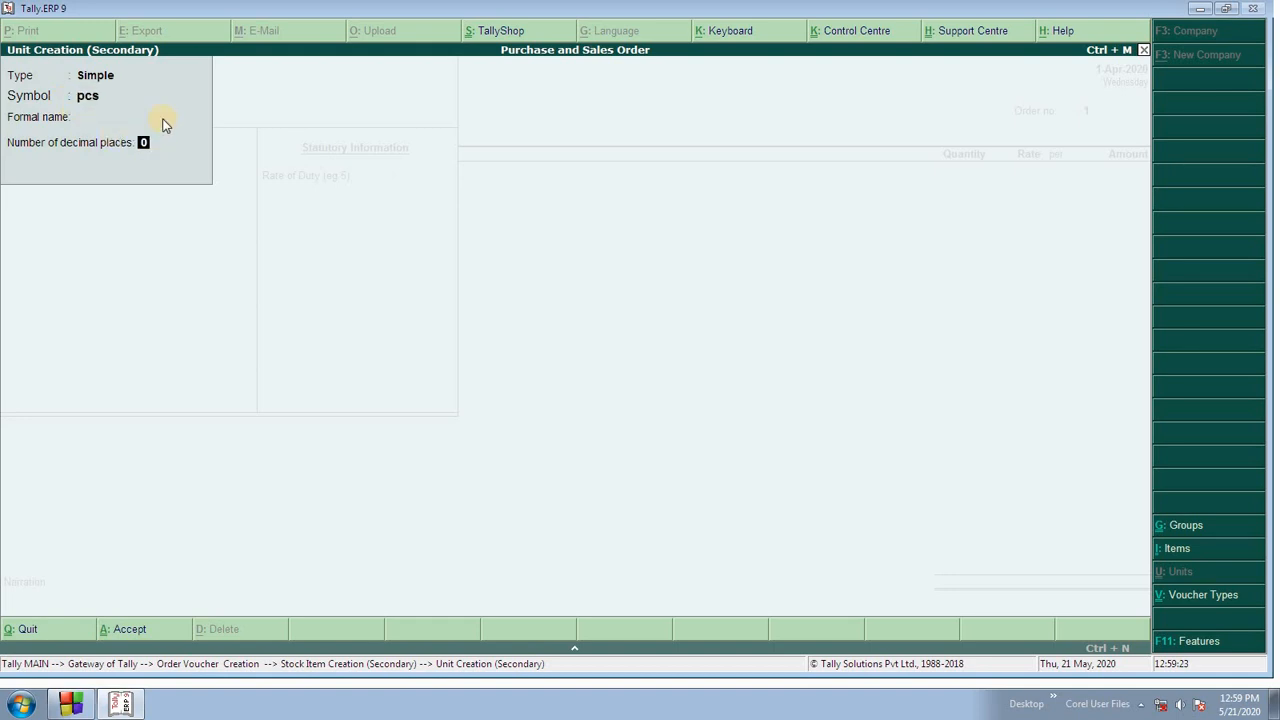
key(Return)
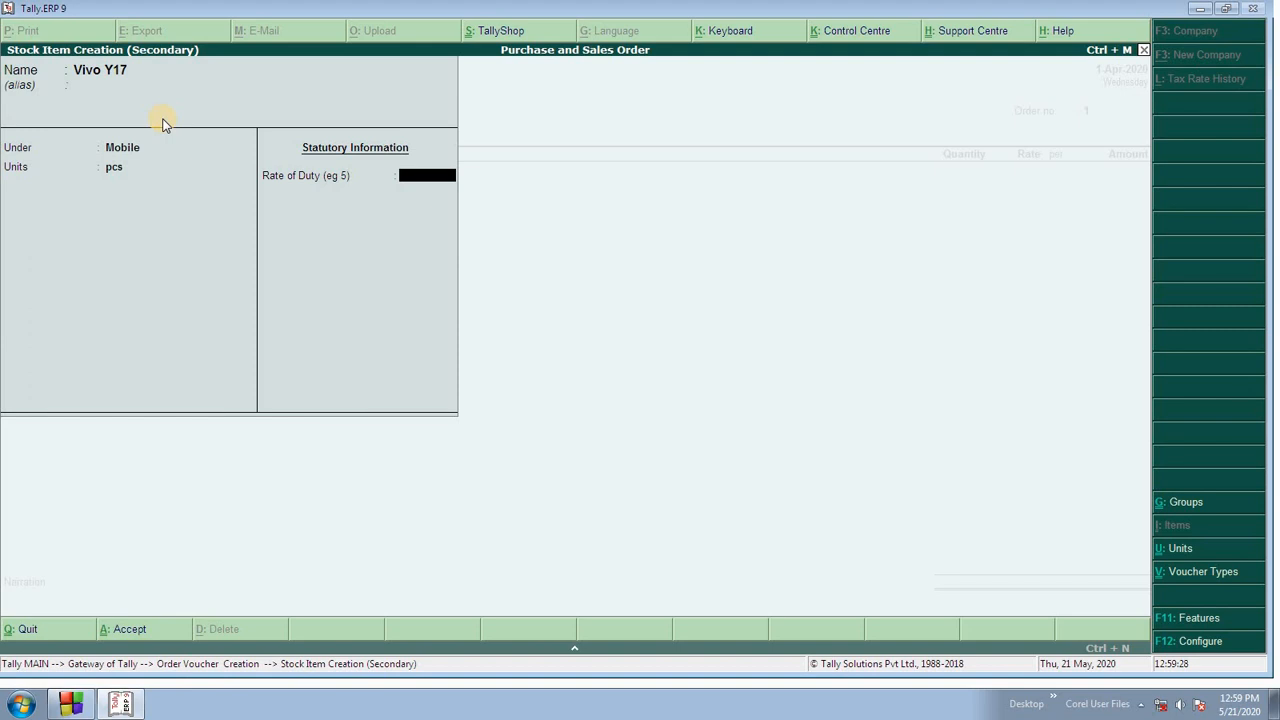
key(Return)
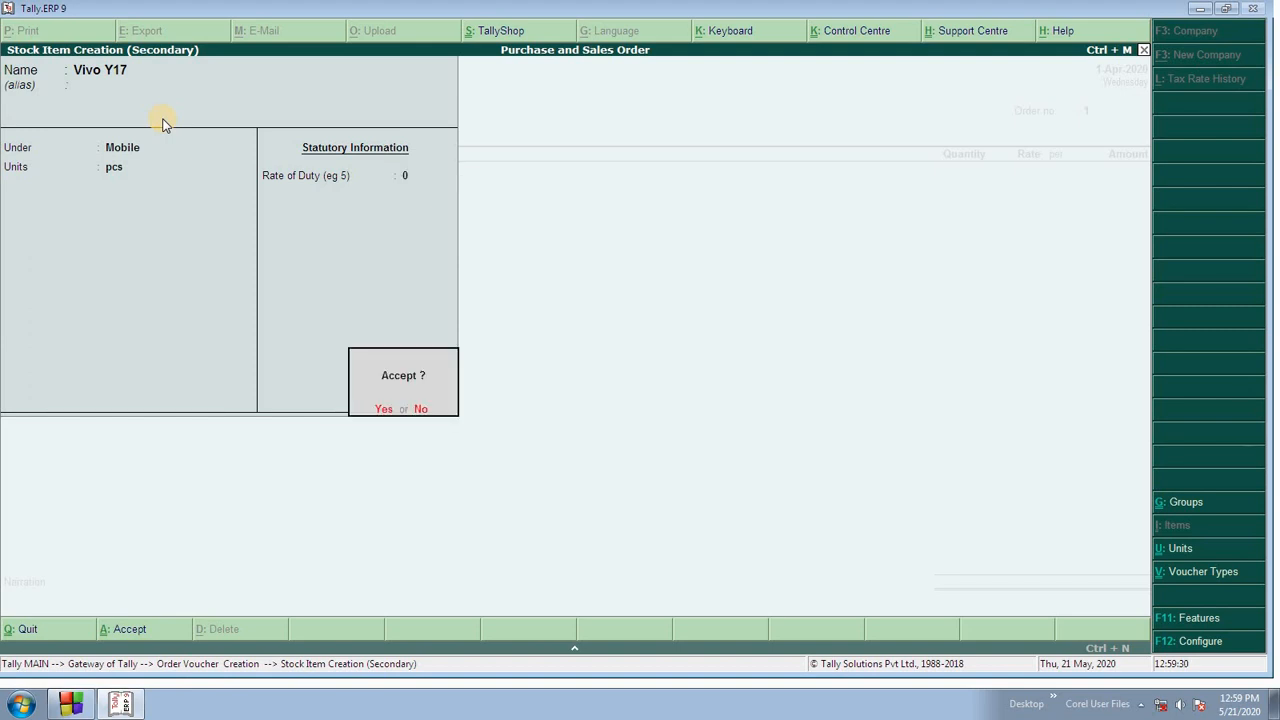
key(Return)
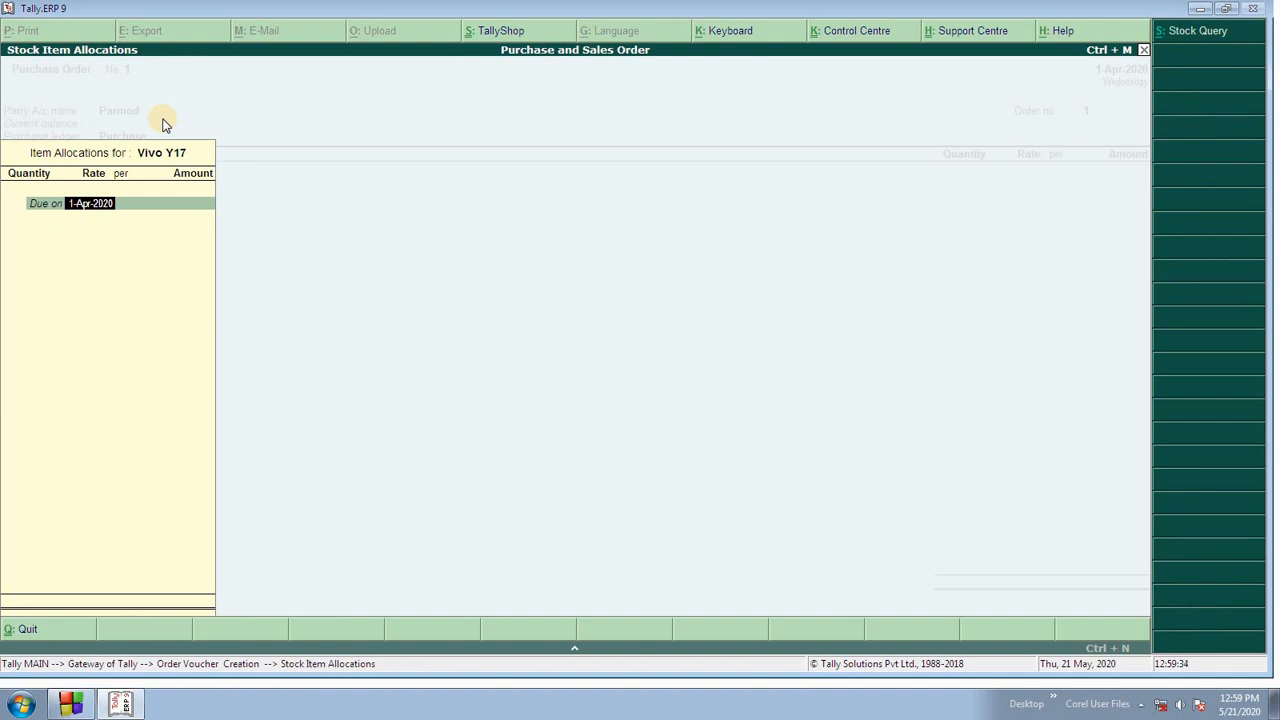
Step: Allocate 2 pcs of Vivo Y17 at a rate of 15,000 per piece, due on 1-Apr-2020
key(Return)
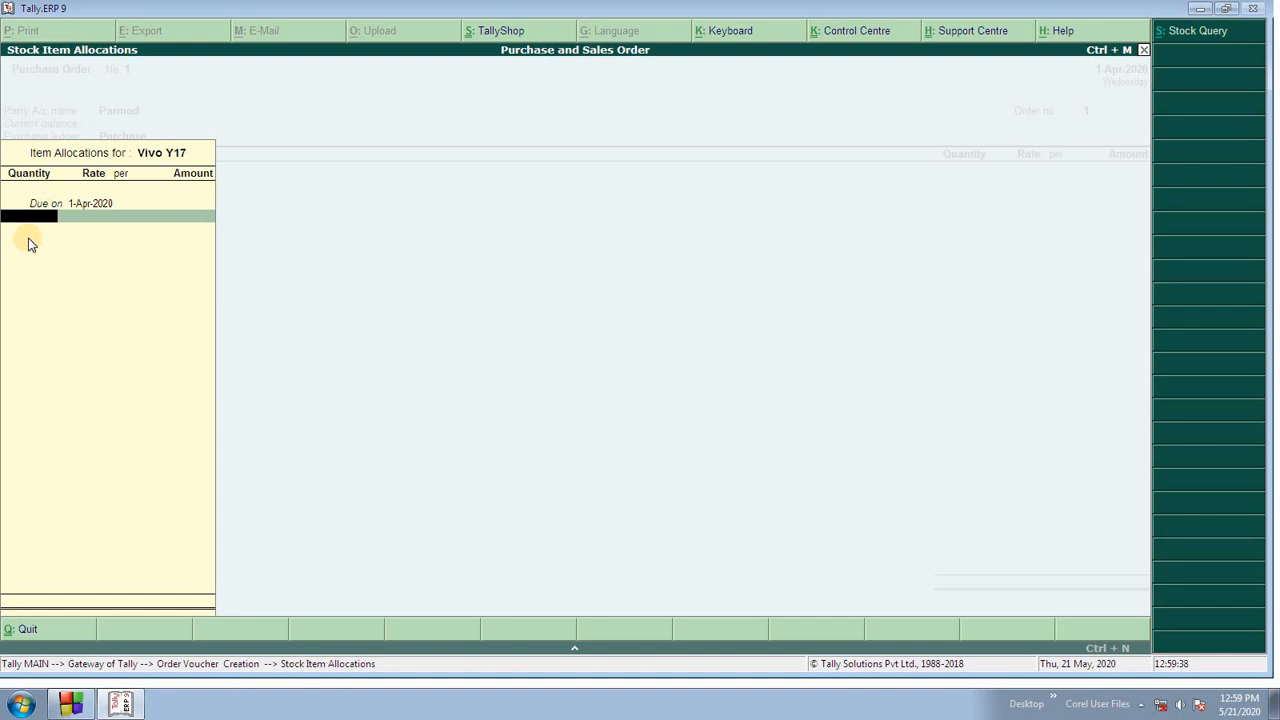
text(2)
key(Return)
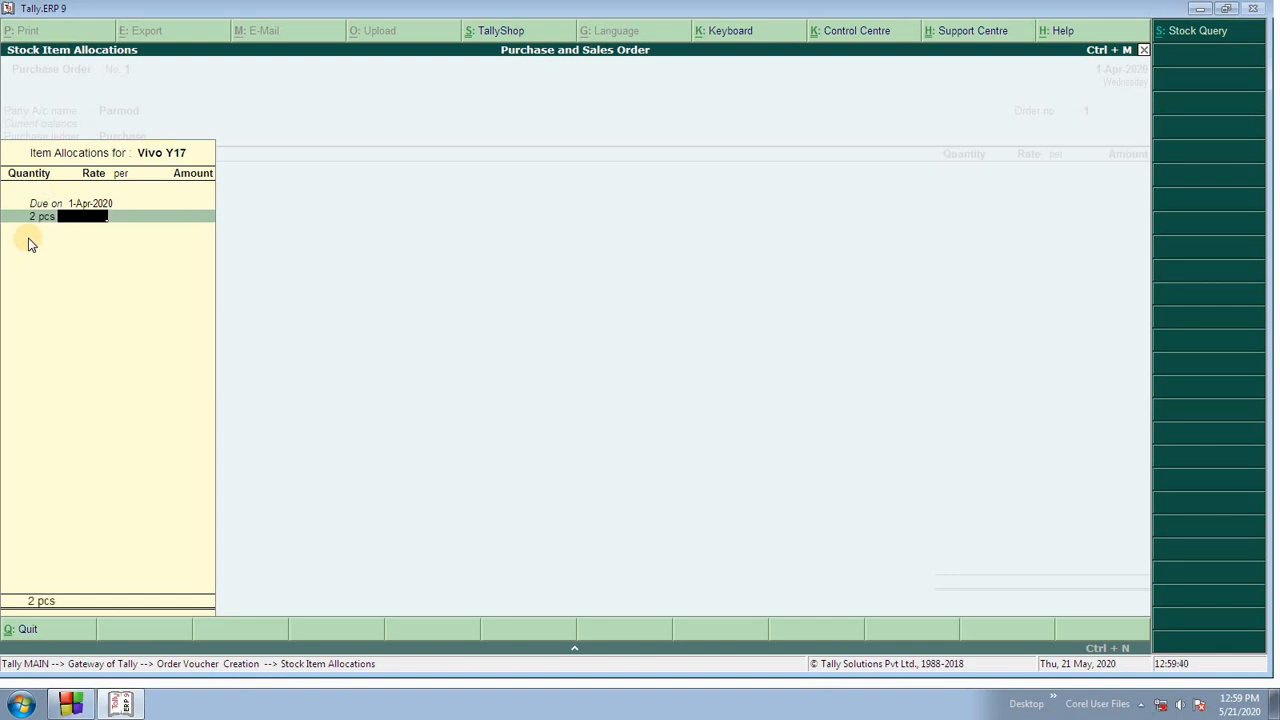
text(15000)
key(Return)
key(Return)
key(Return)
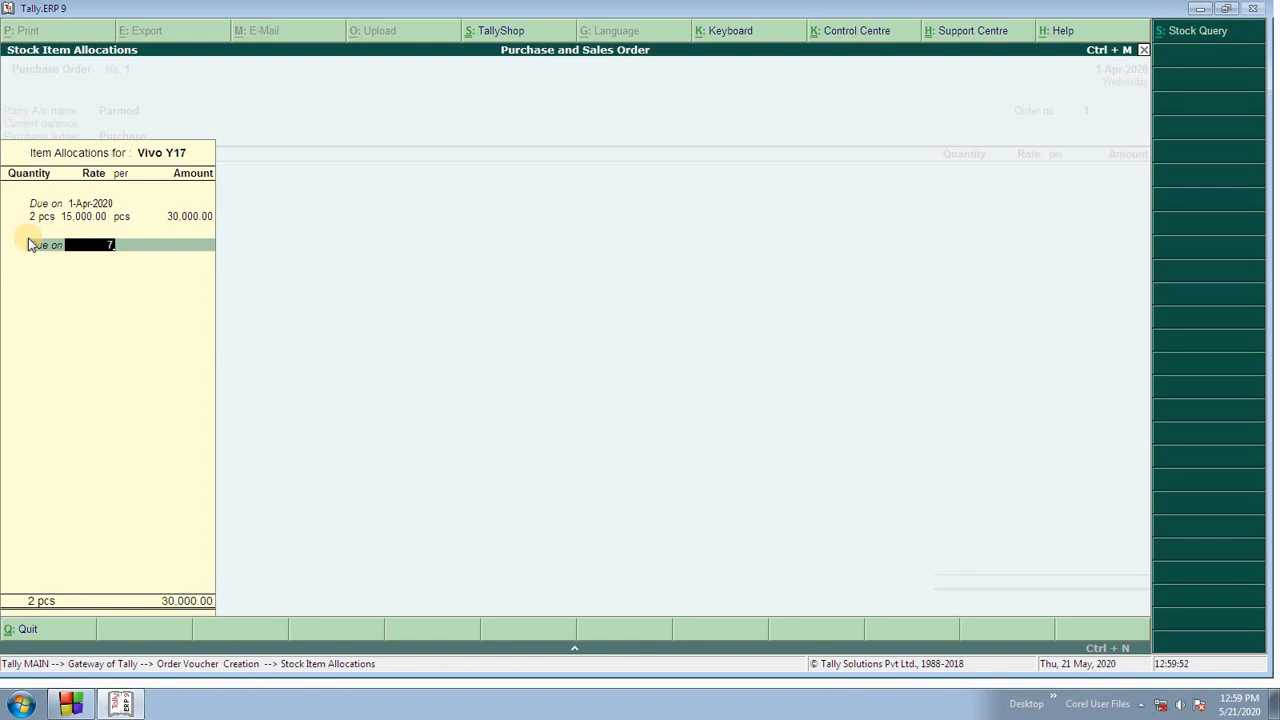
Step: Set the next allocation line's due period to 7 days, leave its quantity and amount blank, and accept the item line
key(Return)
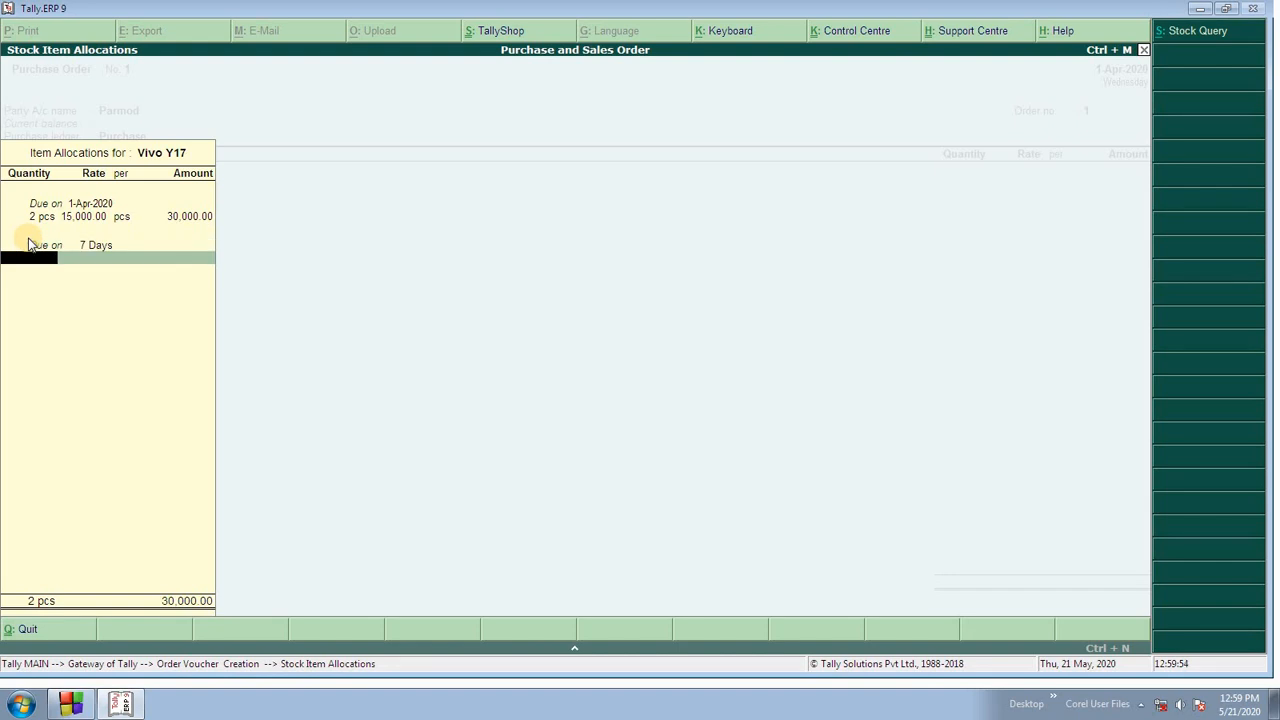
key(Return)
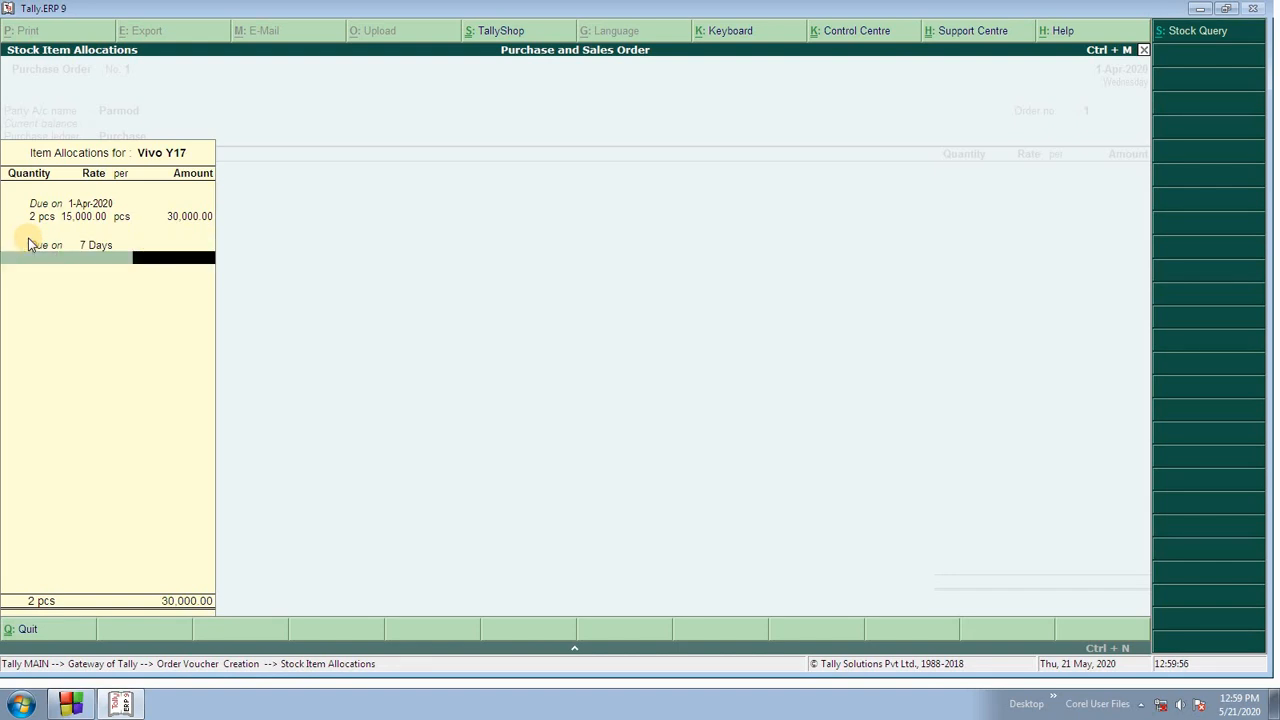
key(Return)
key(Return)
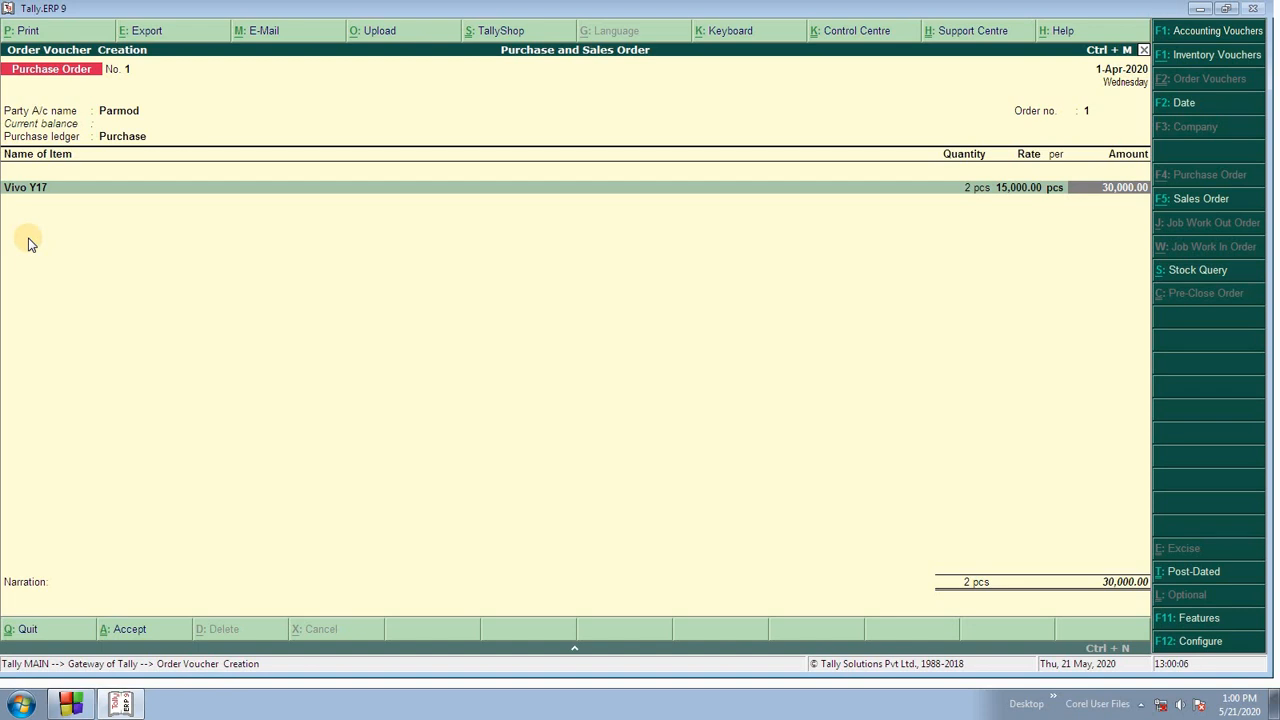
key(Return)
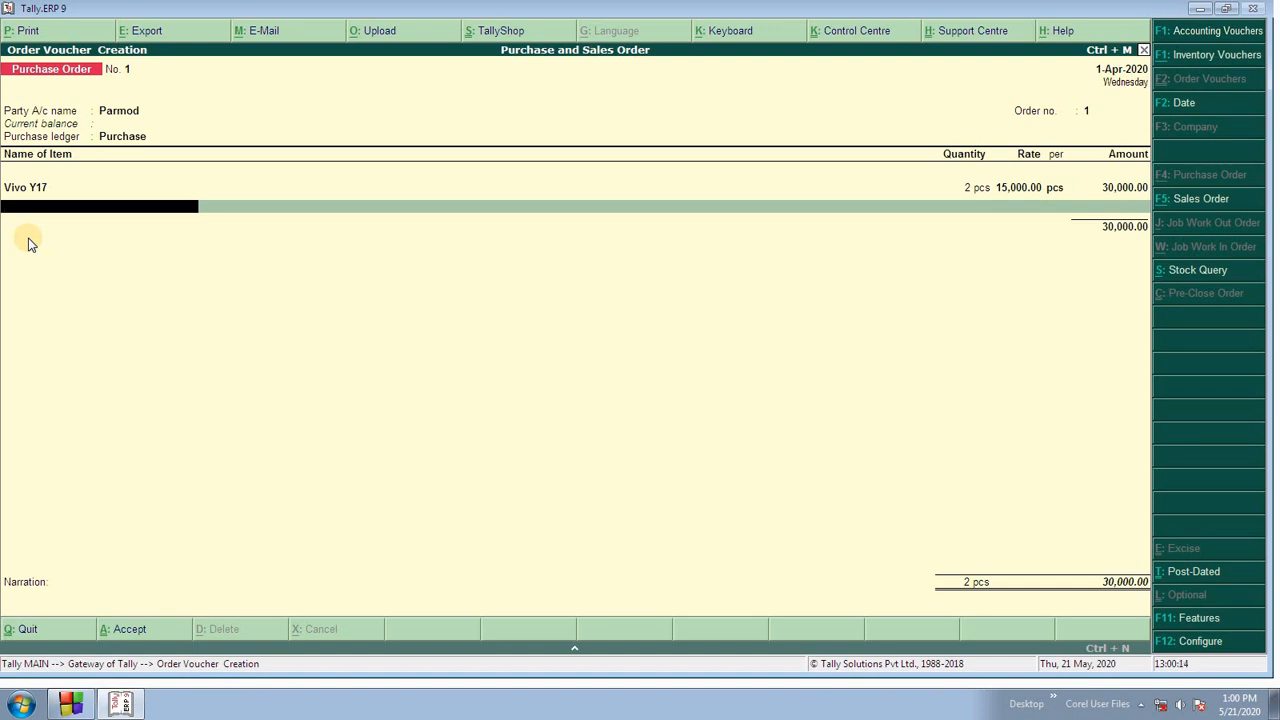
Step: End the item and ledger lists, leave the narration blank, and save the purchase order
key(Return)
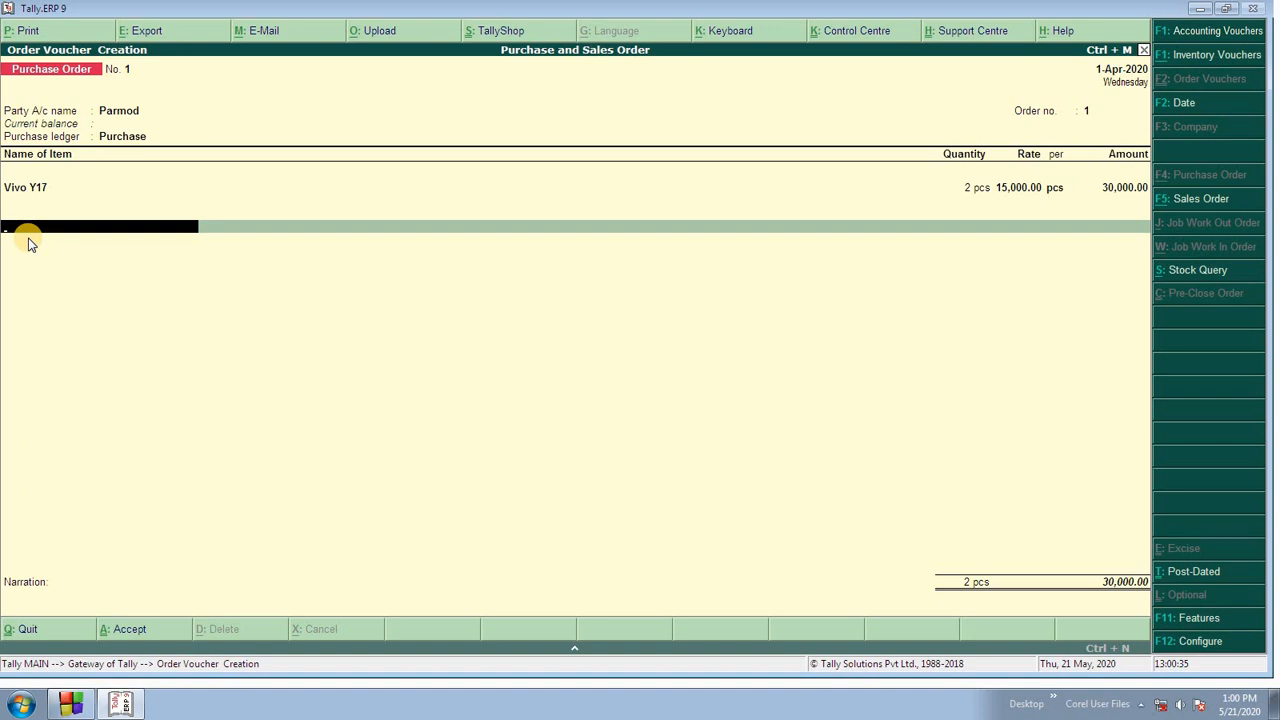
key(Return)
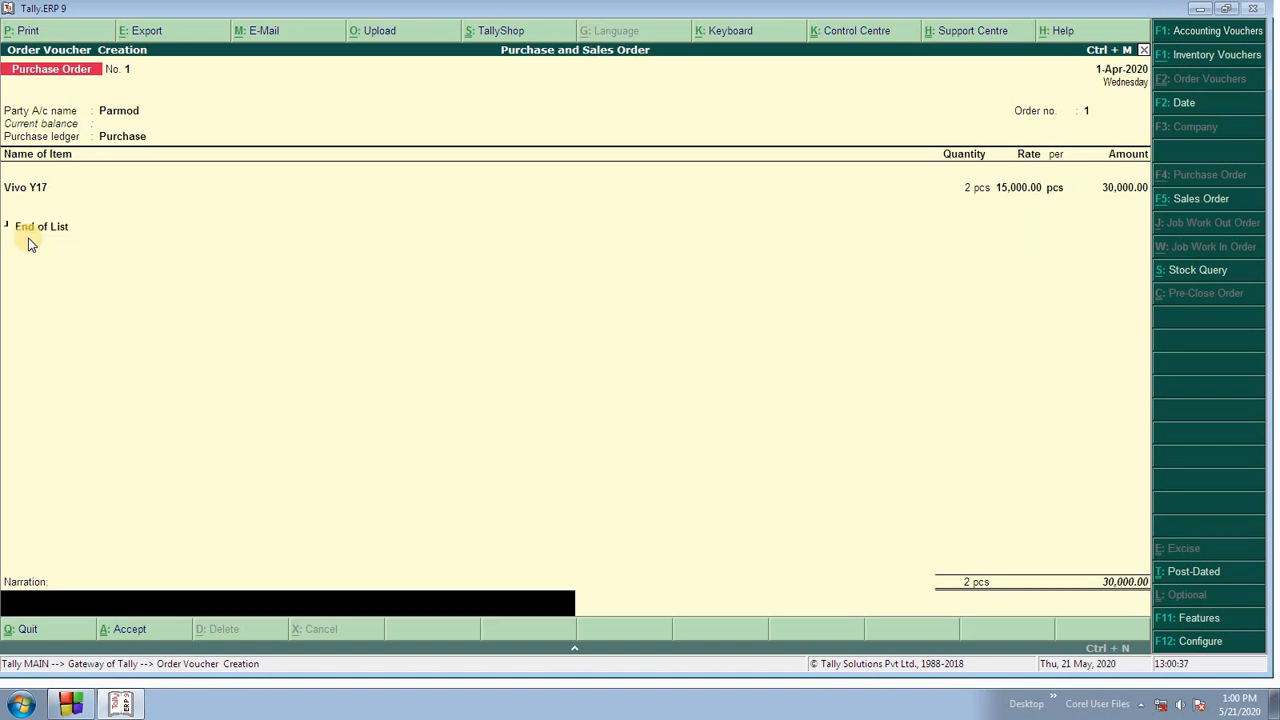
key(Return)
key(Return)
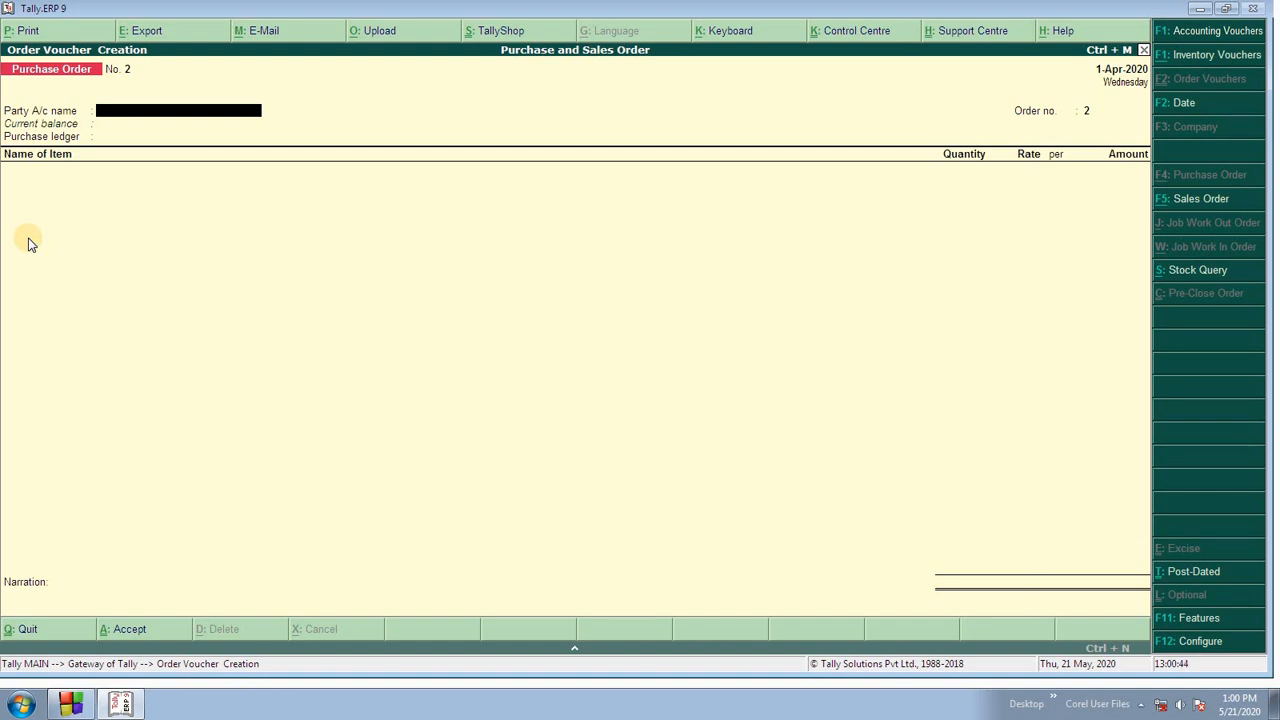
Step: Leave order voucher entry and open the Display reports from the Gateway of Tally
key(Escape)
key(Down)
key(Down)
key(Down)
key(Down)
key(Down)
key(Down)
key(Down)
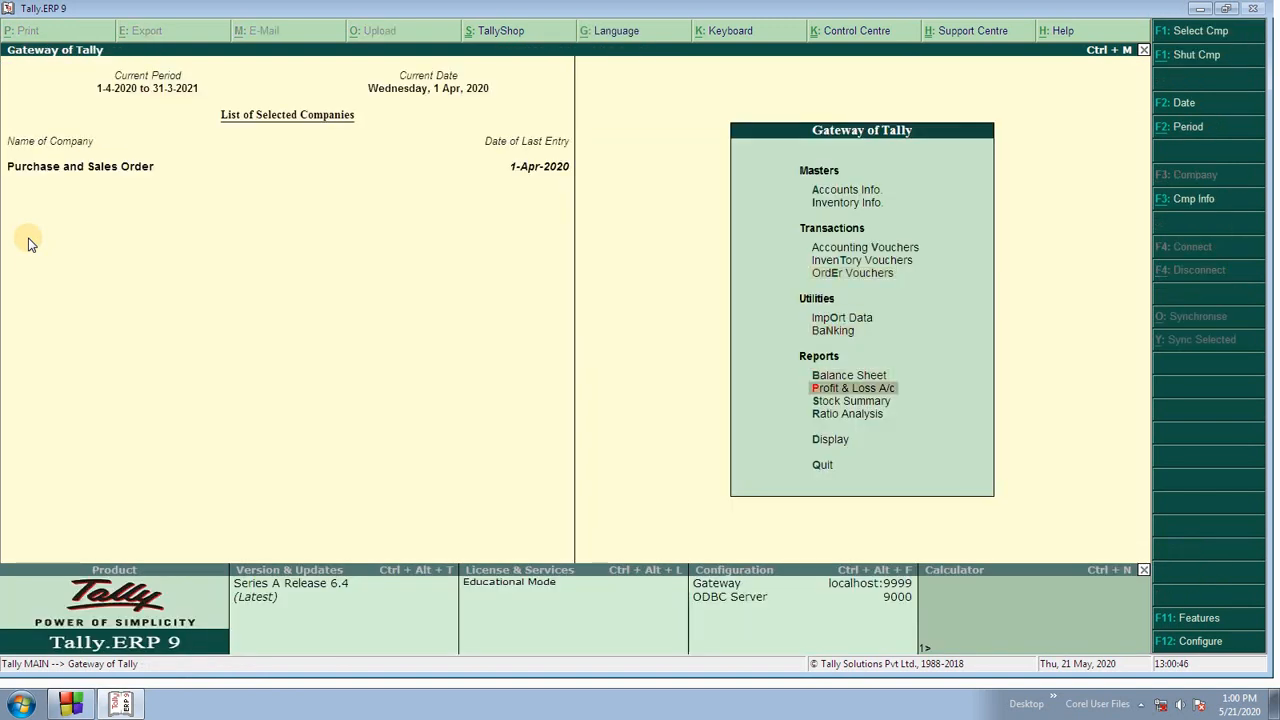
key(Return)
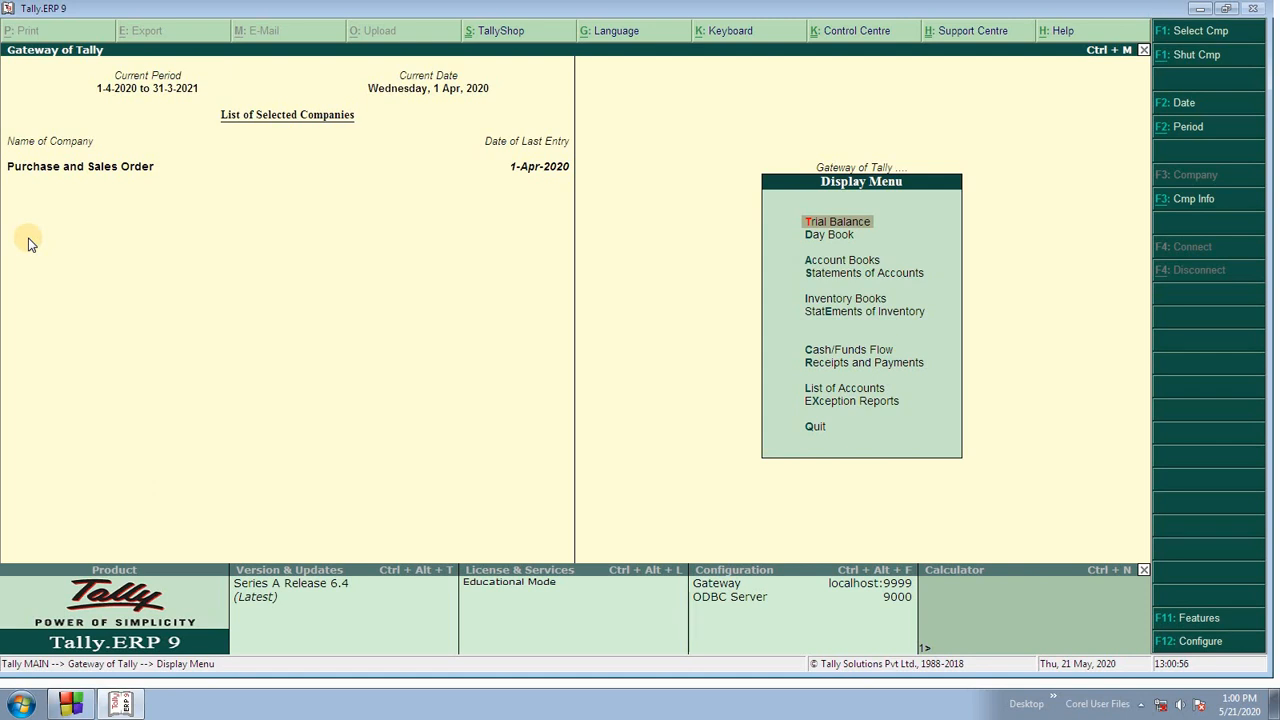
key(Down)
key(Down)
key(Down)
key(Down)
key(Down)
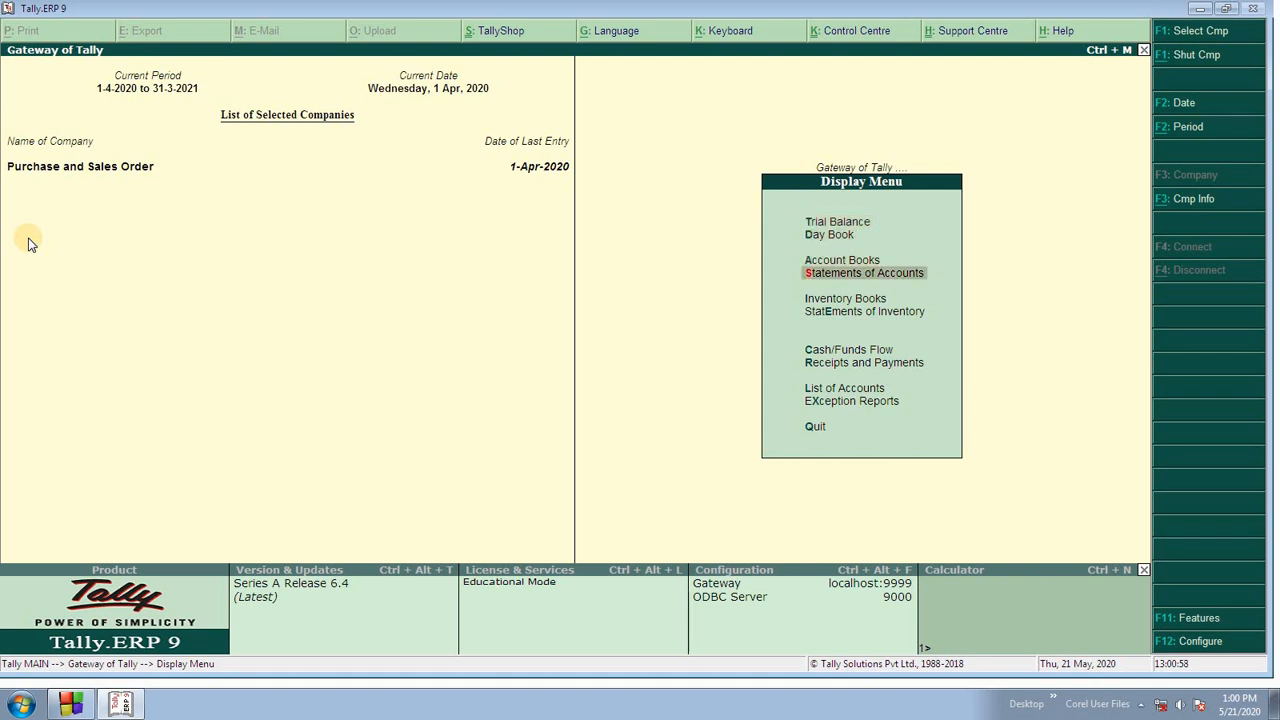
key(Up)
key(Down)
key(Up)
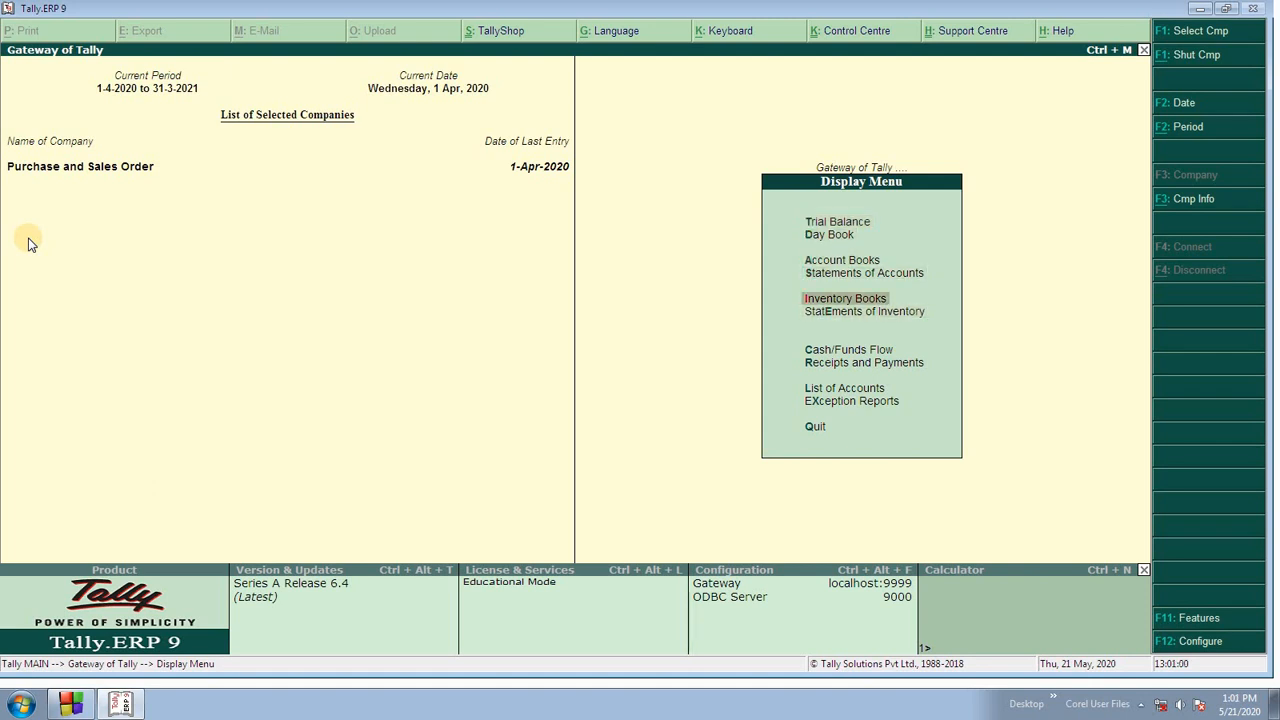
key(Down)
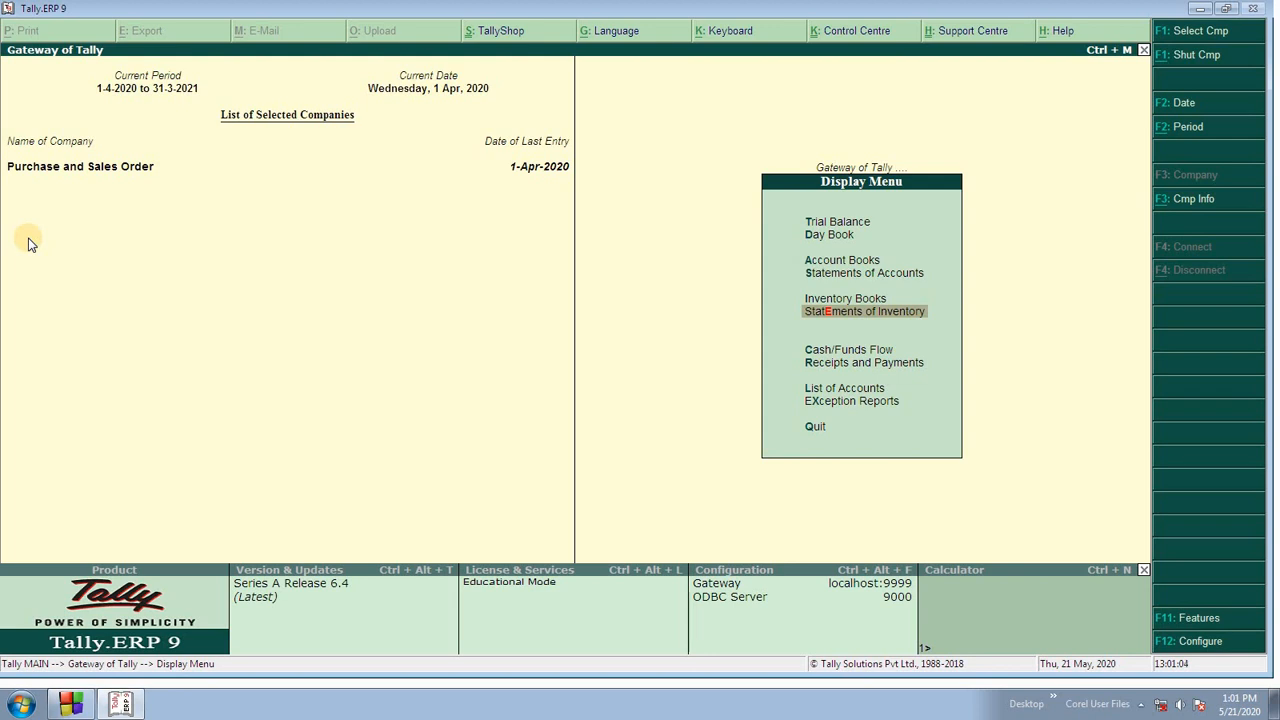
key(Return)
key(Escape)
key(Escape)
key(Return)
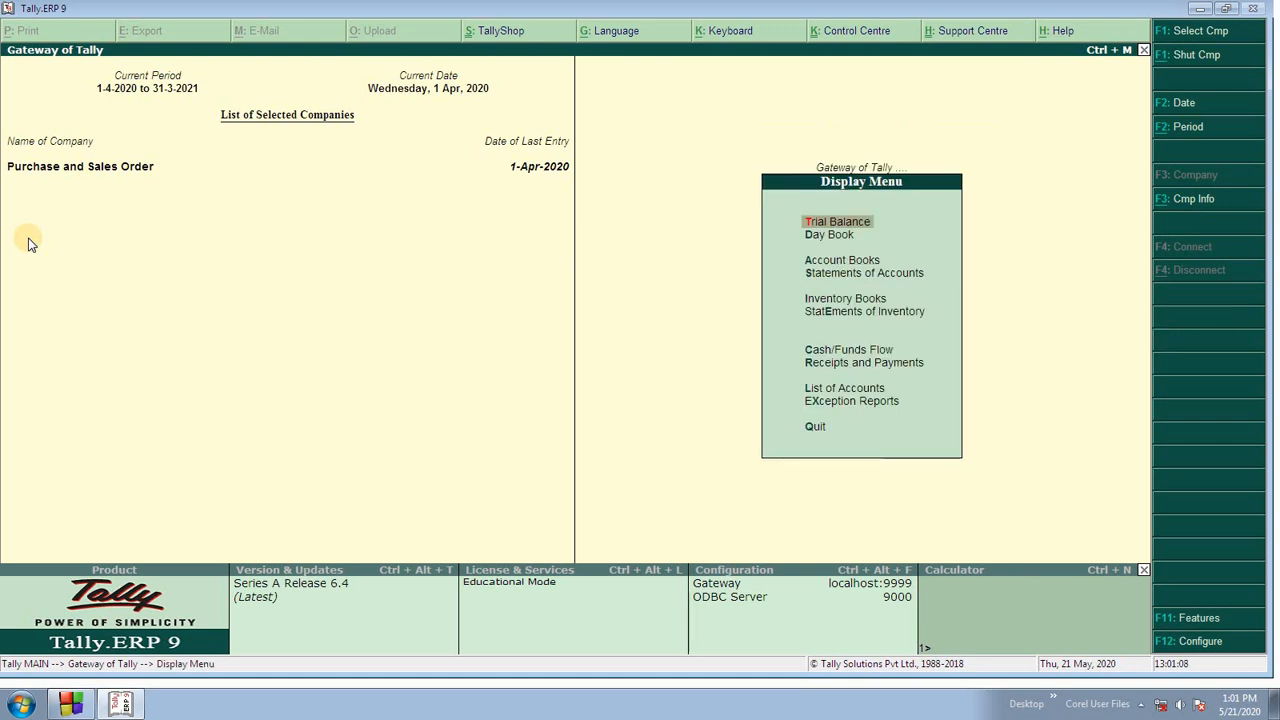
Step: Open the Purchase Order Outstandings reports from the Statements of Inventory
key(Down)
key(Down)
key(Down)
key(Down)
key(Down)
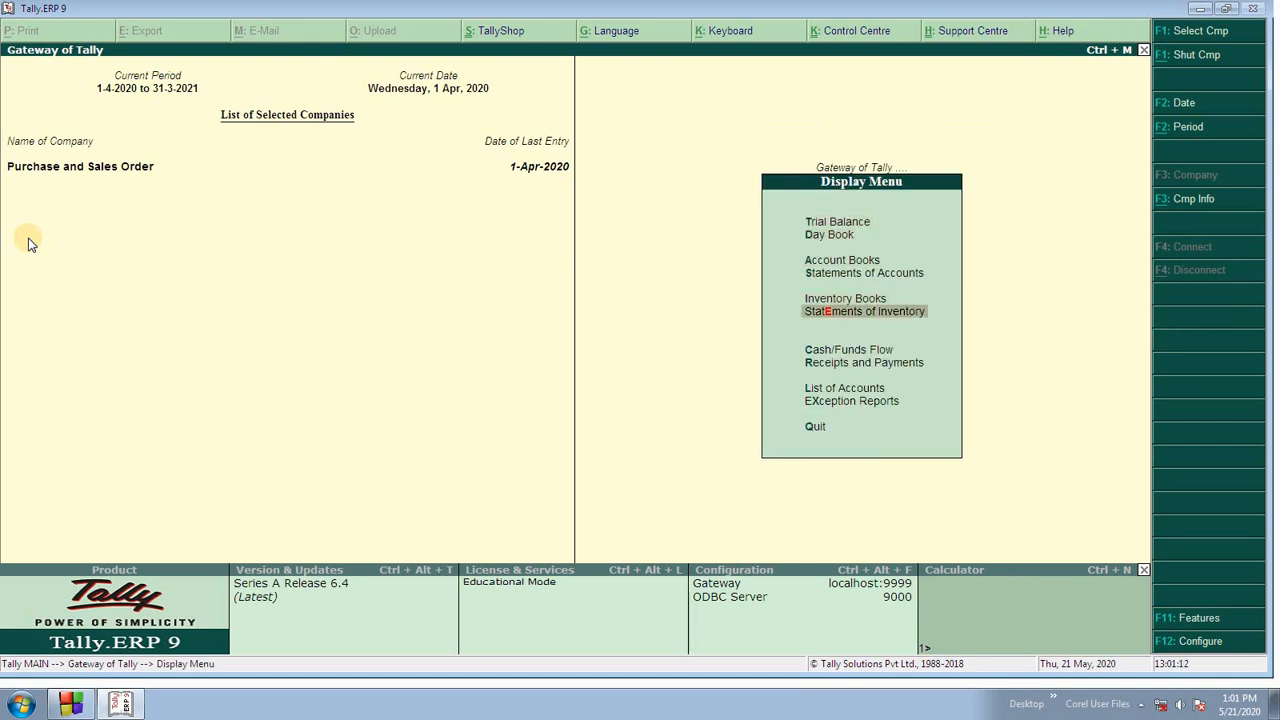
key(Return)
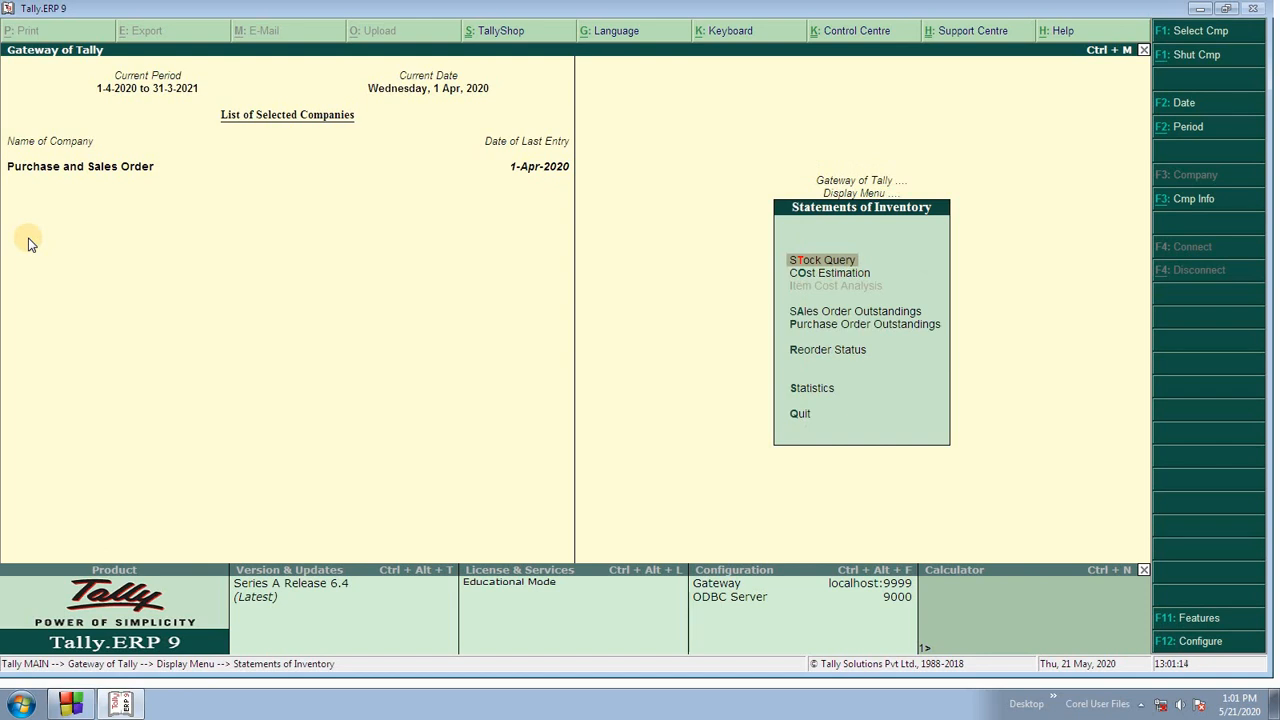
key(Down)
key(Down)
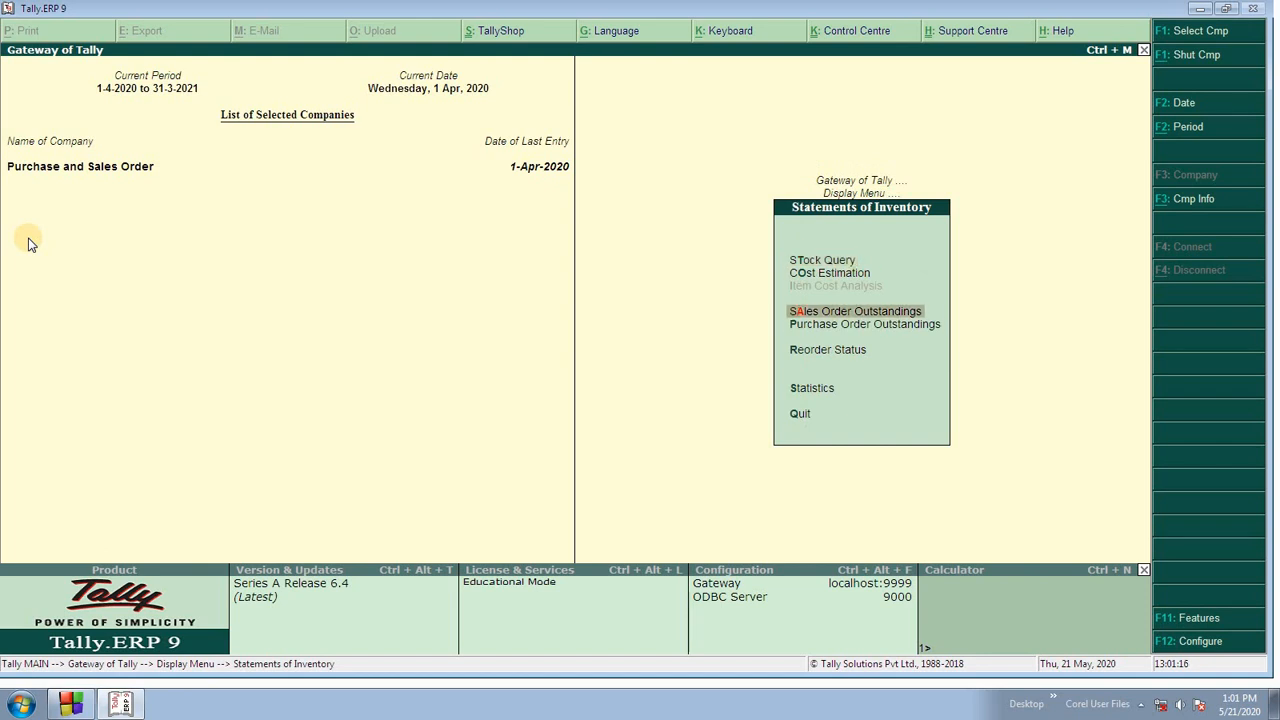
key(Down)
key(Up)
key(Down)
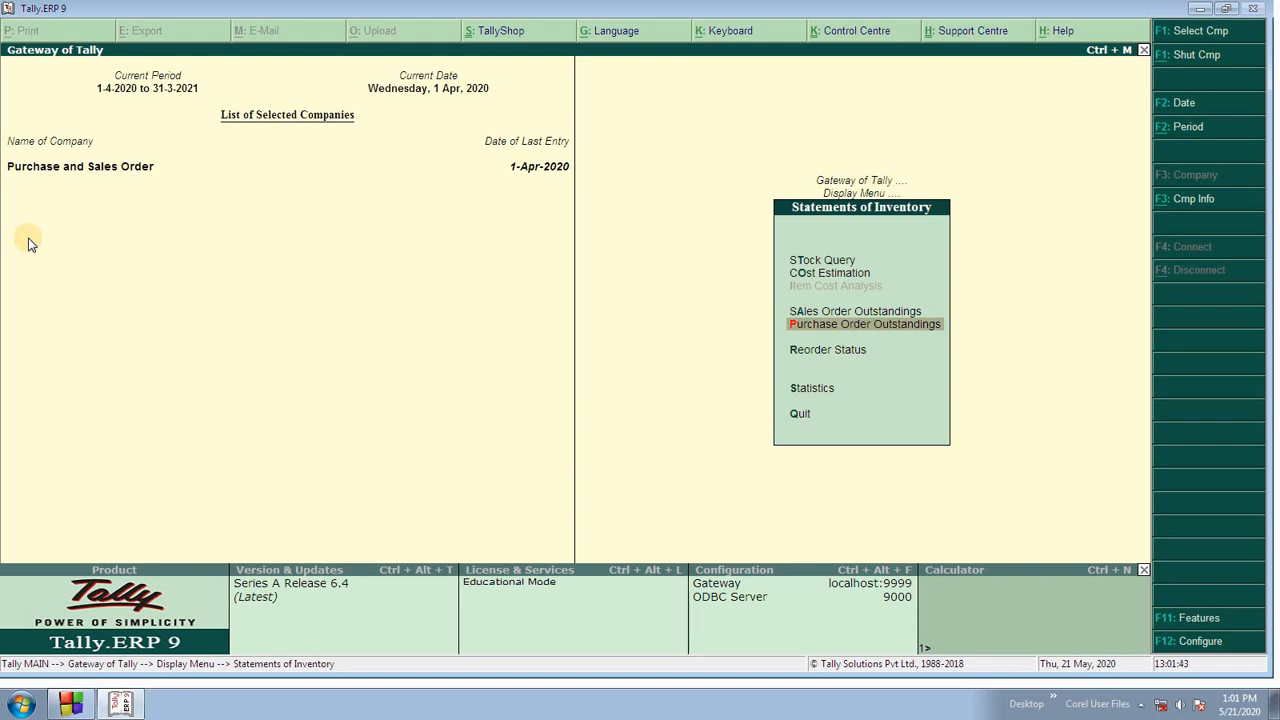
key(Return)
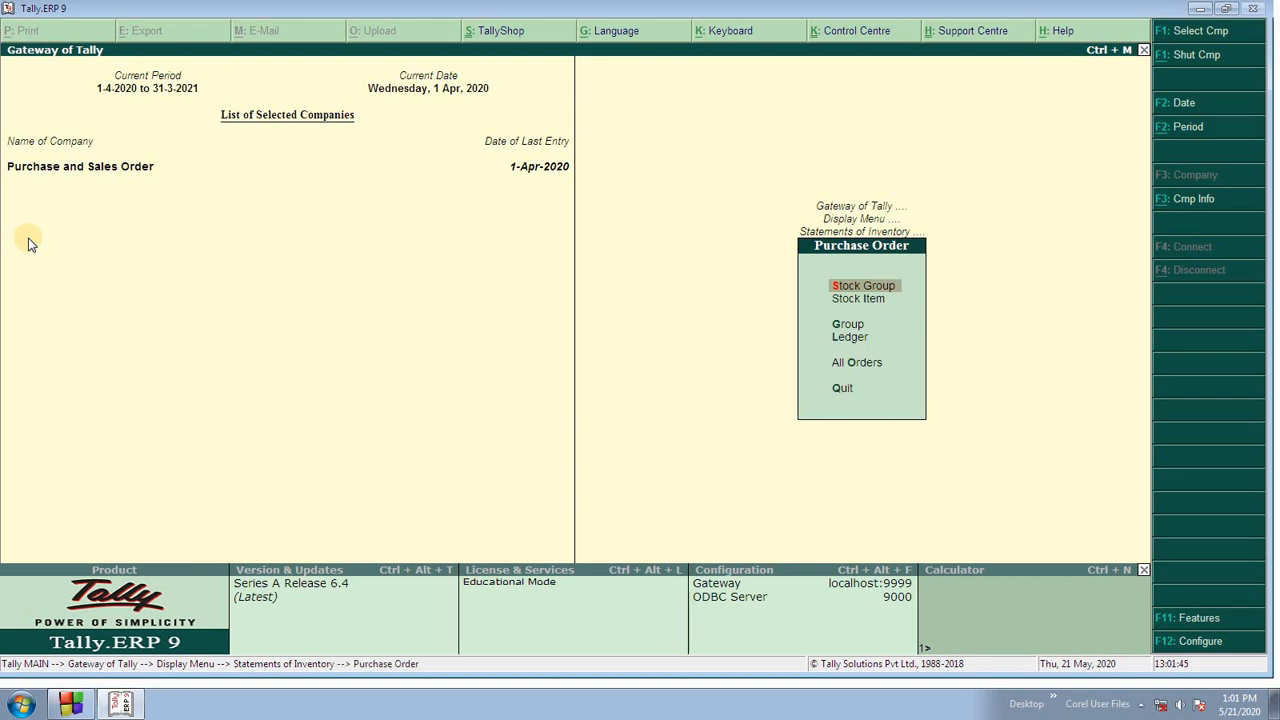
Step: Display the outstanding purchase orders for All Orders
key(Down)
key(Down)
key(Down)
key(Down)
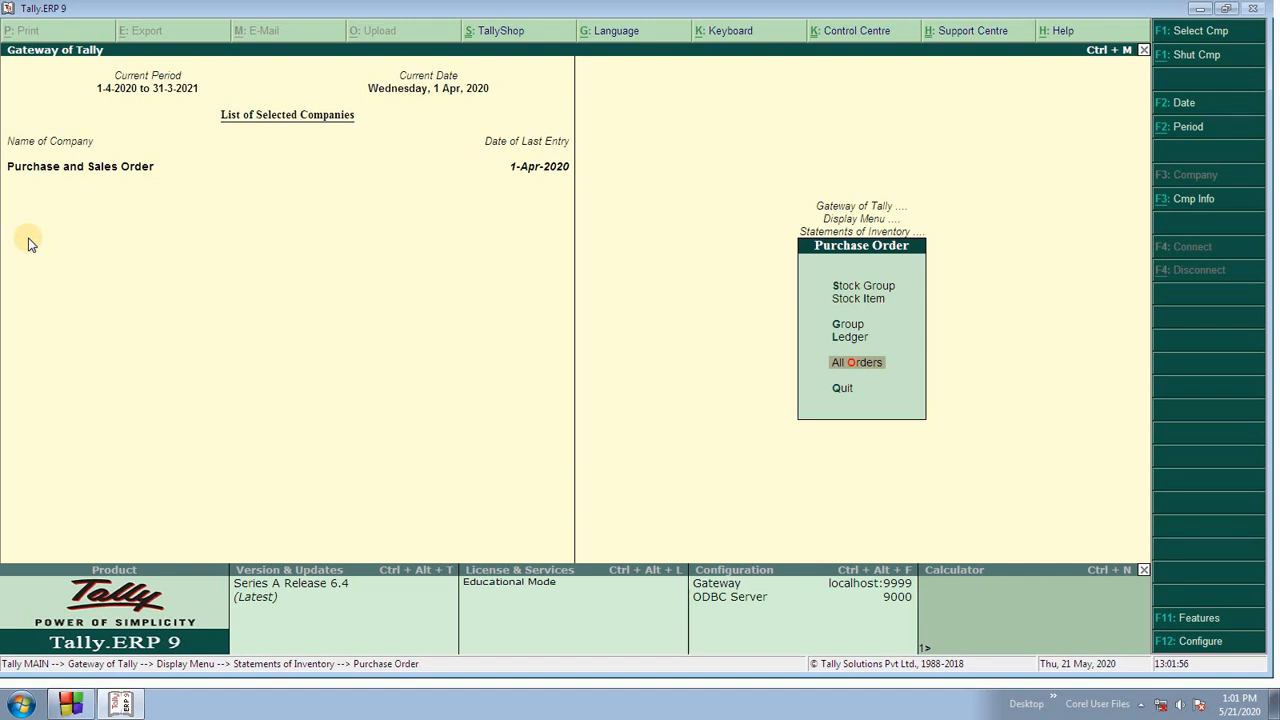
key(Return)
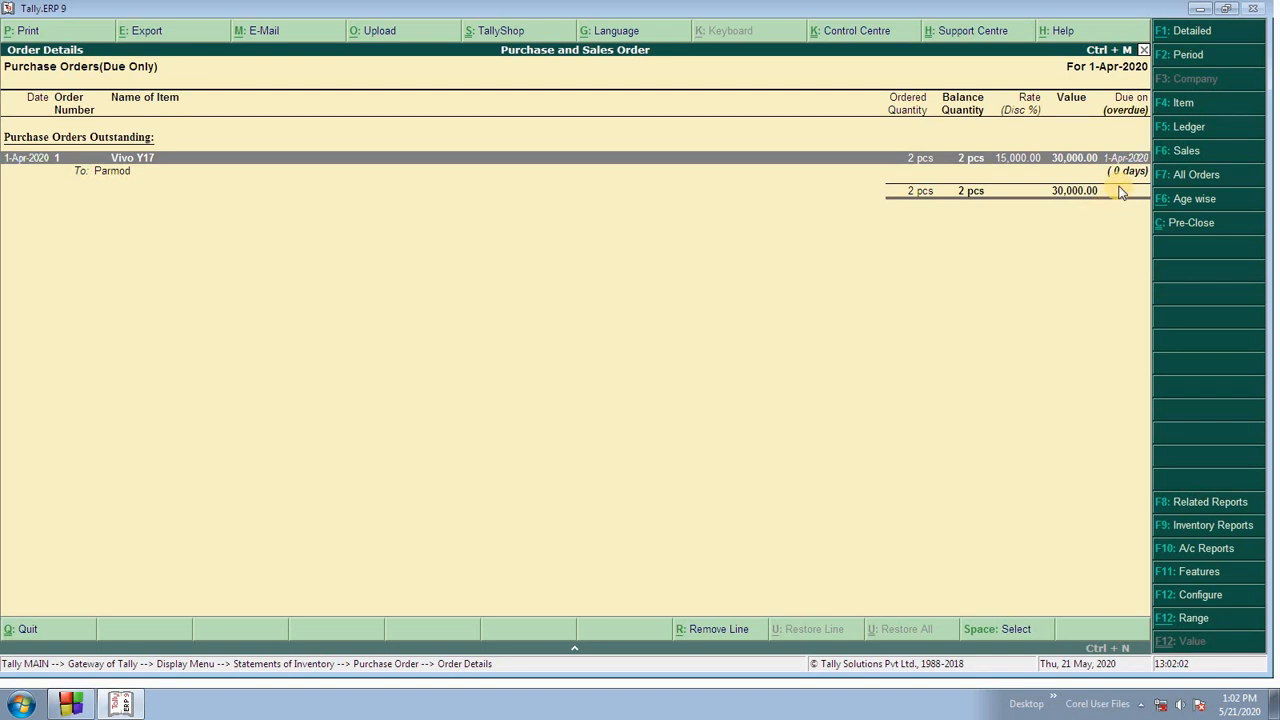
Step: Leave the order report and start a new Purchase voucher under Accounting Vouchers
key(Escape)
key(Escape)
key(Escape)
key(Escape)
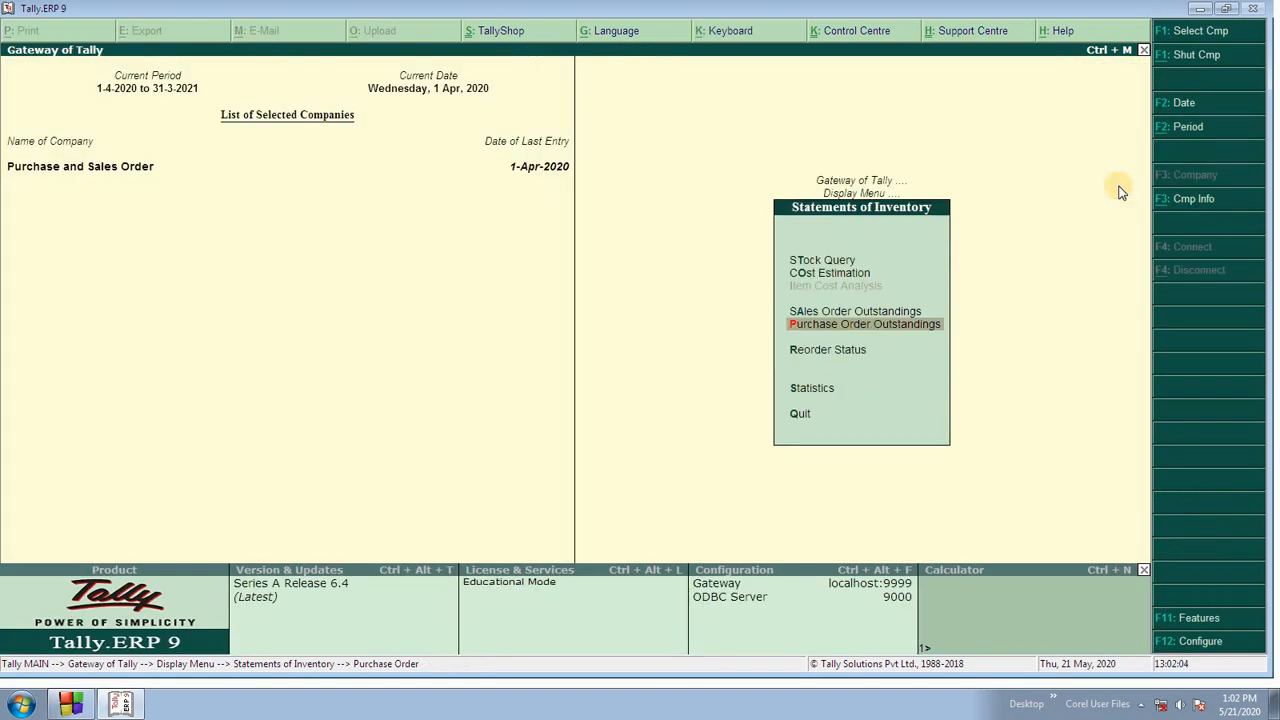
key(Up)
key(Up)
key(Up)
key(Up)
key(Up)
key(Up)
key(Up)
key(Up)
key(Up)
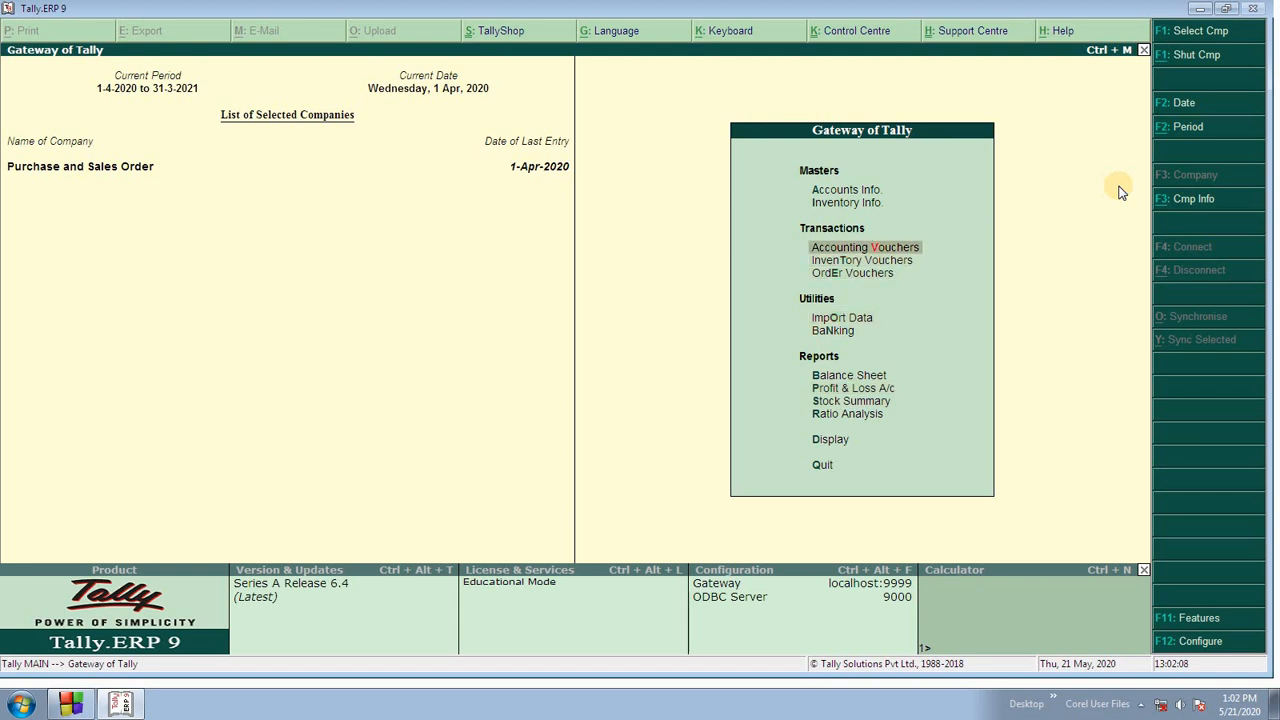
key(Return)
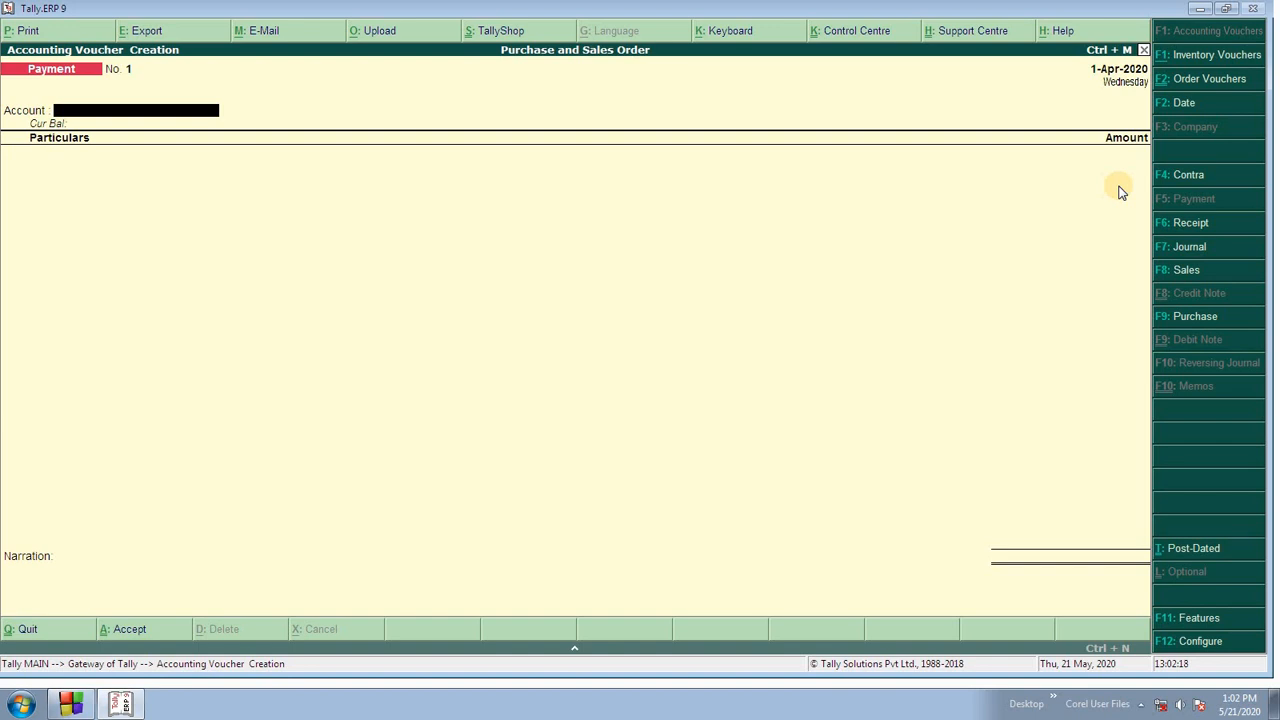
click(1162, 325)
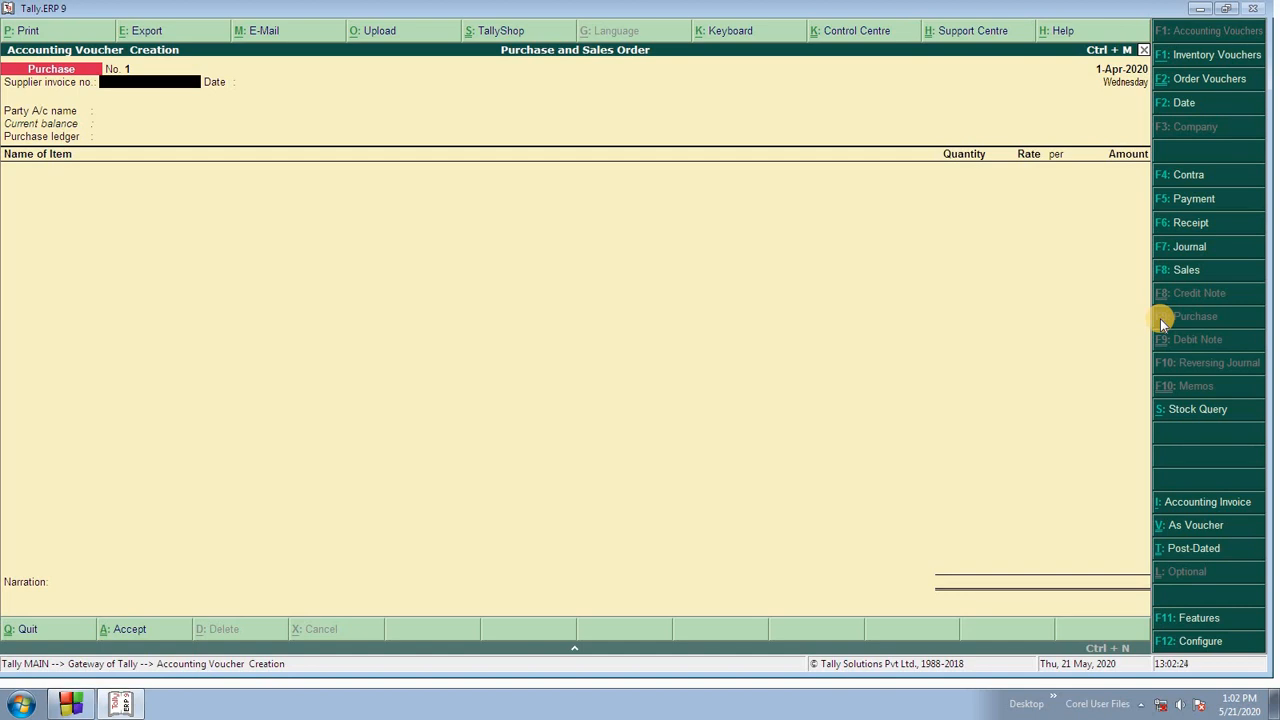
Step: Enter supplier invoice number 54 dated 1-Apr-2020 and choose the supplier's ledger as the party account
text(54)
key(Return)
key(Return)
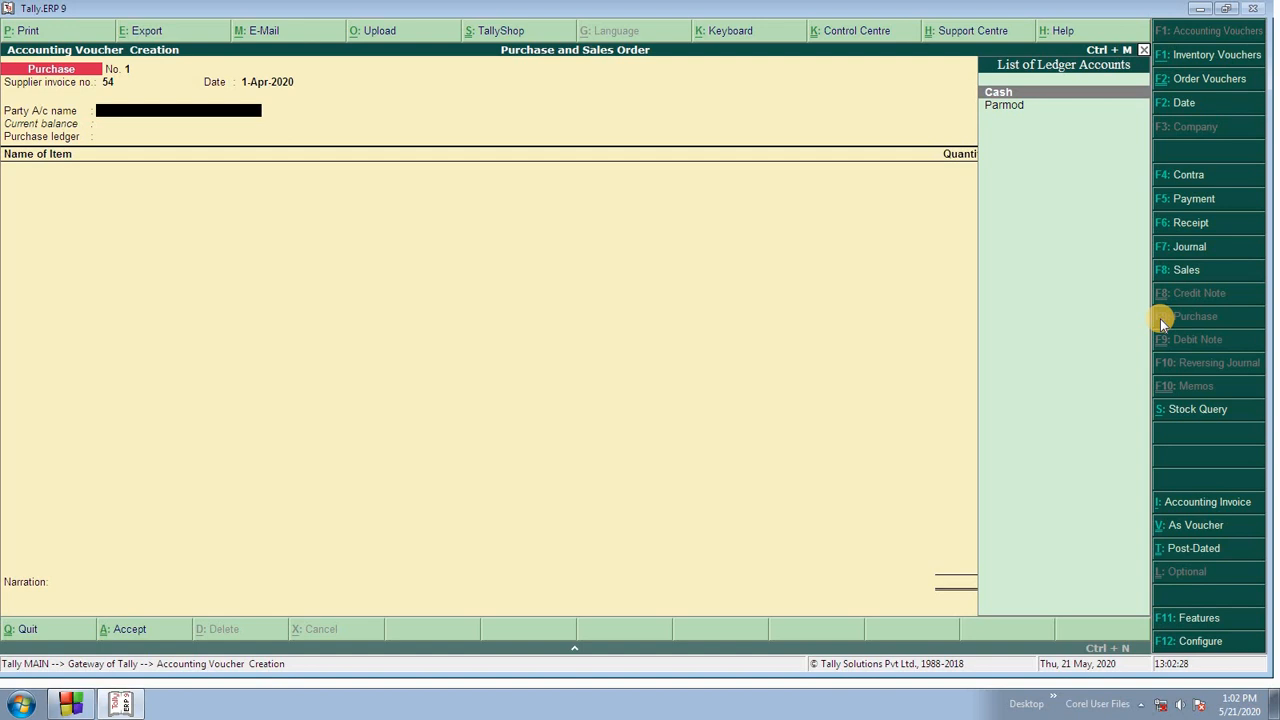
key(Down)
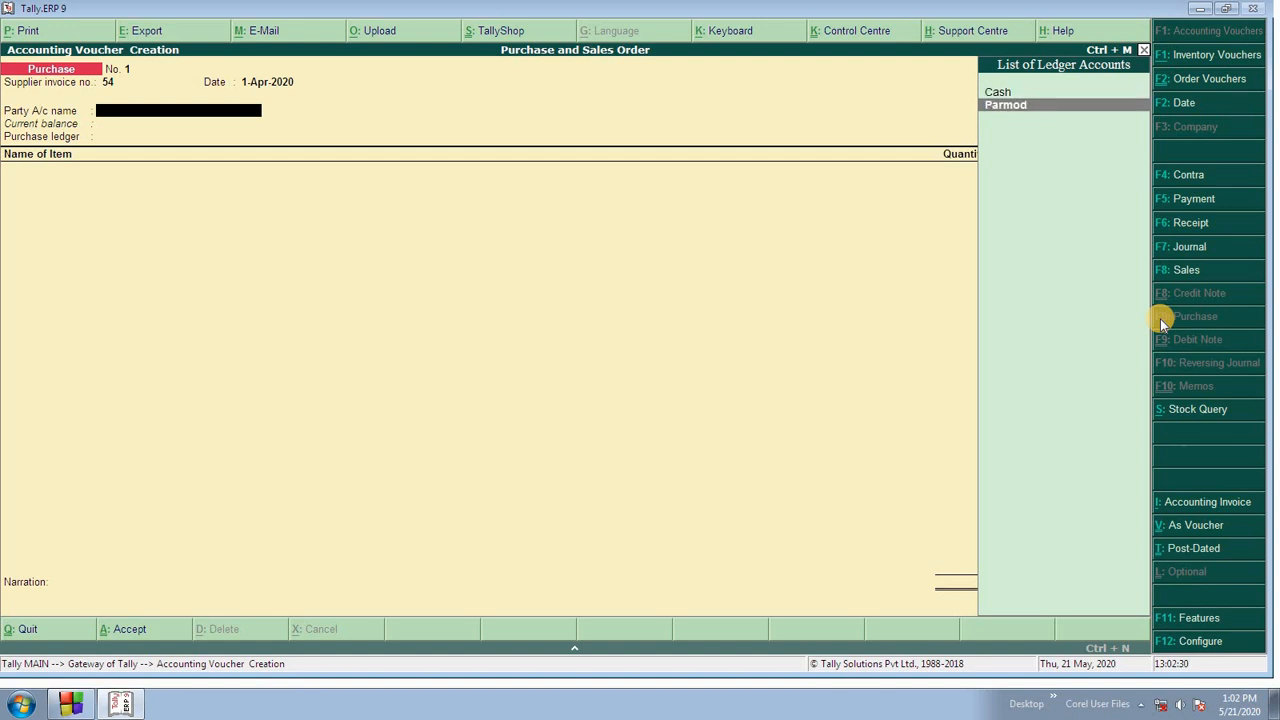
key(Return)
Step: Link the supplier's pending order dated 1-Apr-2020 in the party details and accept the remaining supplier details
key(Return)
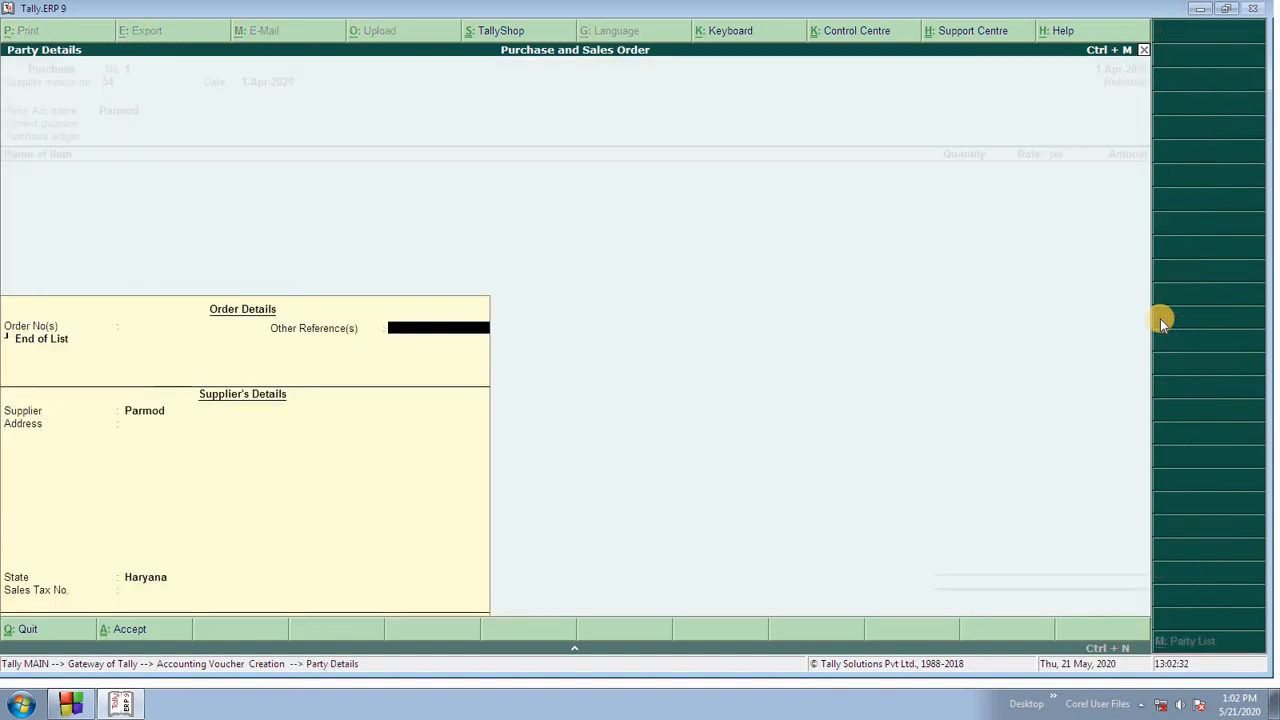
key(BackSpace)
key(Down)
key(Down)
key(Down)
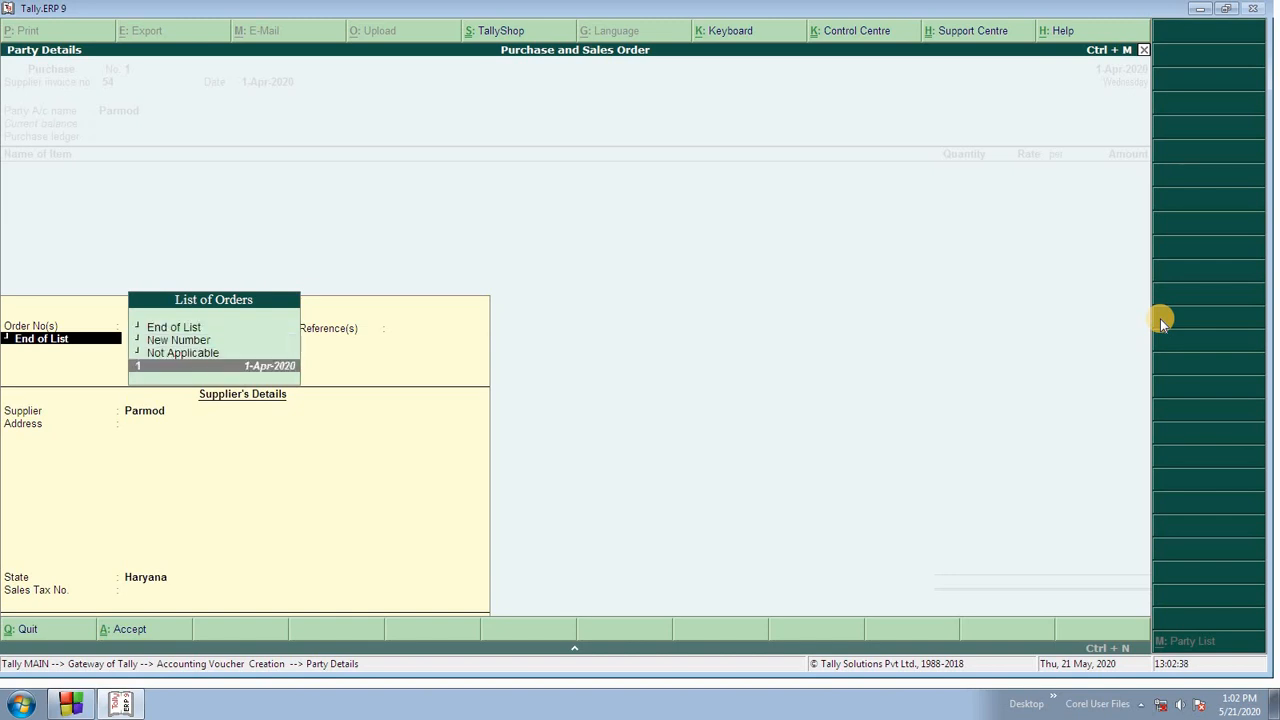
key(Return)
key(Return)
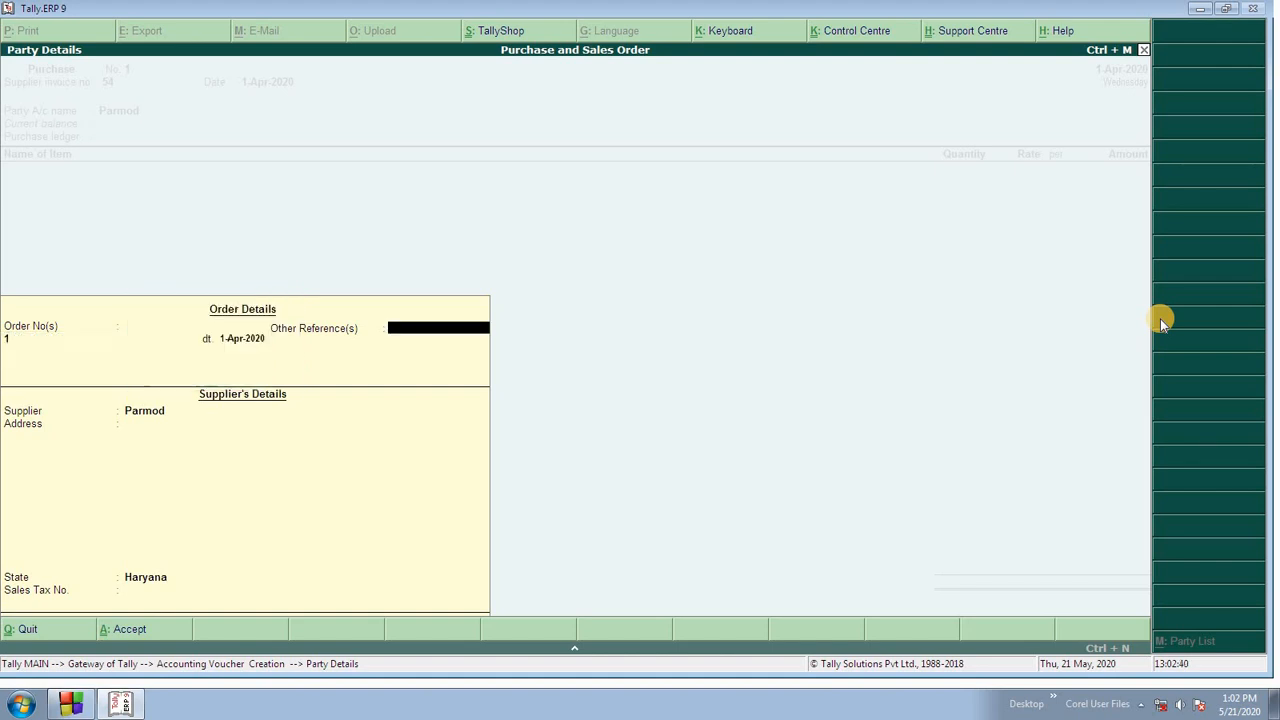
key(Return)
key(Return)
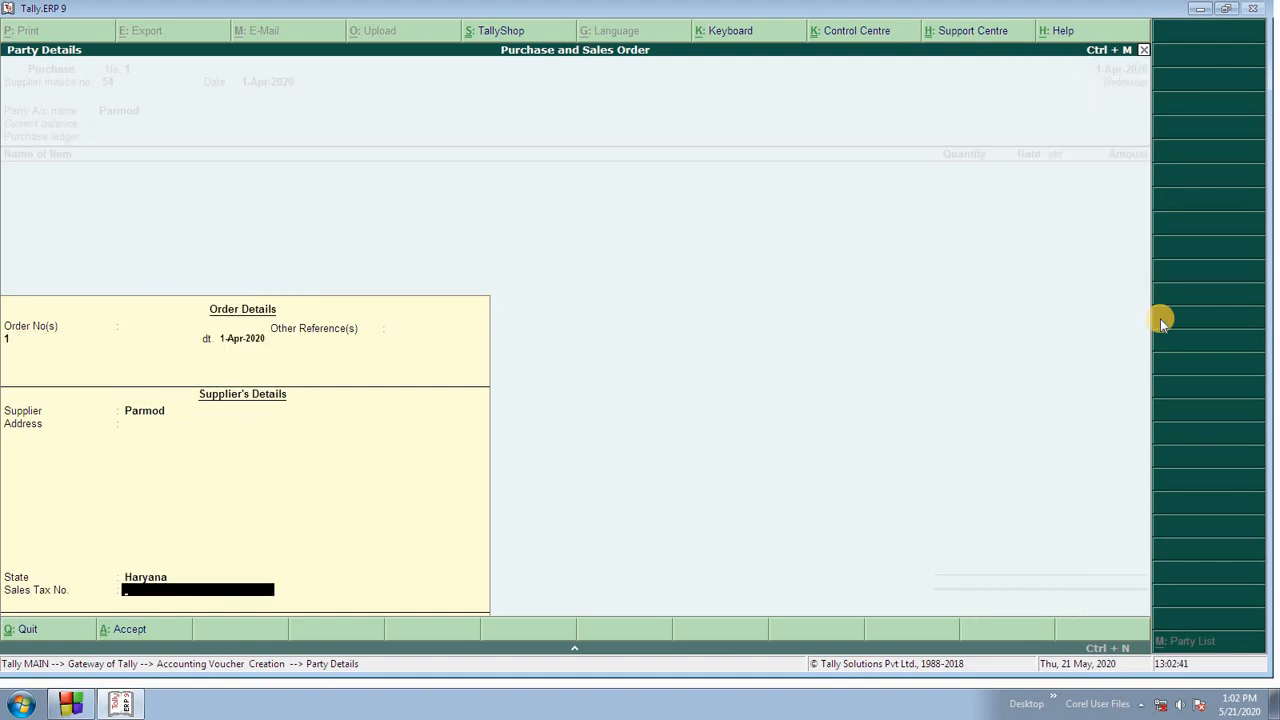
key(Return)
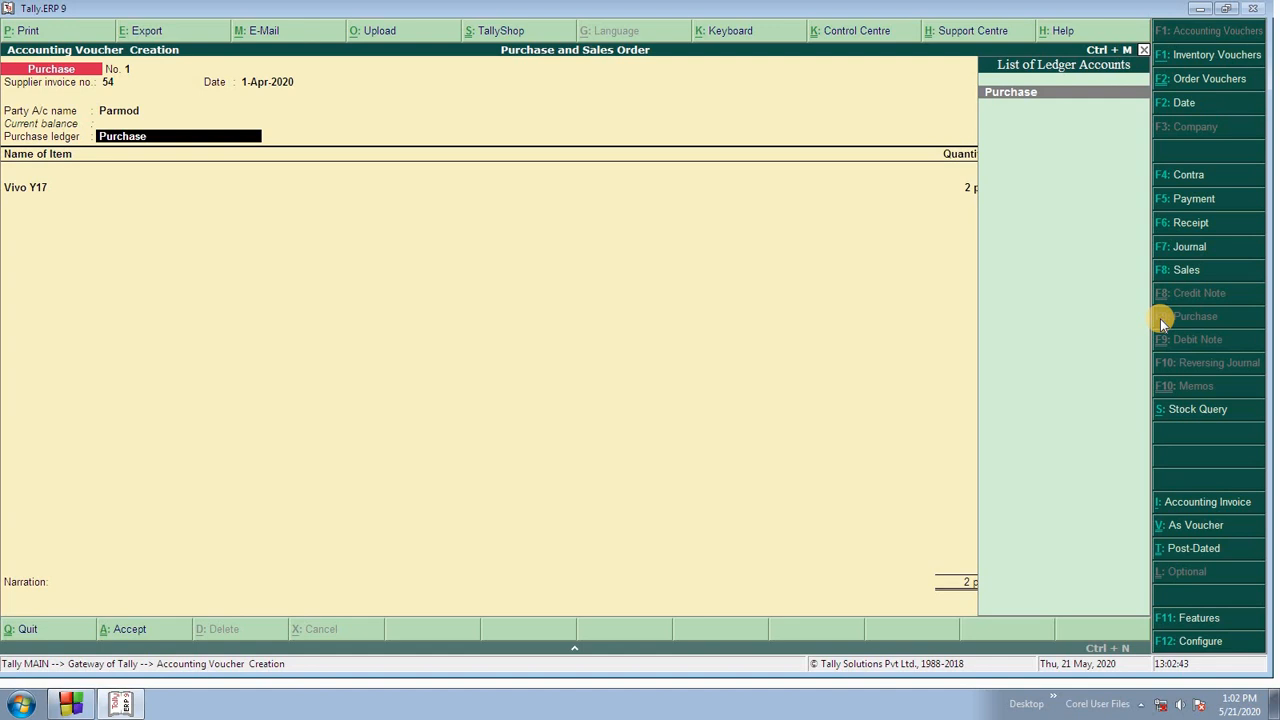
Step: Keep the Purchase ledger and accept the Vivo Y17 allocation against the linked order, 2 pcs at 15,000 per piece
key(Return)
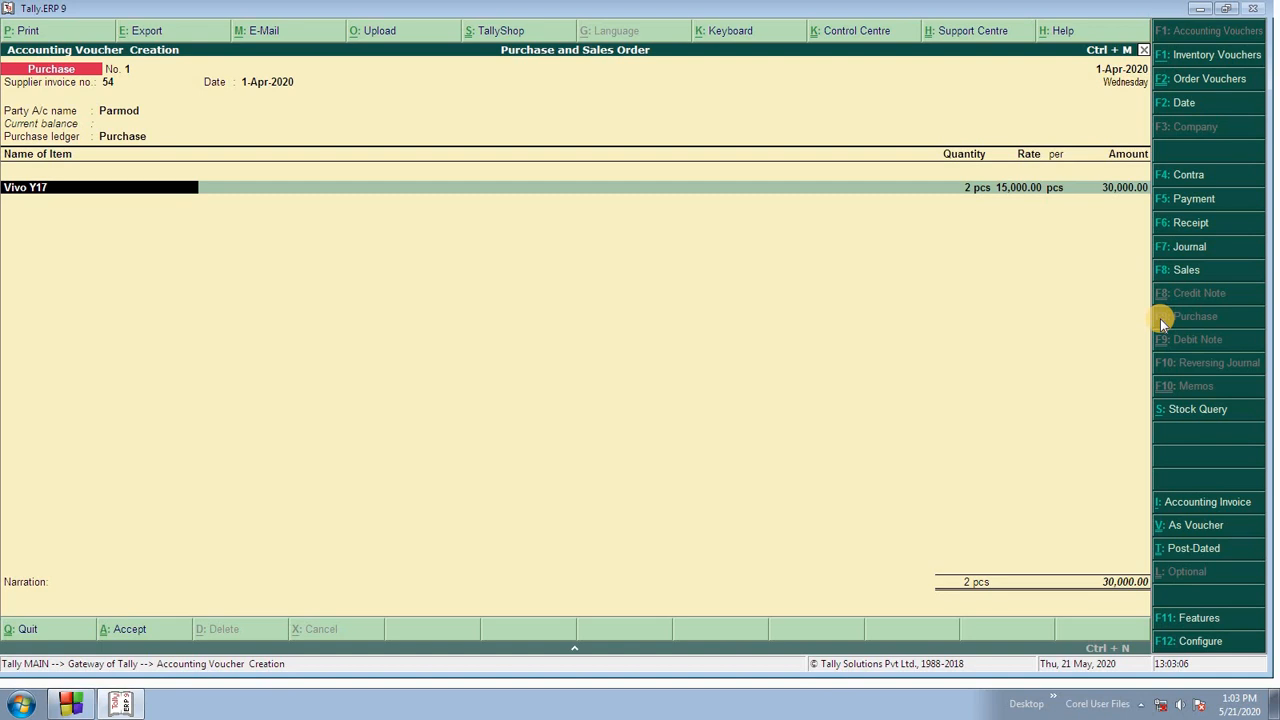
key(Return)
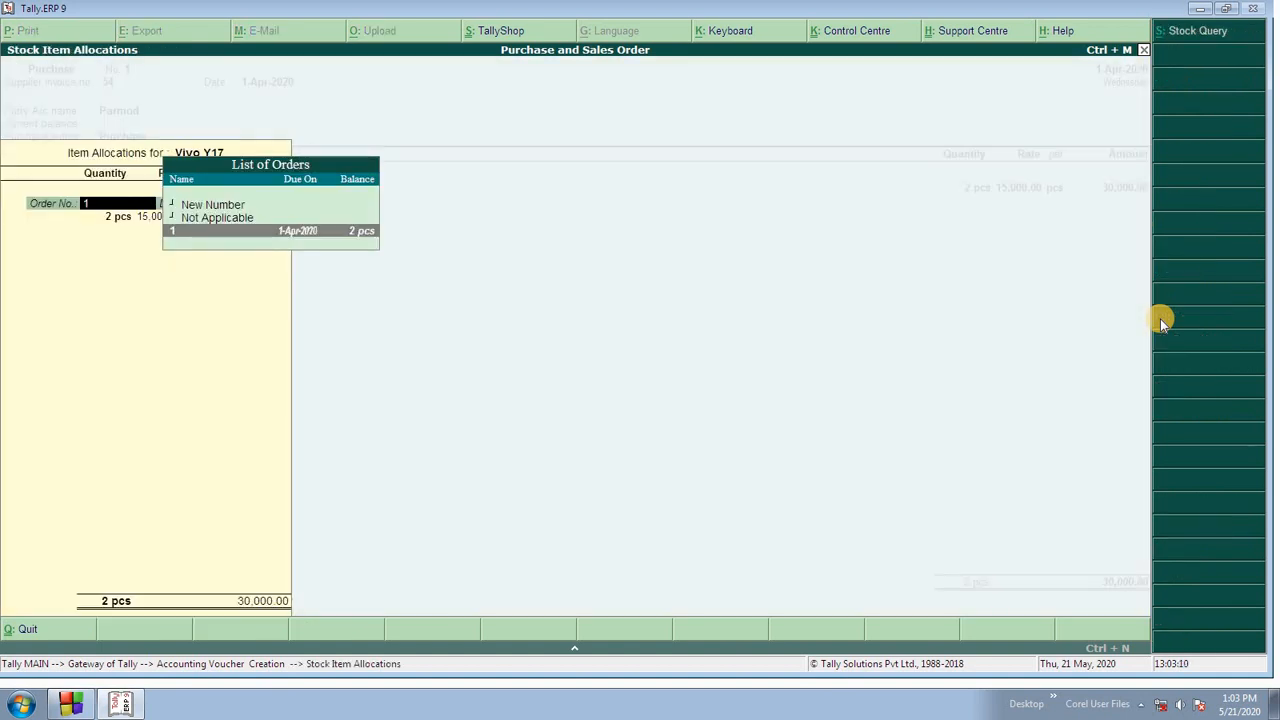
key(Return)
key(Return)
key(Return)
key(Return)
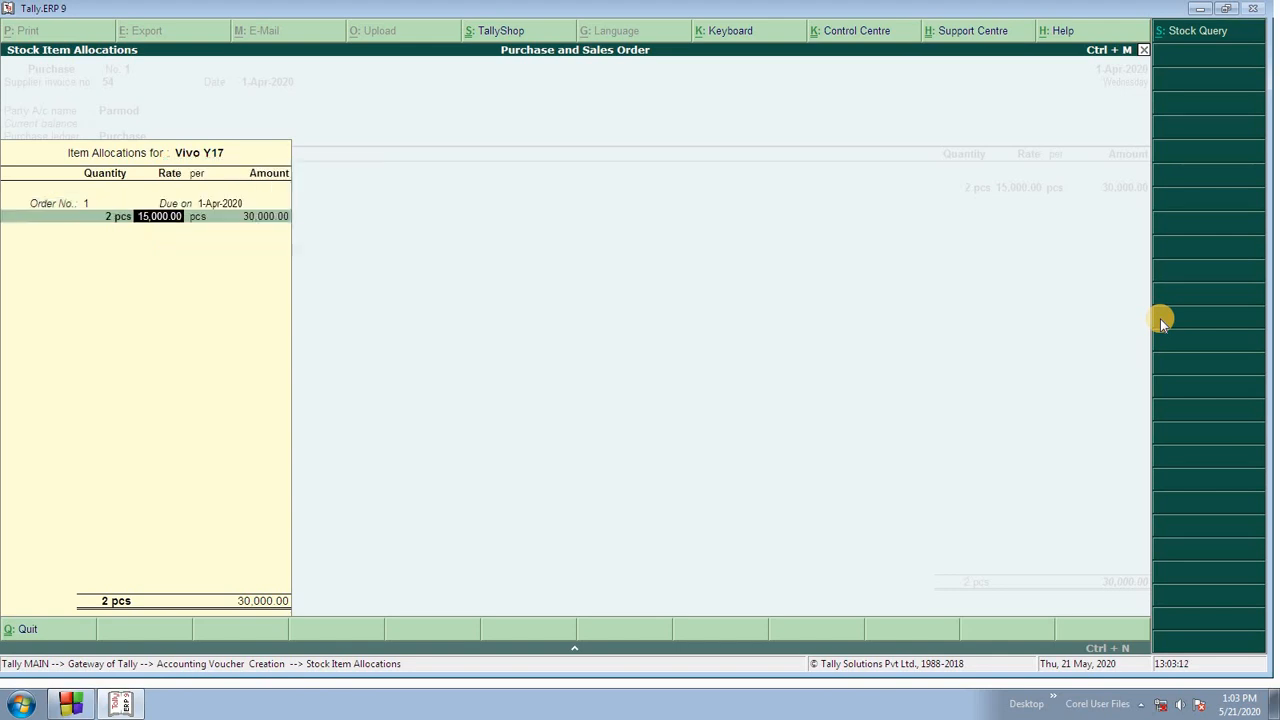
key(Return)
key(Return)
key(Return)
Step: Accept the Vivo Y17 item line, leave the narration blank, and save the purchase voucher
key(Return)
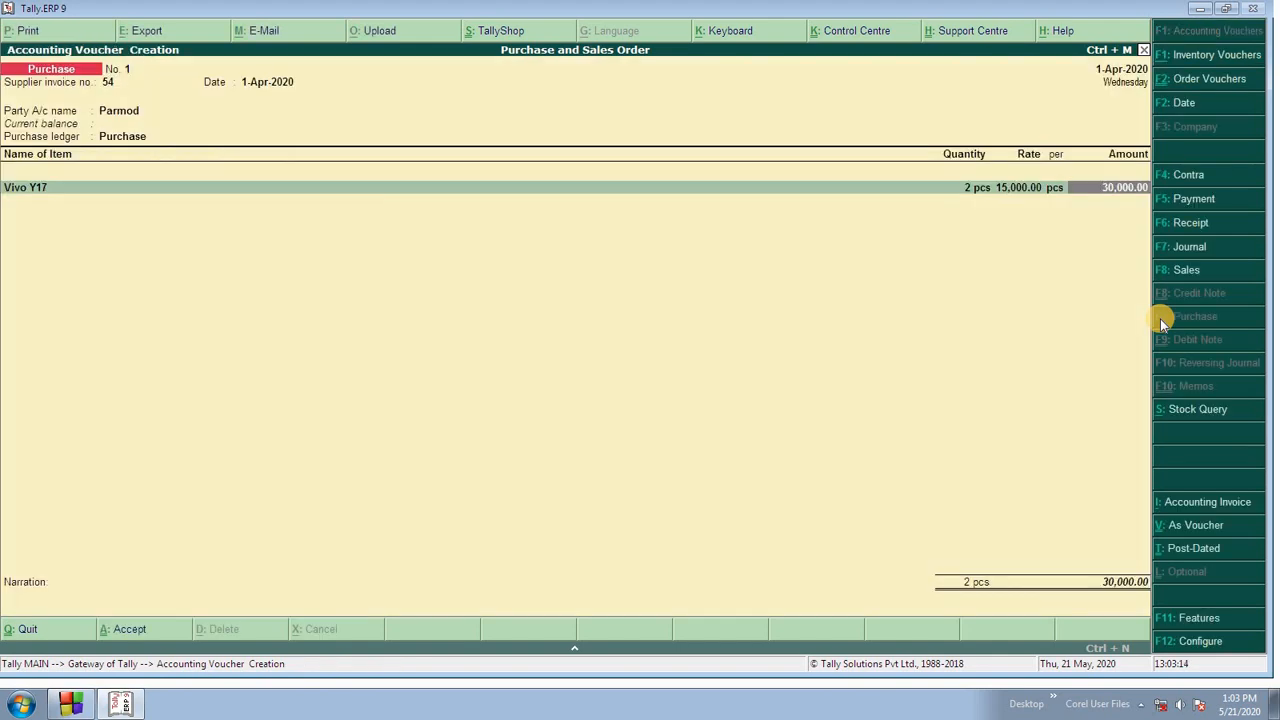
key(Return)
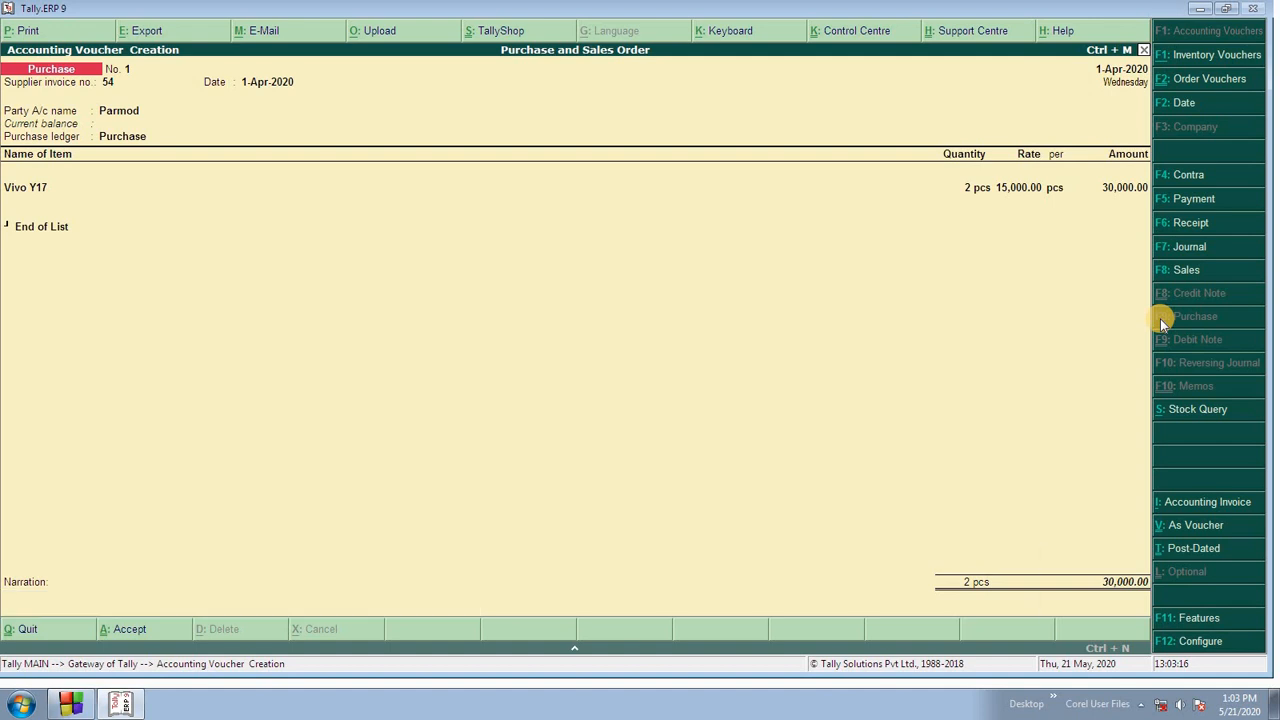
key(Return)
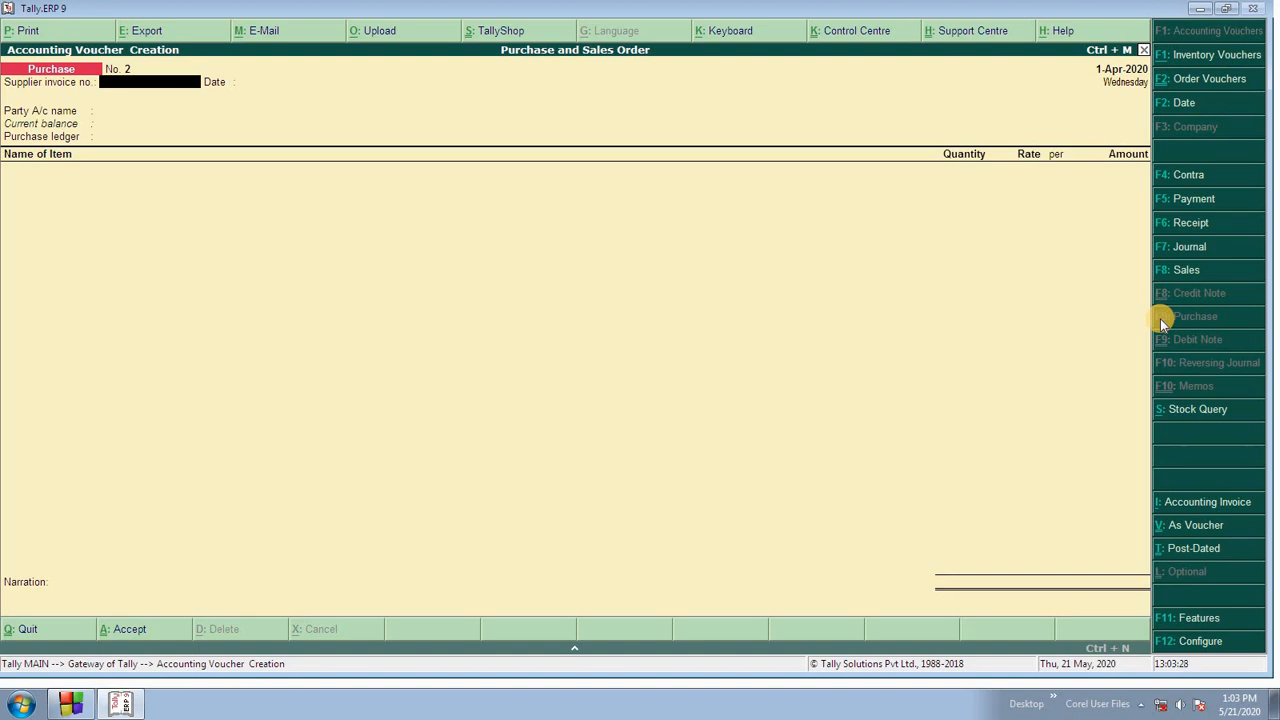
Step: Quit purchase voucher entry and open the Display reports from the Gateway of Tally
key(Escape)
key(Return)
key(Down)
key(Down)
key(Down)
key(Down)
key(Down)
key(Down)
key(Down)
key(Down)
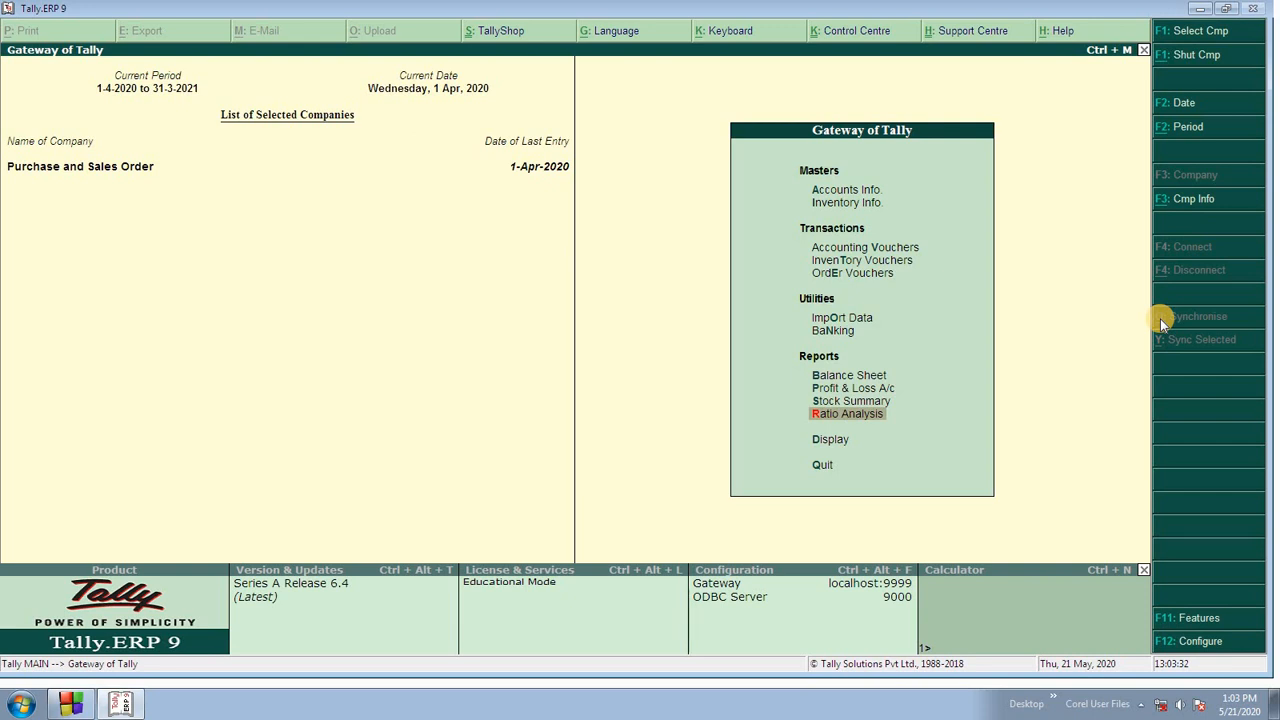
key(Down)
key(Return)
Step: Reopen Purchase Order Outstandings within the Statements of Inventory
key(Down)
key(Down)
key(Down)
key(Down)
key(Down)
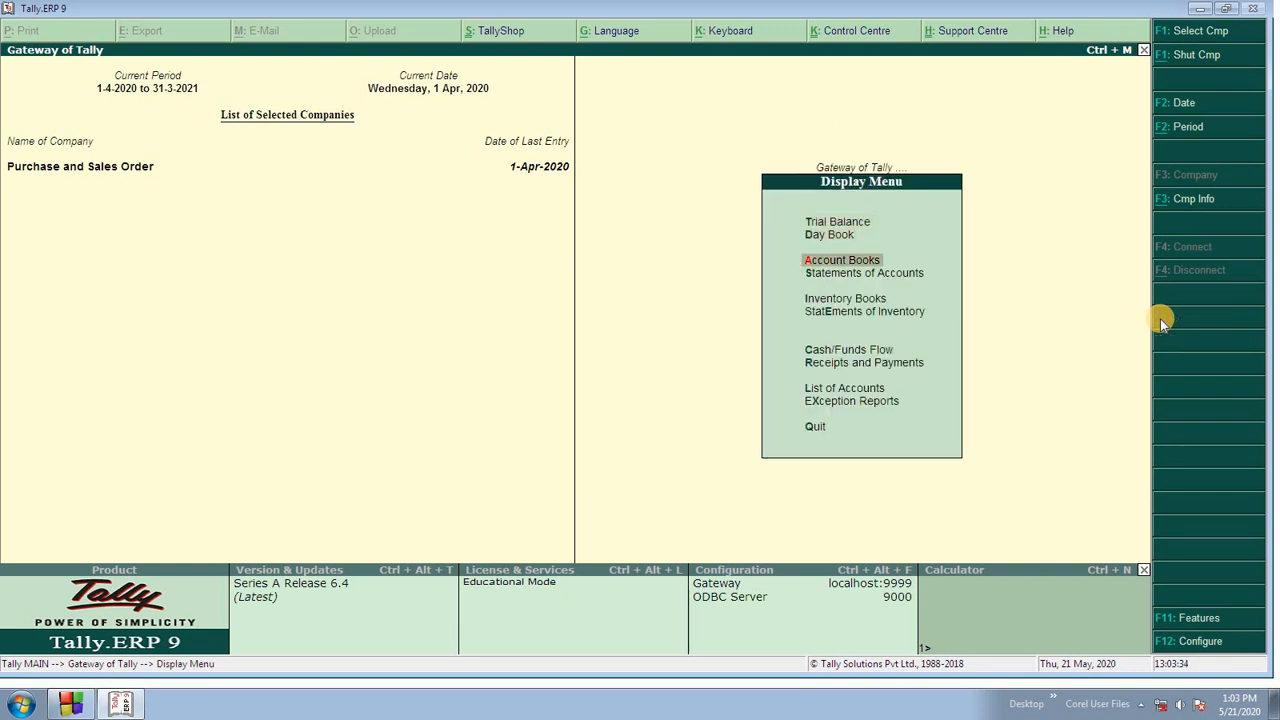
key(Return)
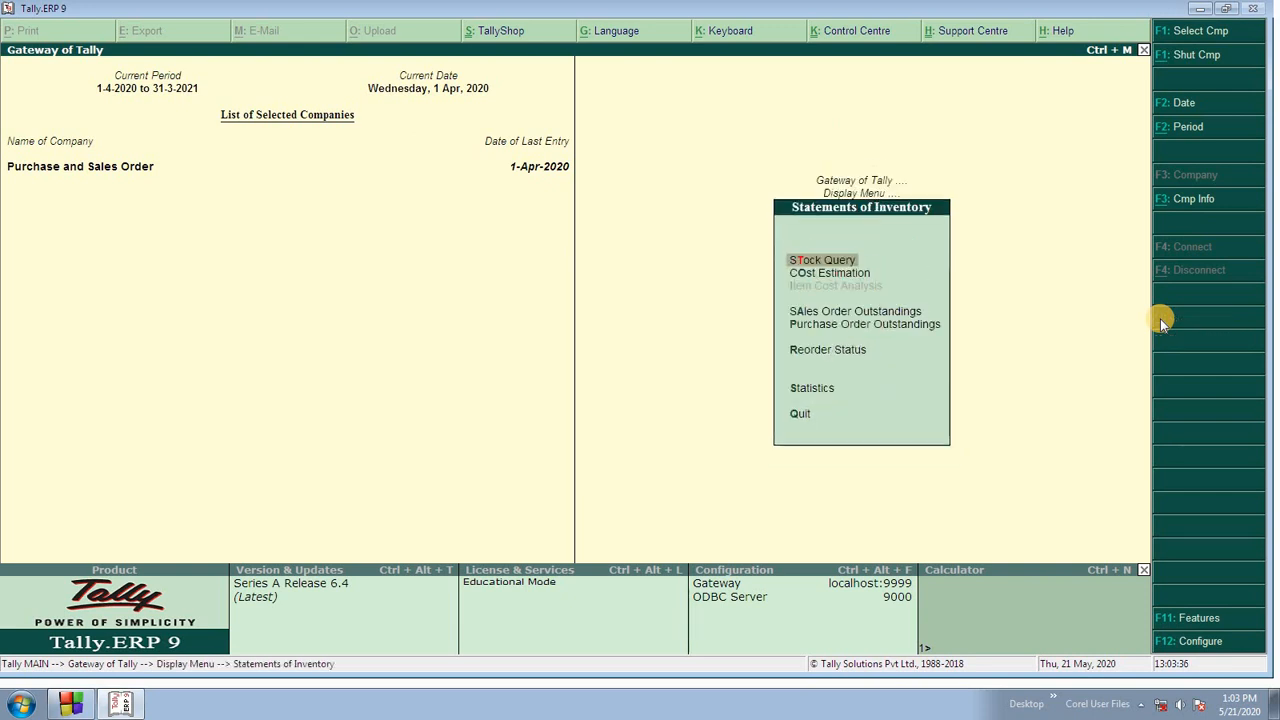
key(Down)
key(Down)
key(Down)
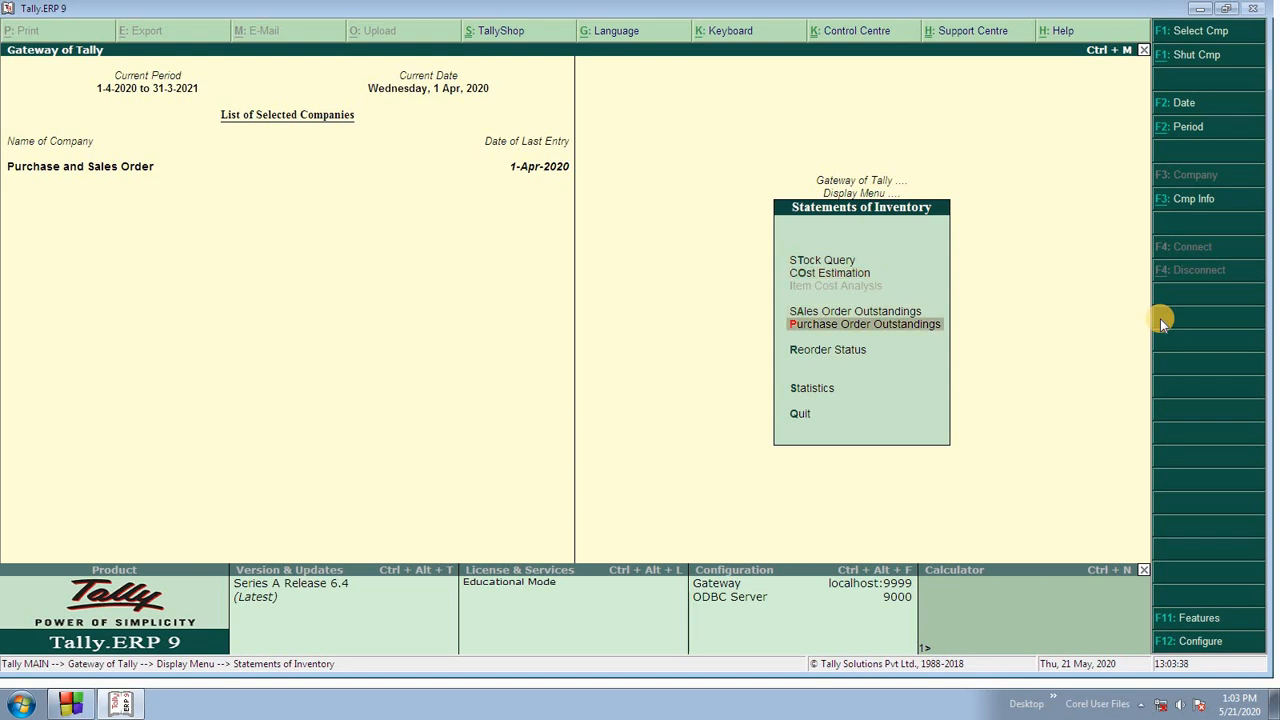
key(Return)
Step: Check the All Orders report for purchase orders still outstanding after the purchase
key(Down)
key(Down)
key(Down)
key(Down)
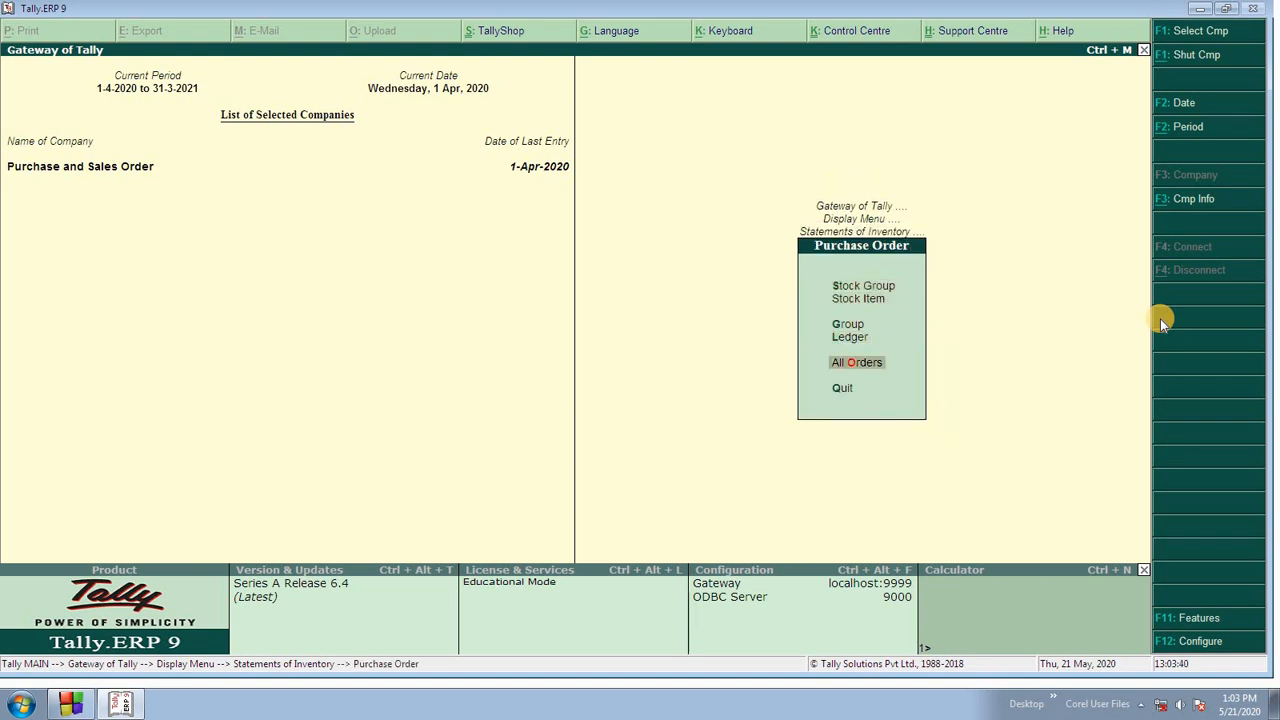
key(Return)
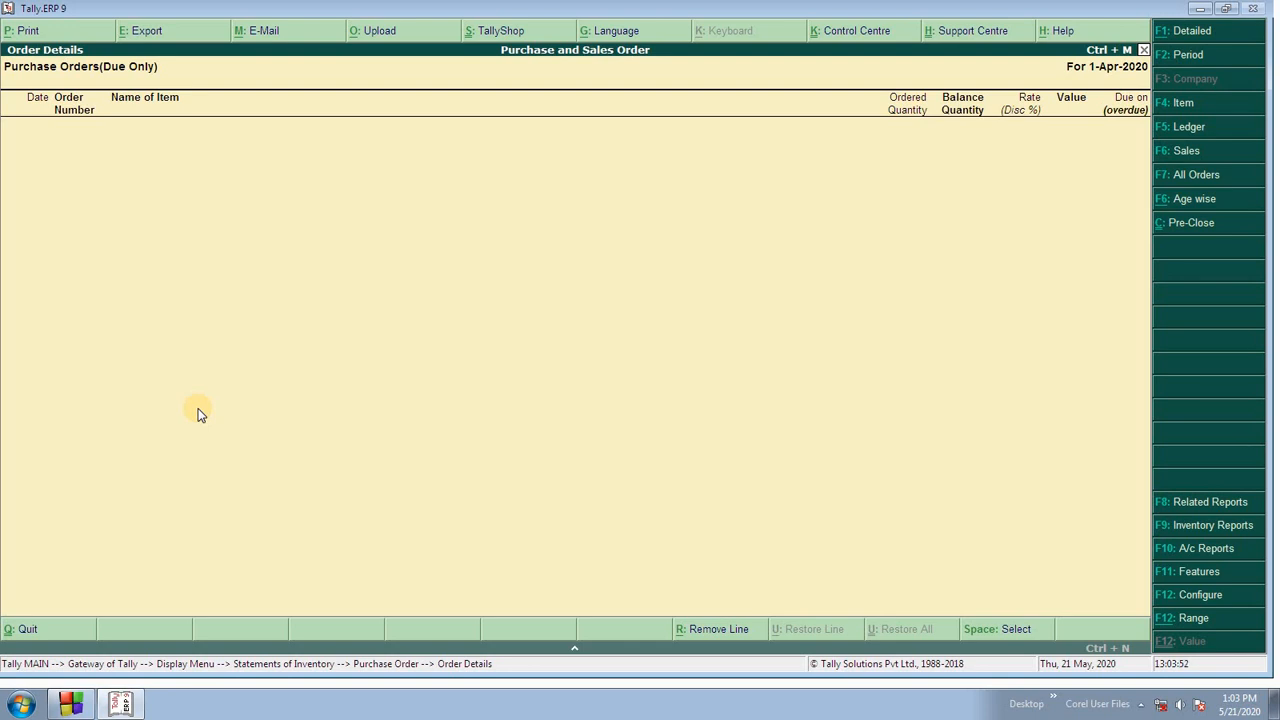
Step: Close the purchase order report and return to the transaction options of the Gateway of Tally
key(Escape)
key(Escape)
key(Escape)
key(Escape)
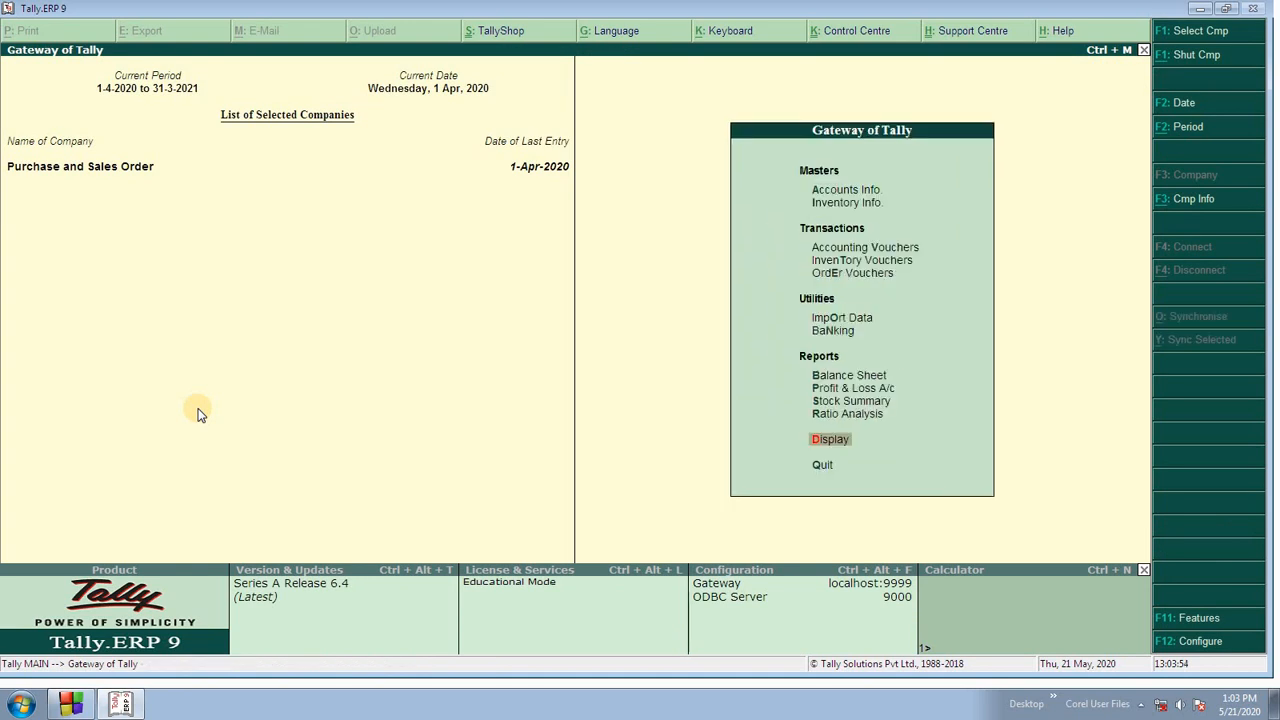
key(Up)
key(Up)
key(Up)
key(Up)
key(Up)
key(Up)
key(Up)
key(Up)
key(Up)
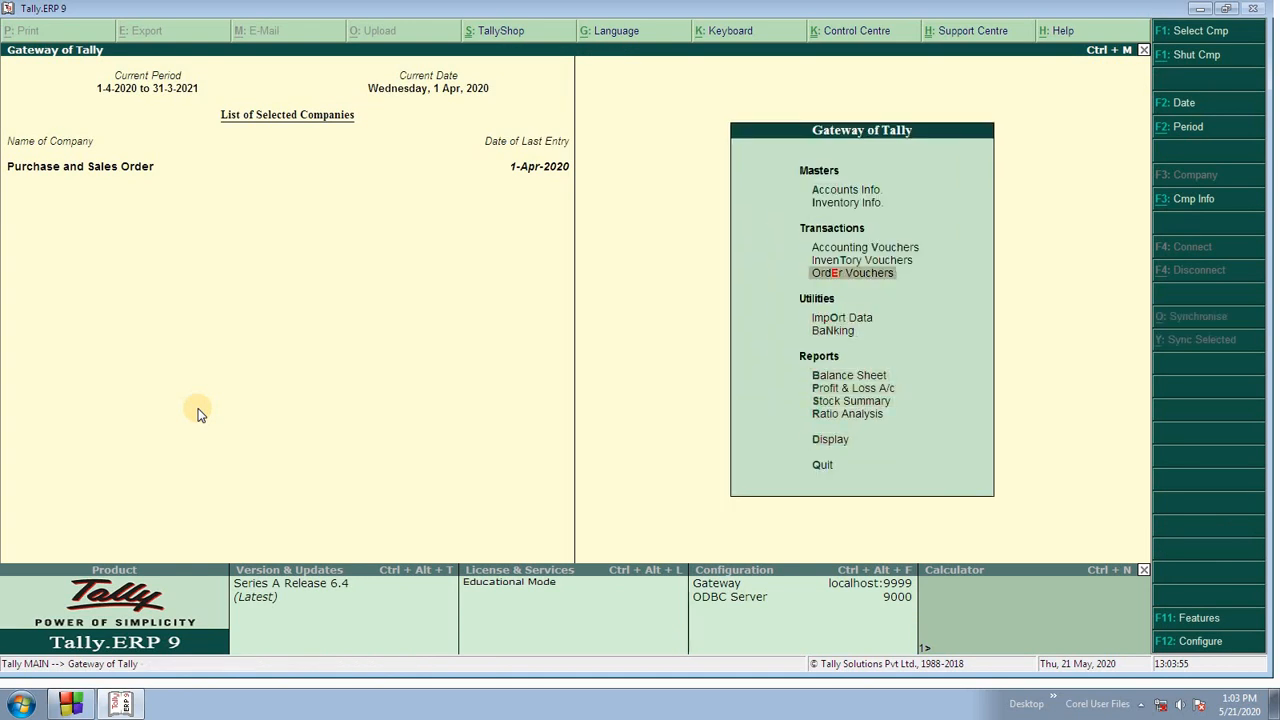
key(Return)
key(Escape)
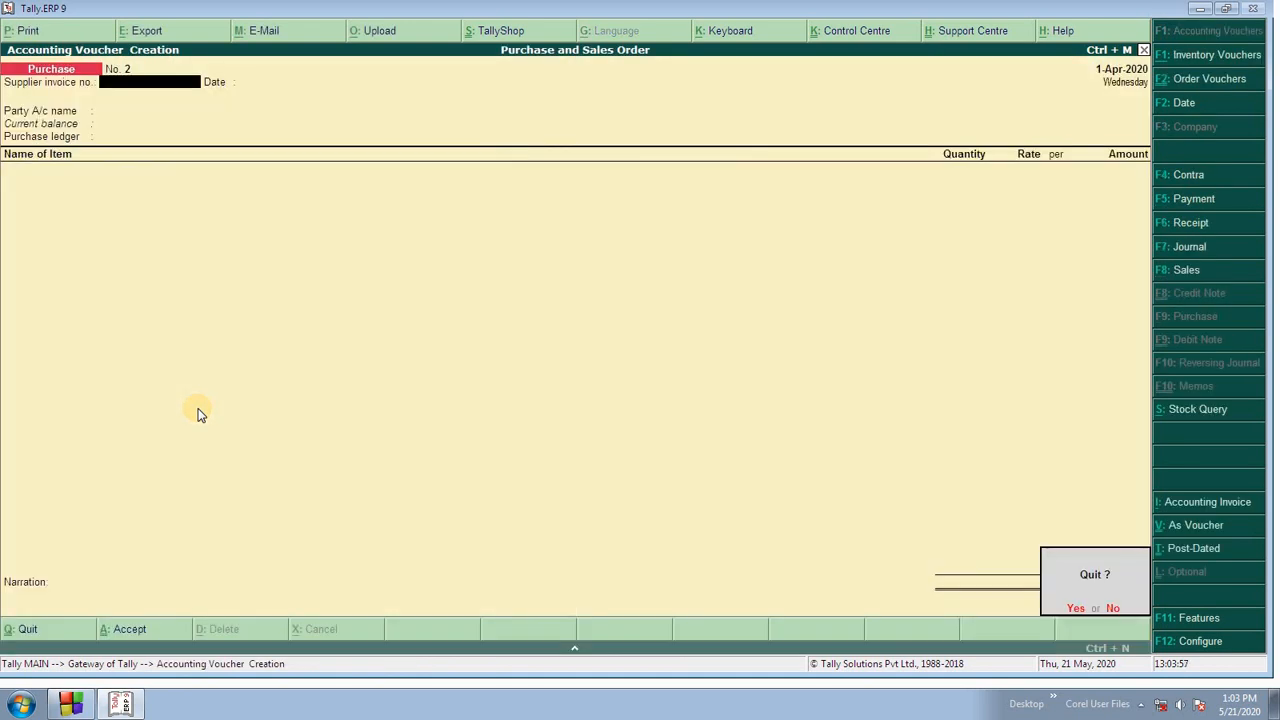
key(Return)
Step: Open Order Vouchers with a new Sales Order voucher
key(Down)
key(Down)
key(Return)
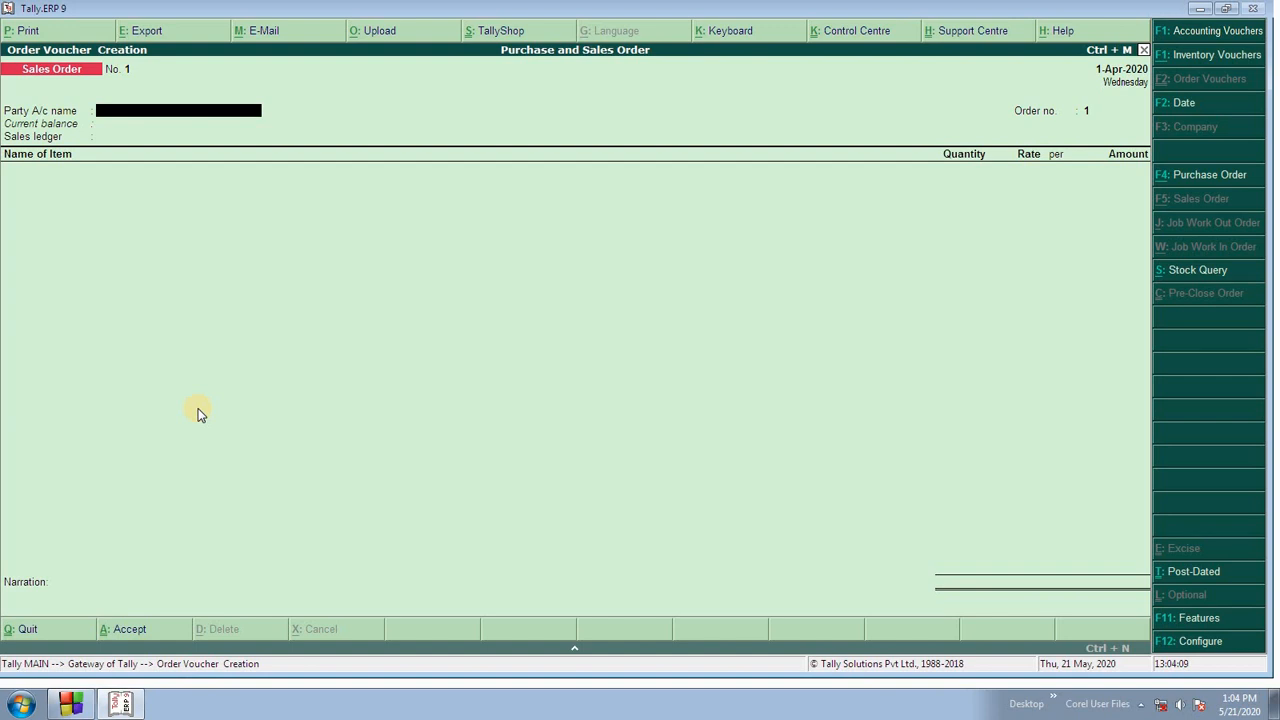
Step: Create a ledger with the customer's name under Sundry Debtors from the sales order's party field
key(alt+c)
text(Rinku)
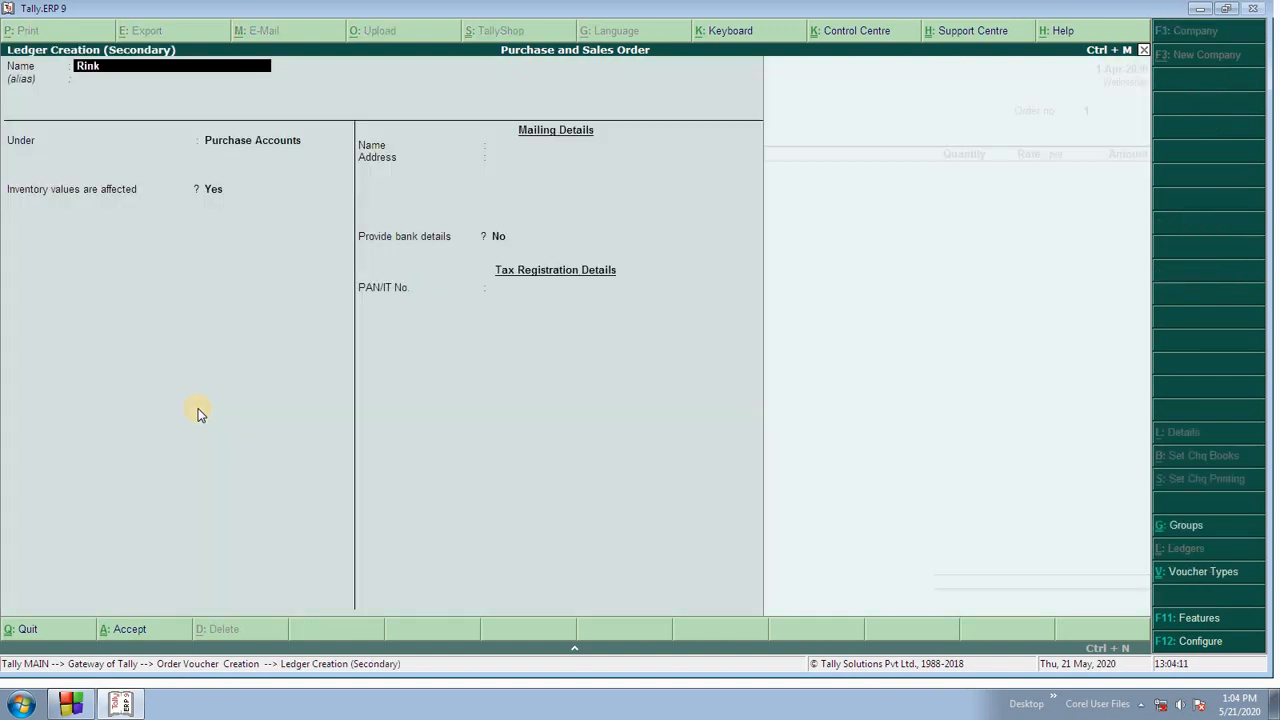
key(Return)
key(Return)
text(S)
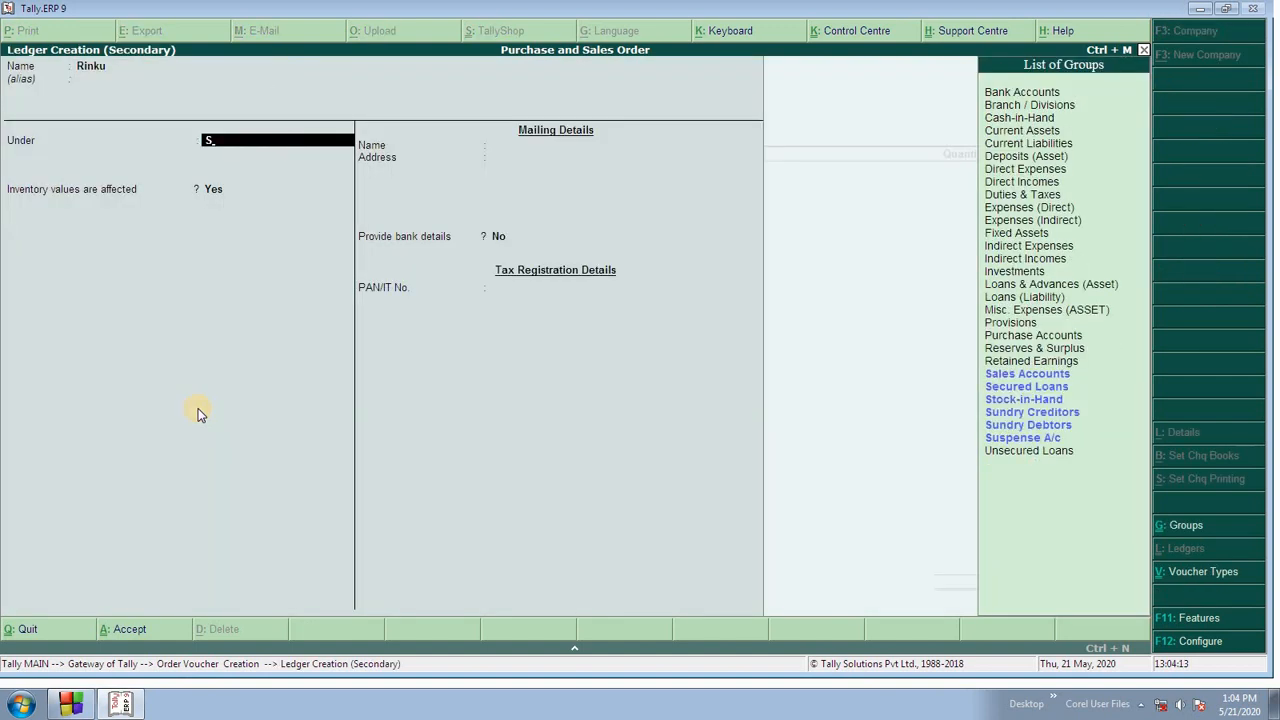
key(Up)
key(Up)
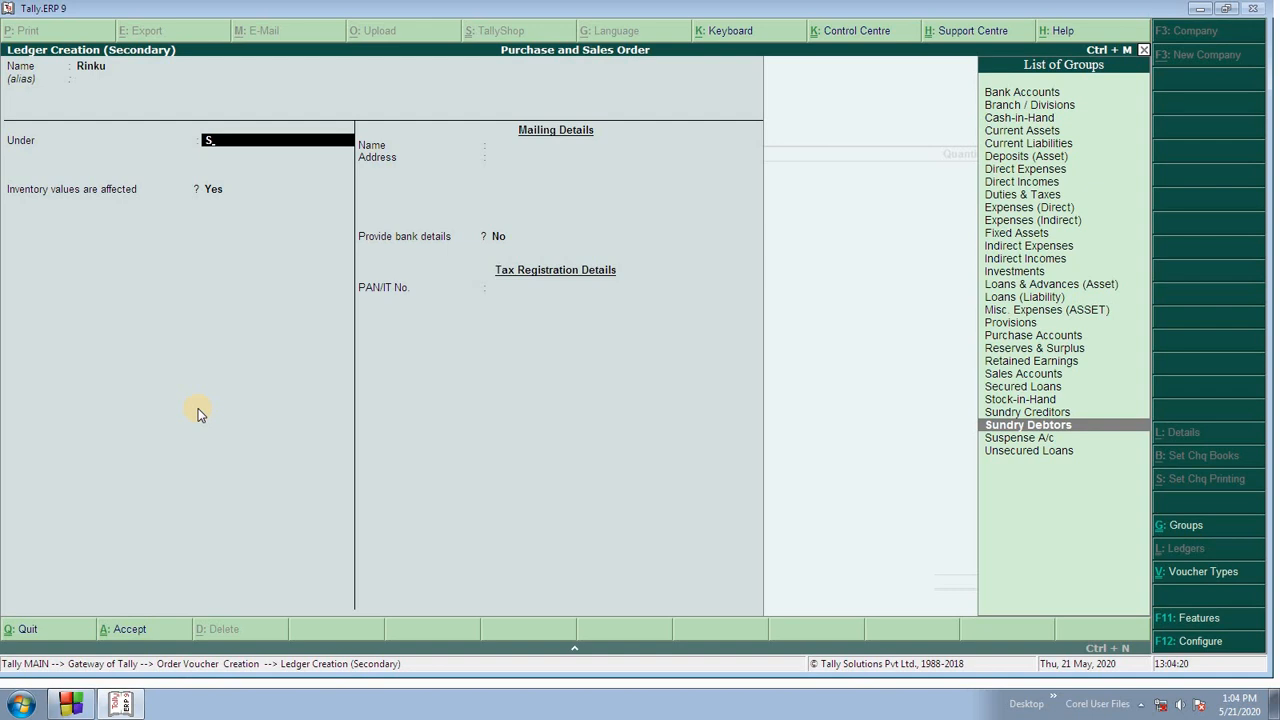
key(Return)
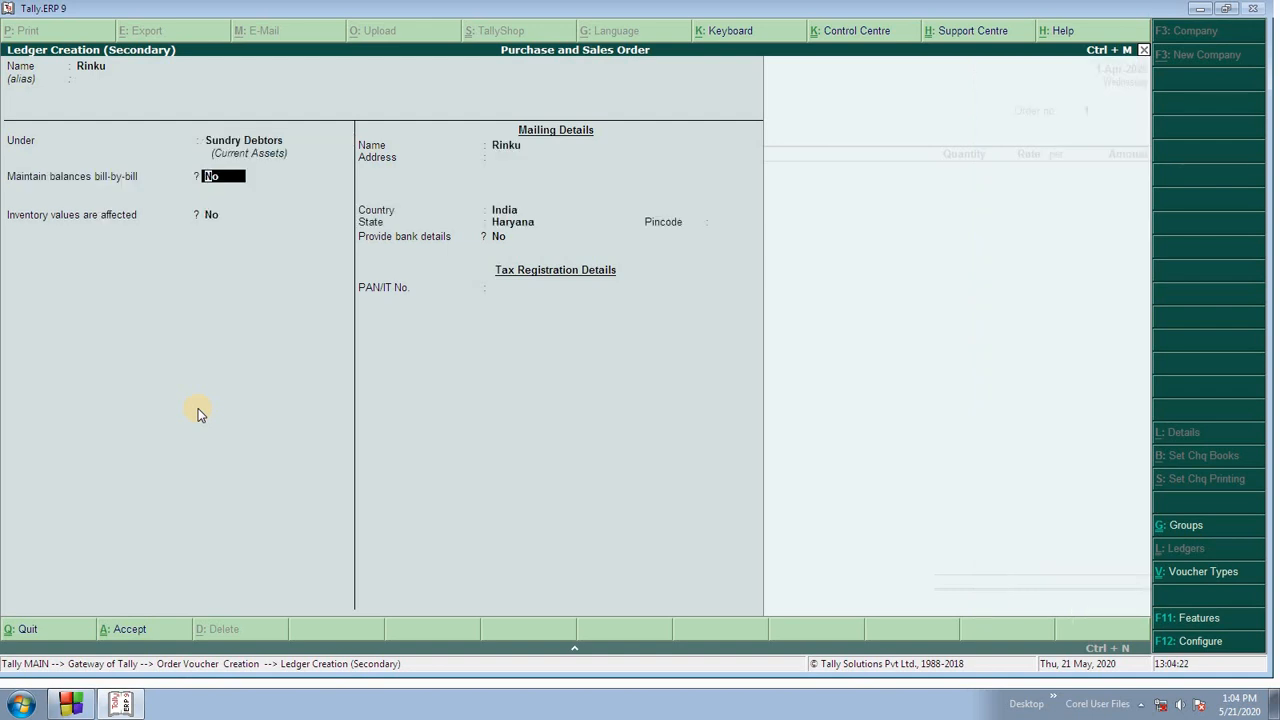
Step: Turn on bill-by-bill balances for the customer ledger and save it with the default mailing details
text(ye)
key(Return)
key(Return)
key(Return)
key(Return)
key(Return)
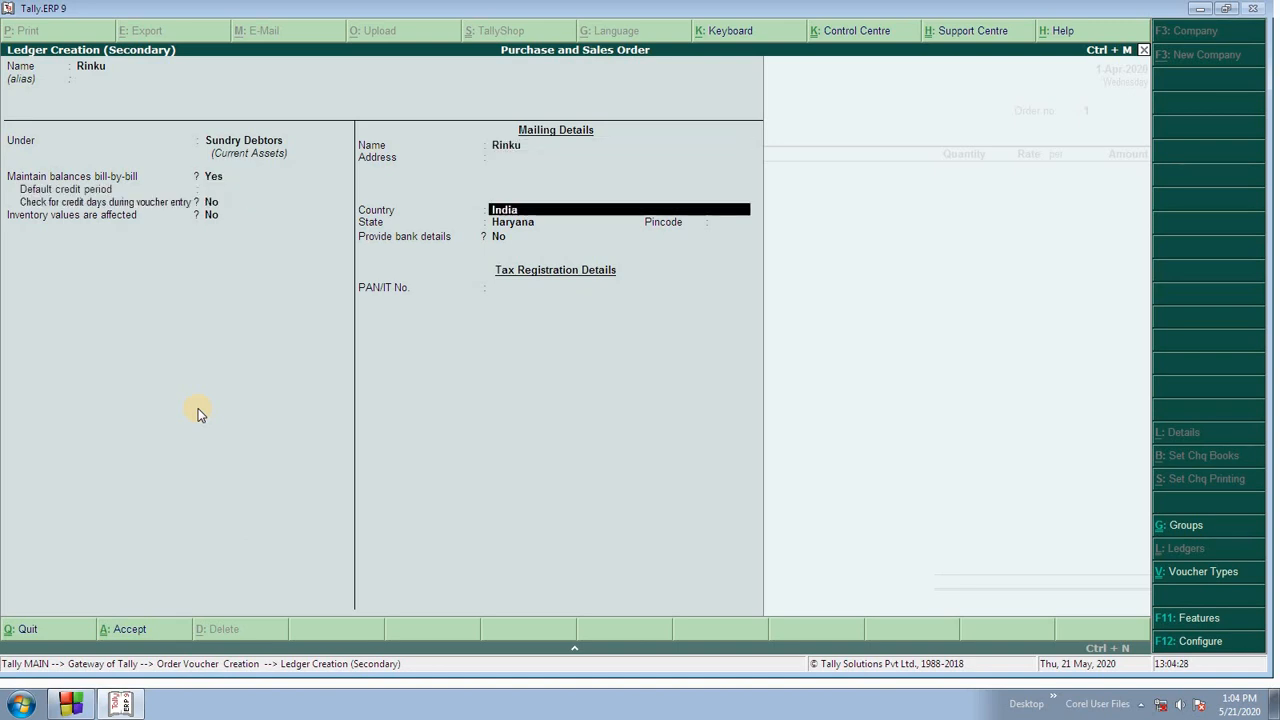
key(Return)
key(Return)
key(Return)
key(Return)
key(Return)
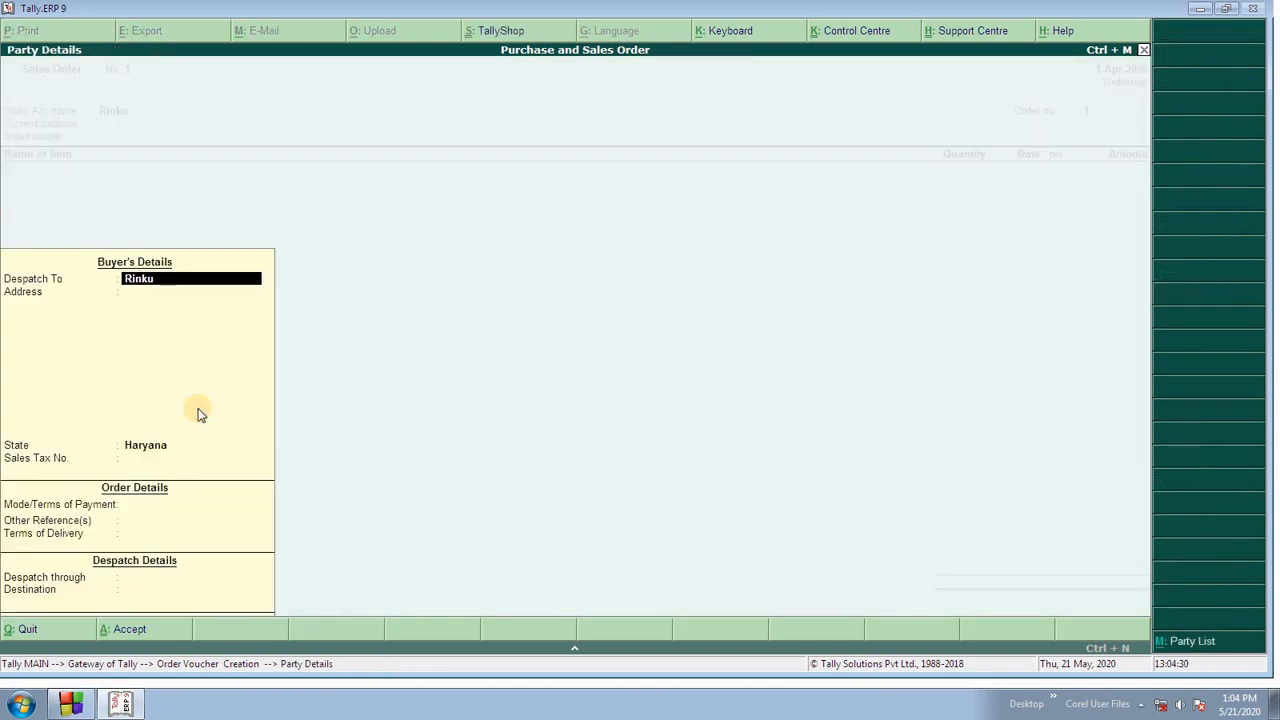
Step: Accept the default buyer's, order and despatch details and keep order number 1 for the sales order
key(Return)
key(Return)
key(Return)
key(Return)
key(Return)
key(Return)
key(Return)
key(Return)
key(Return)
key(Return)
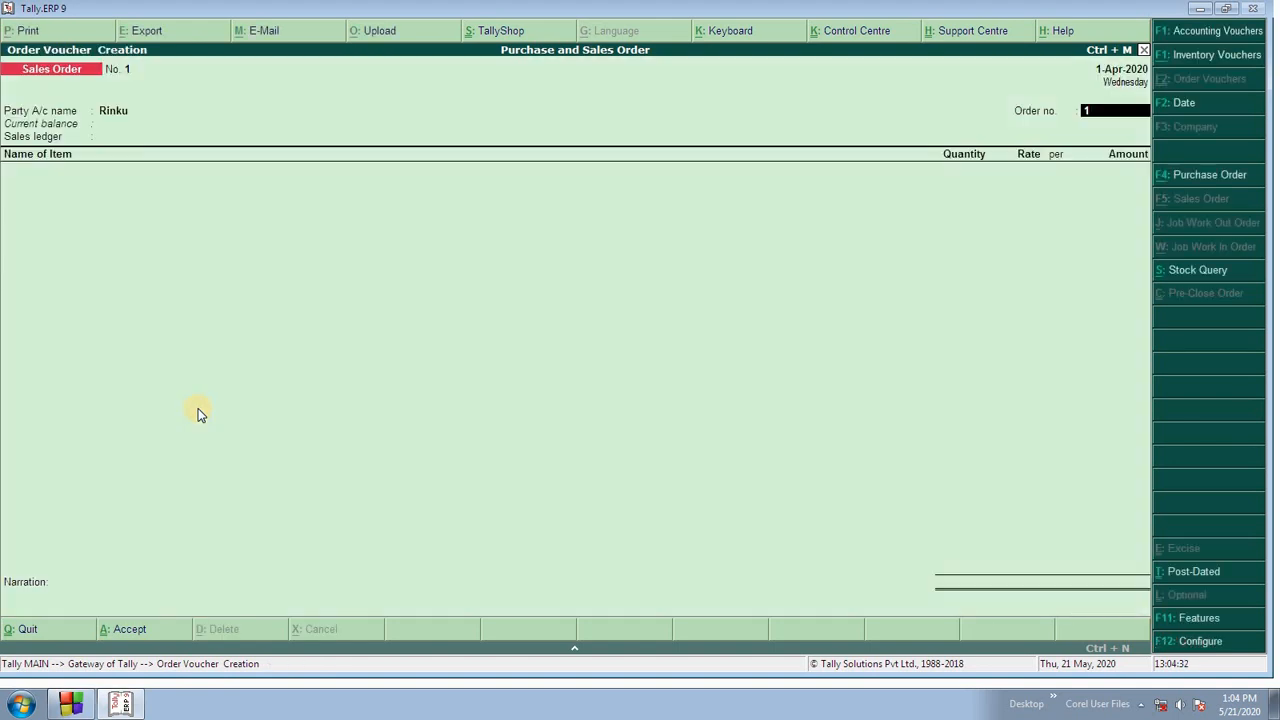
key(Return)
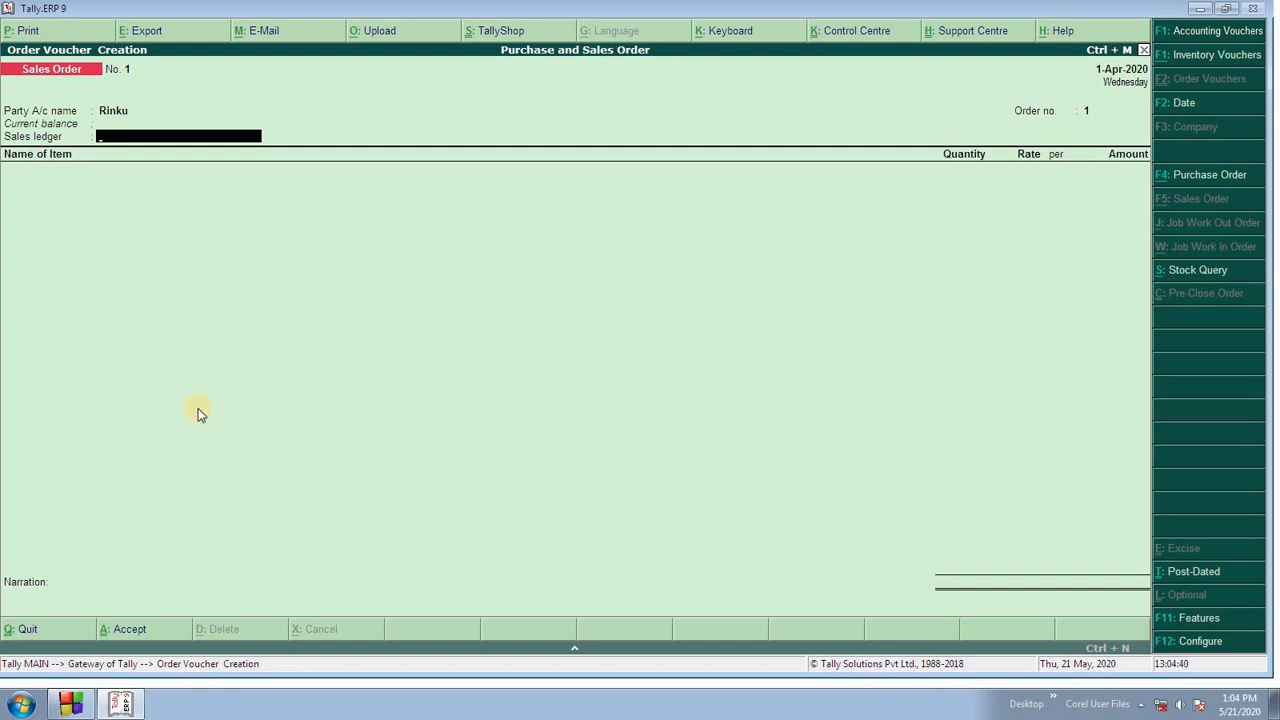
Step: Create a ledger named Sales under Sales Accounts and use it as the order's sales ledger
key(alt+c)
text(Sales)
key(Return)
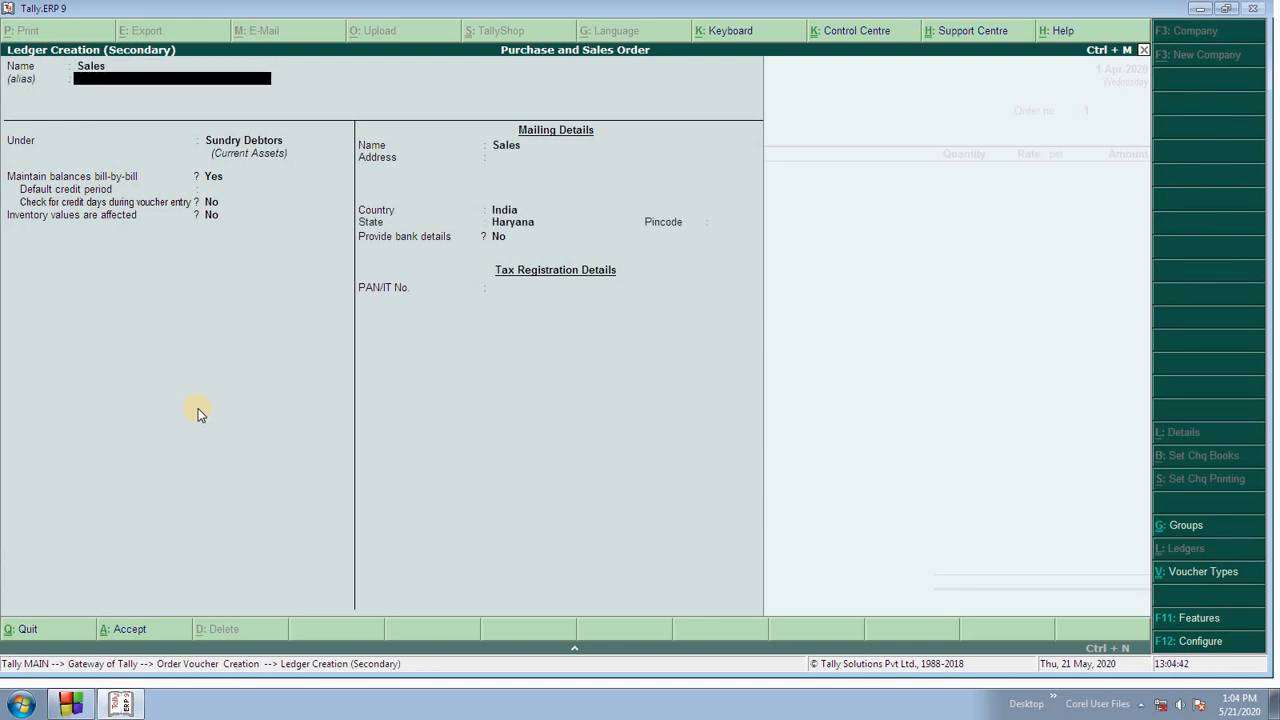
key(Return)
text(Sa)
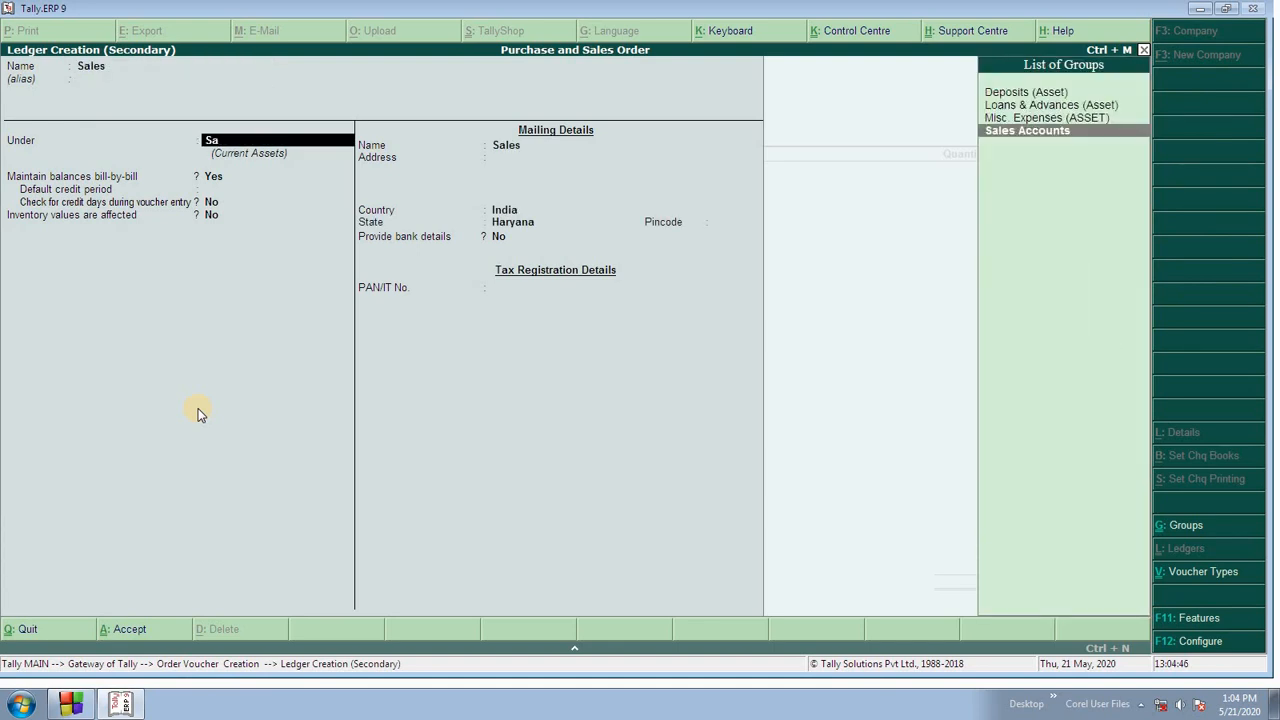
key(Return)
key(Return)
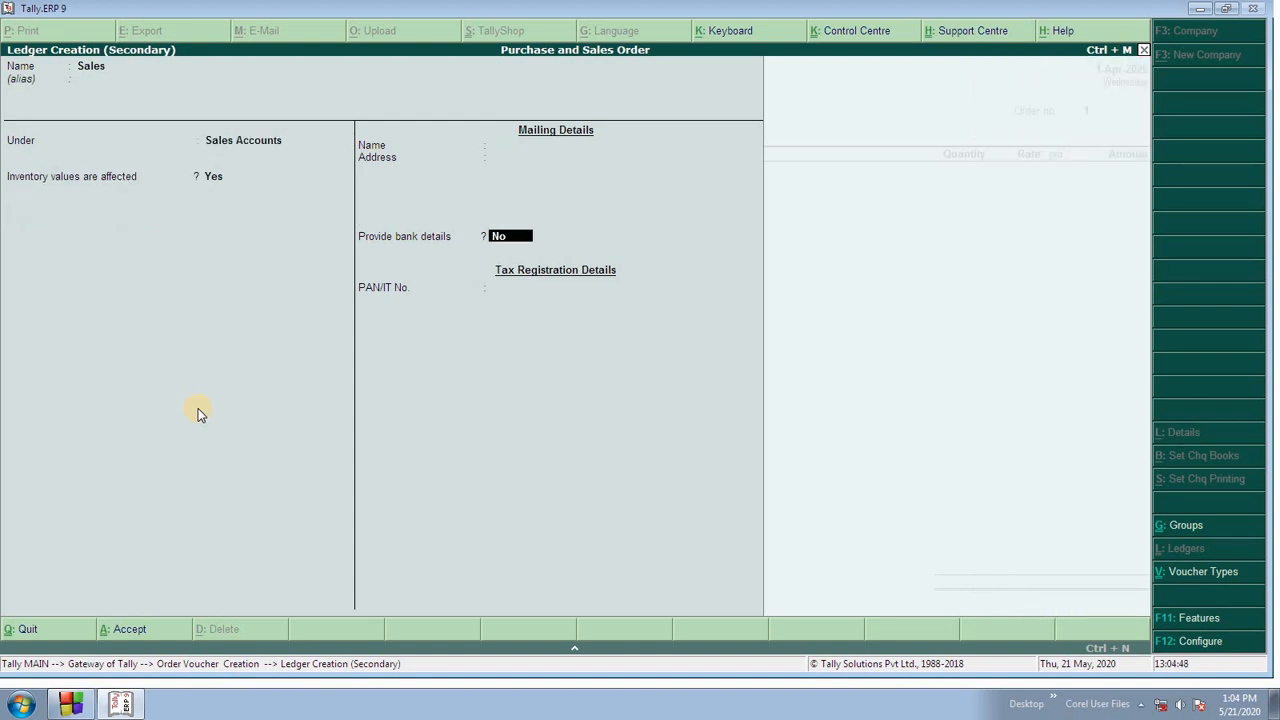
key(Return)
key(Return)
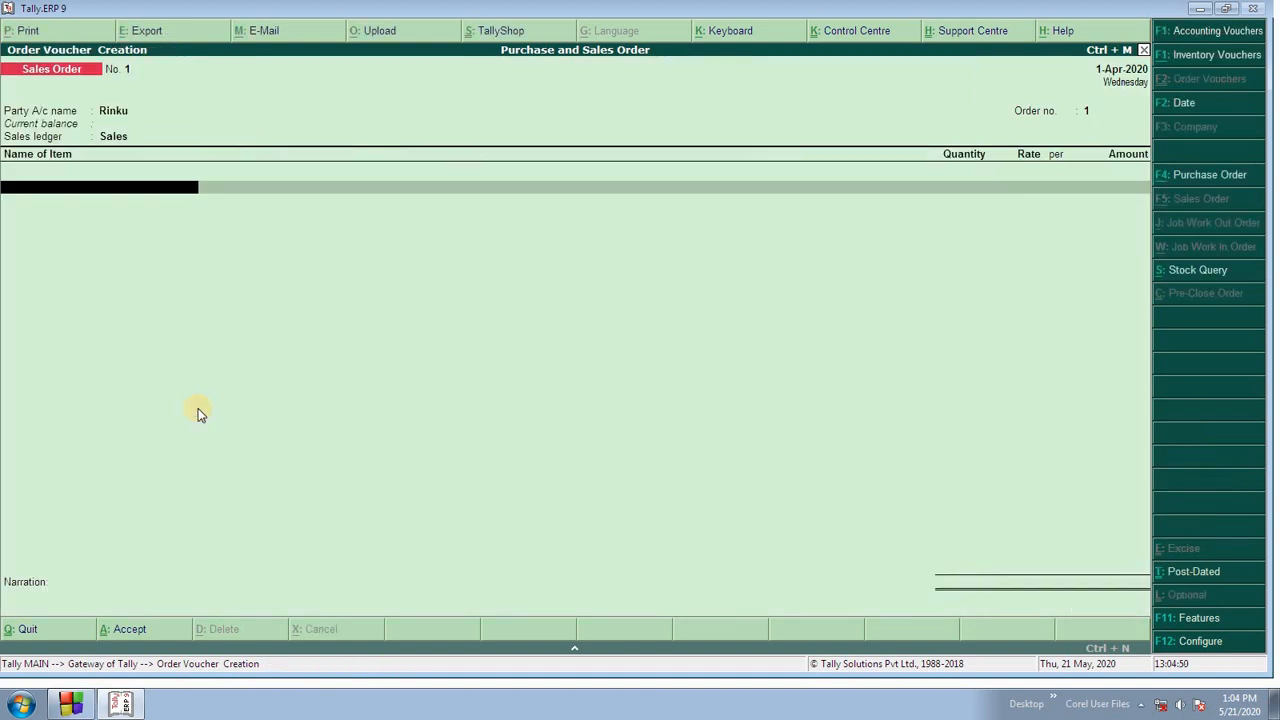
Step: Discard the unfinished sales order and return to the Gateway of Tally
text(S)
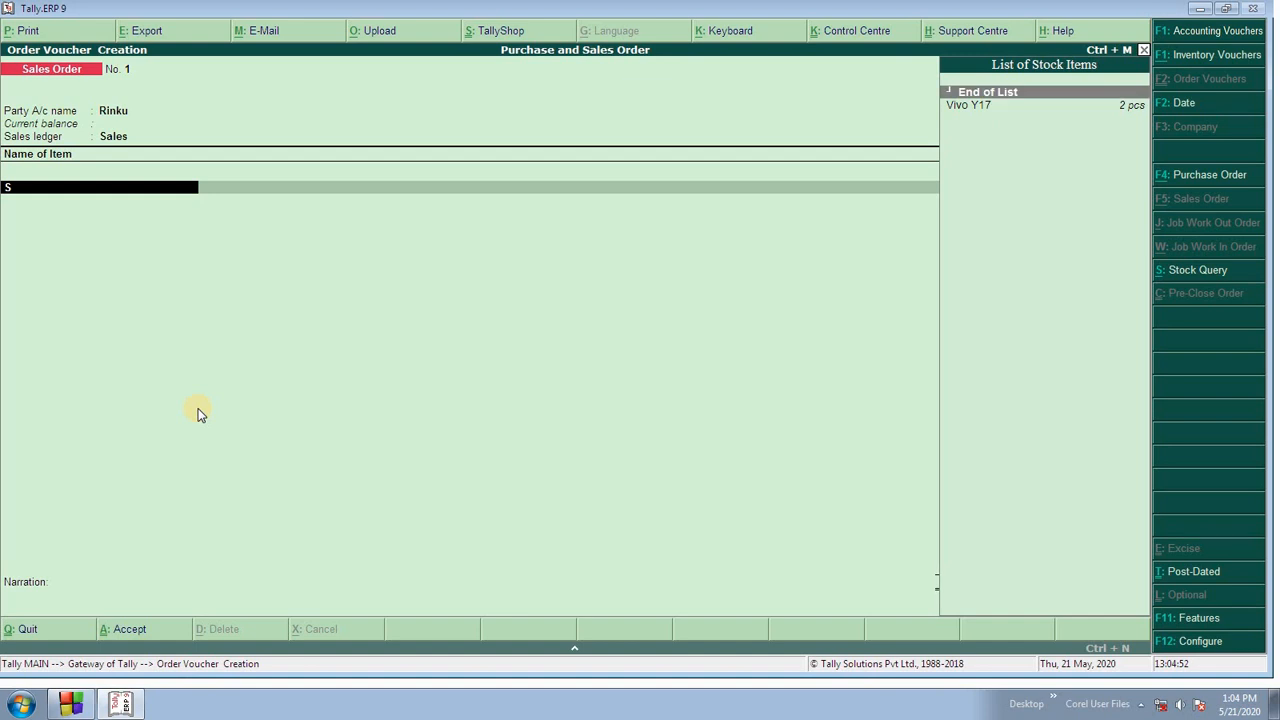
key(Down)
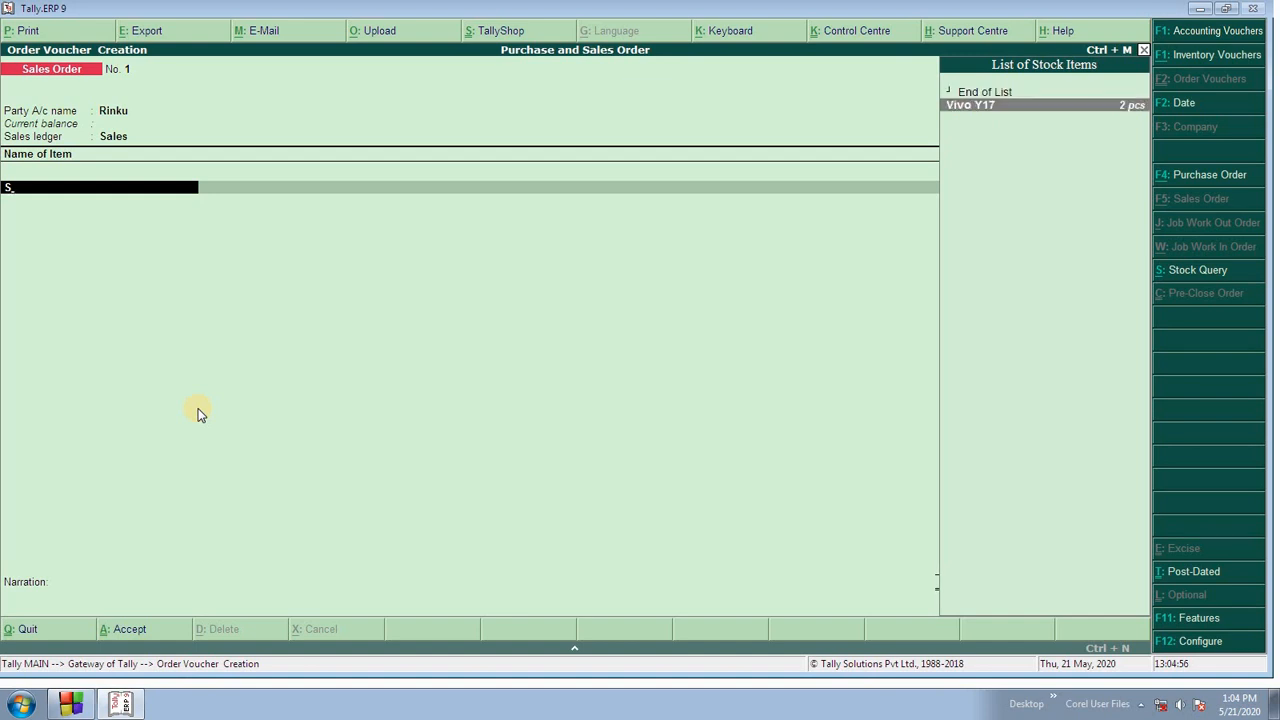
key(Escape)
key(Escape)
key(y)
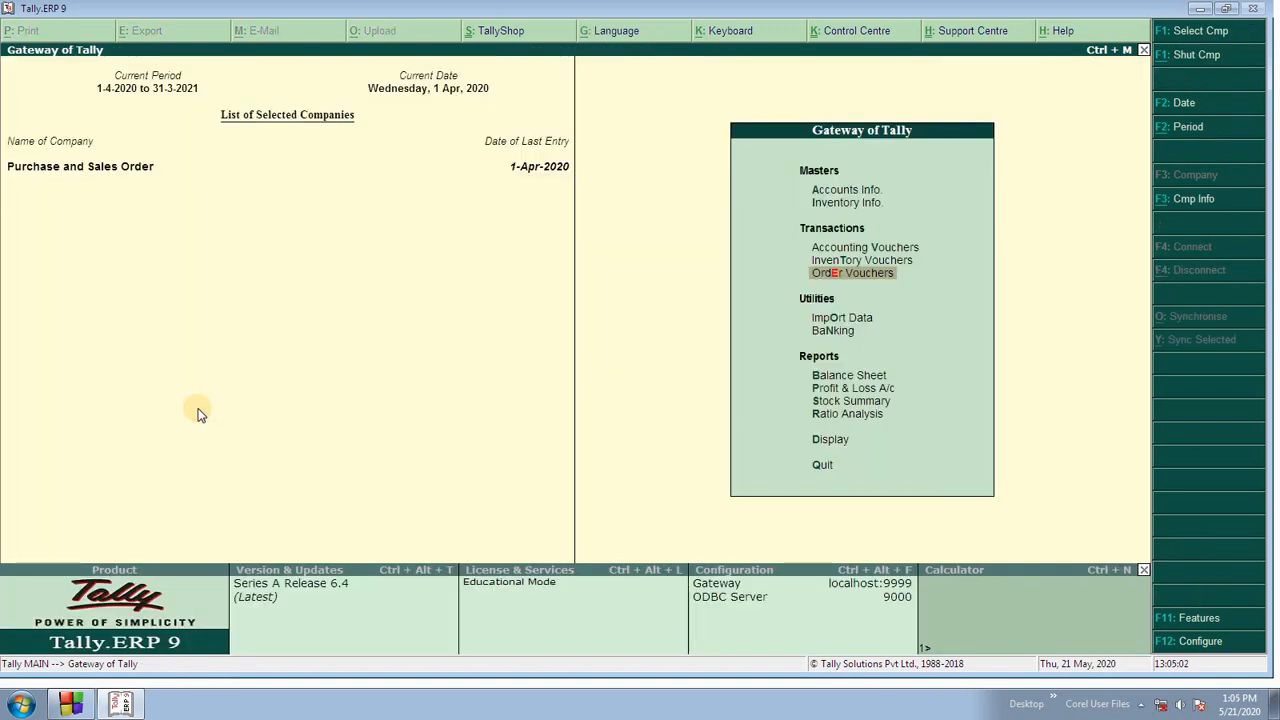
Step: Delete purchase voucher no. 1 for Vivo Y17 and return to a blank Sales Order voucher
key(Return)
key(Page_Up)
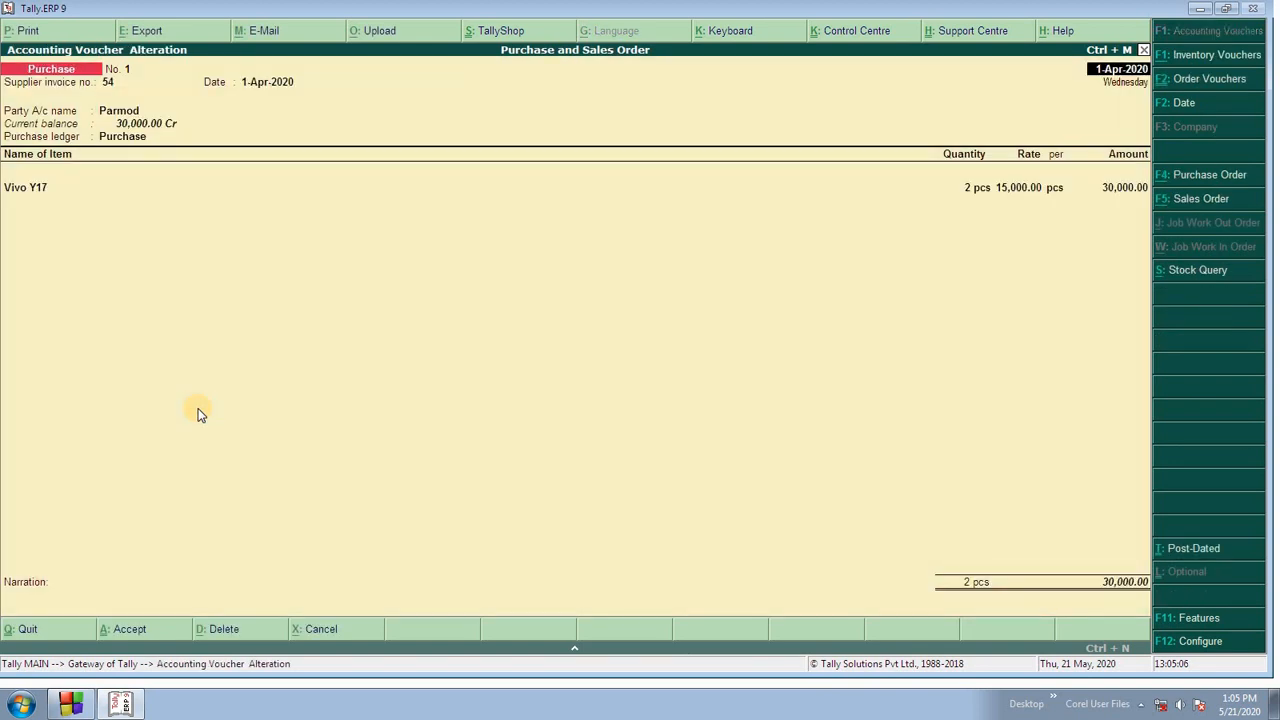
key(alt+p)
key(Return)
key(Return)
key(alt+d)
key(Return)
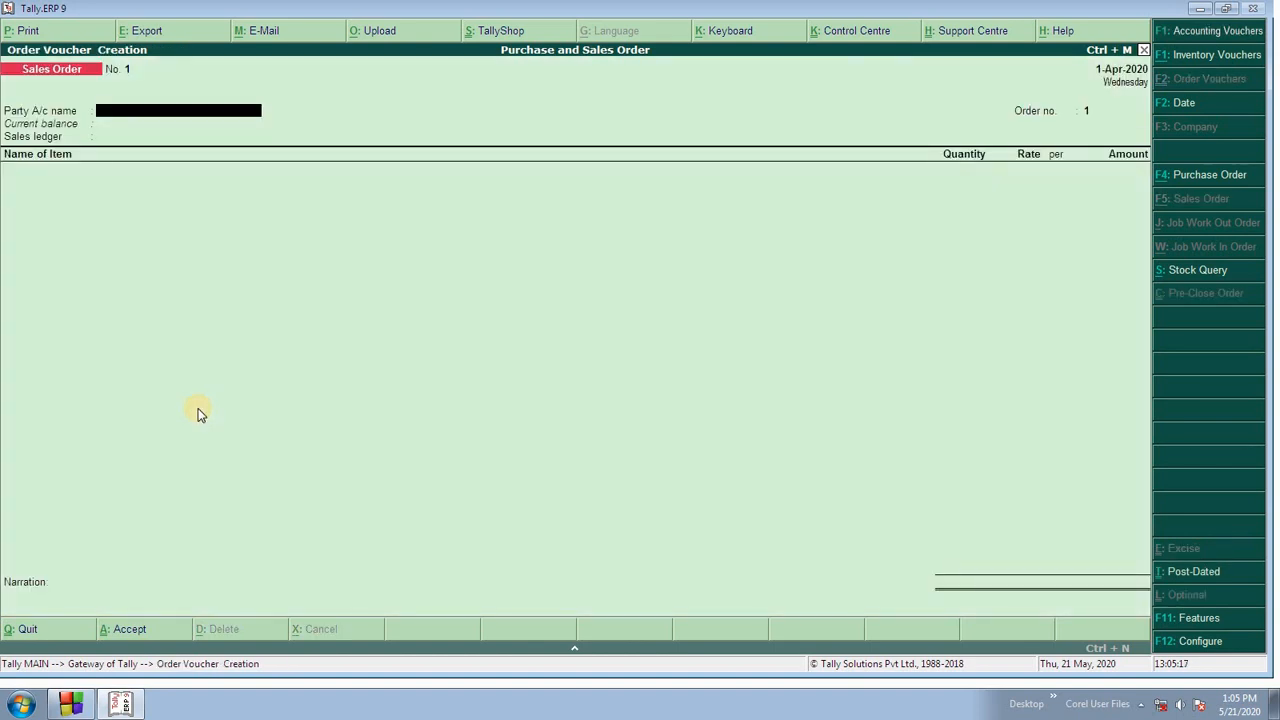
Step: Fill the sales order header with the customer as party, default buyer's details, order number 1 and the Sales ledger
text(R)
key(Return)
key(Return)
key(Return)
key(Return)
key(Return)
key(Return)
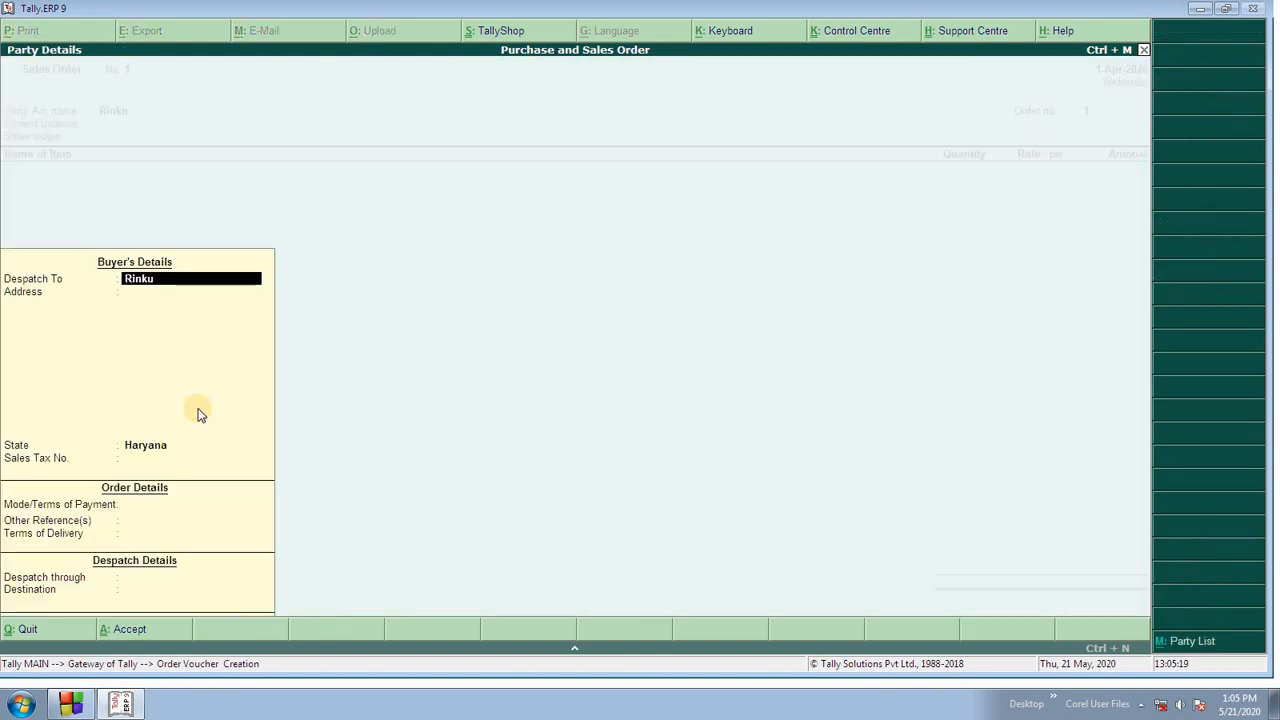
key(Return)
key(Return)
key(Return)
key(Return)
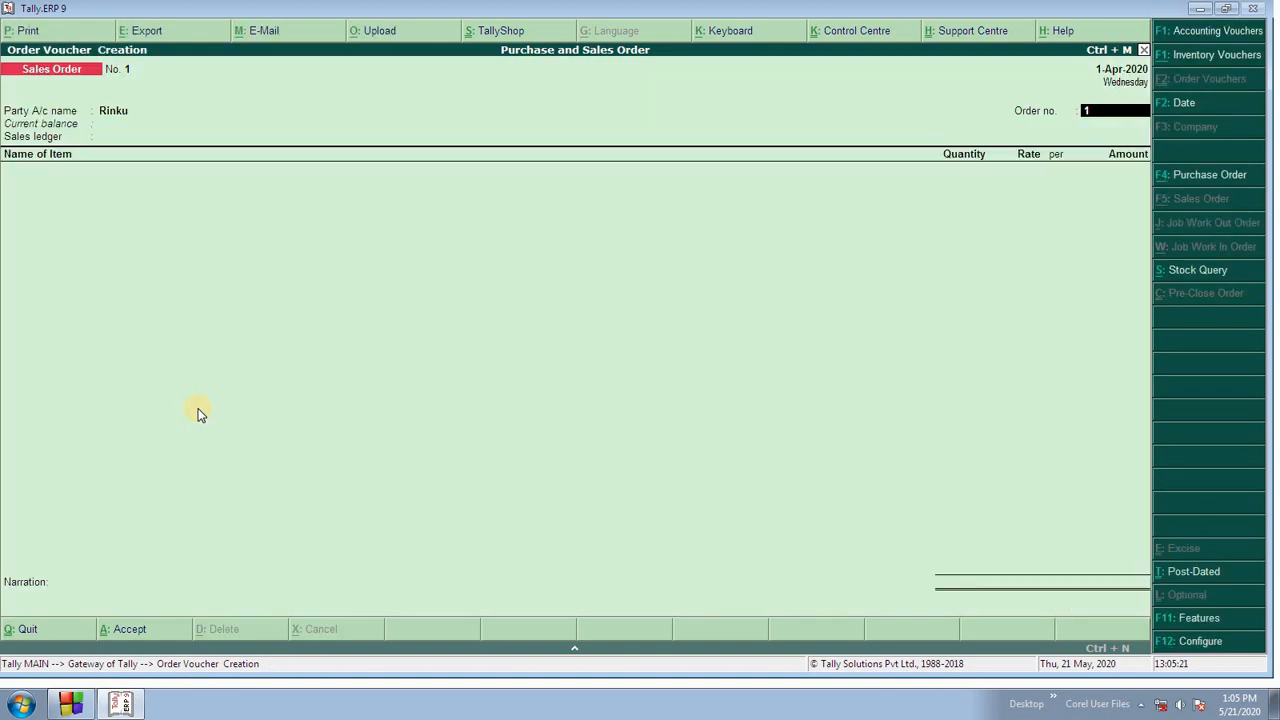
key(Return)
key(Return)
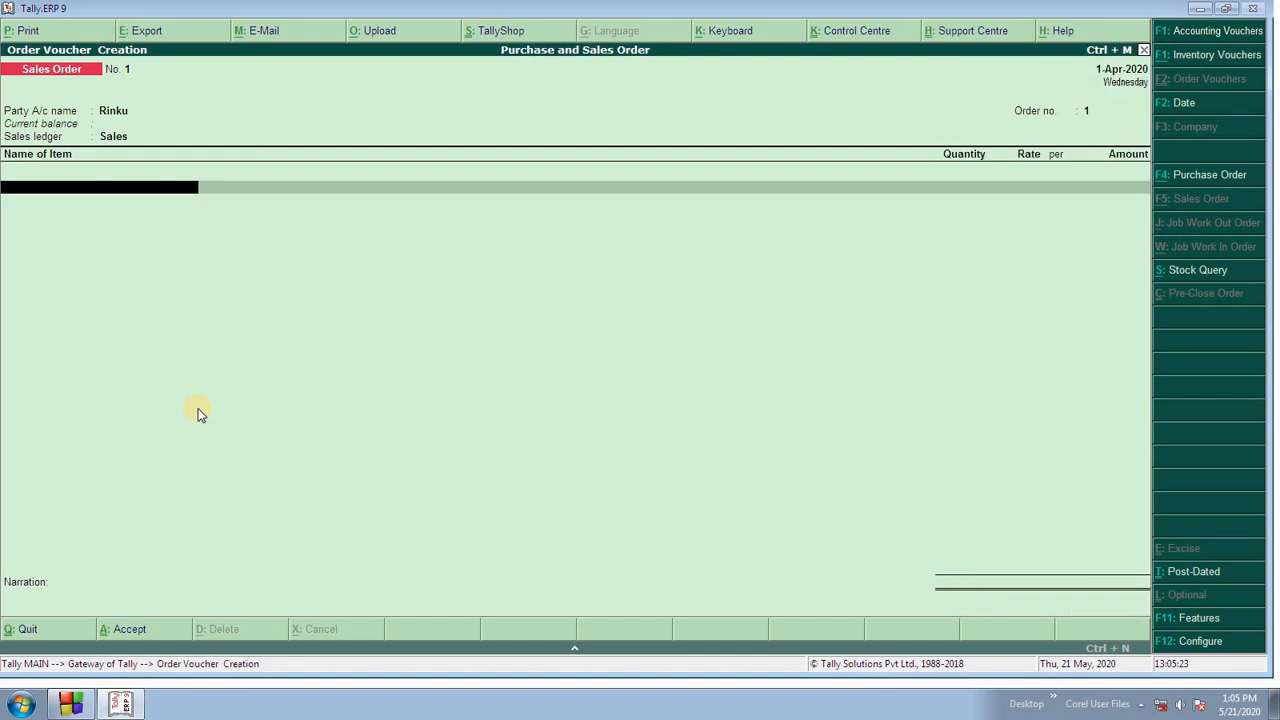
Step: Add 2 pcs of Vivo Y17 at a rate of 15,000 per piece to the sales order, due on 1-Apr-2020
text(T)
key(BackSpace)
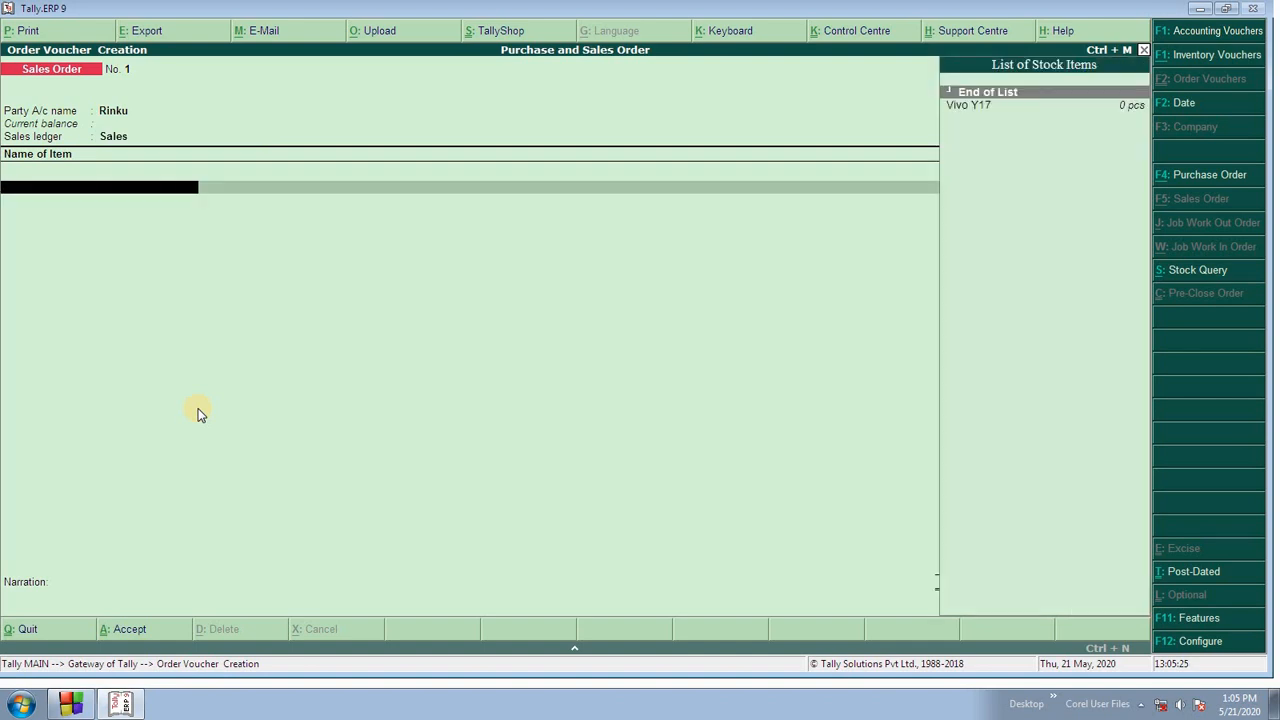
text(S)
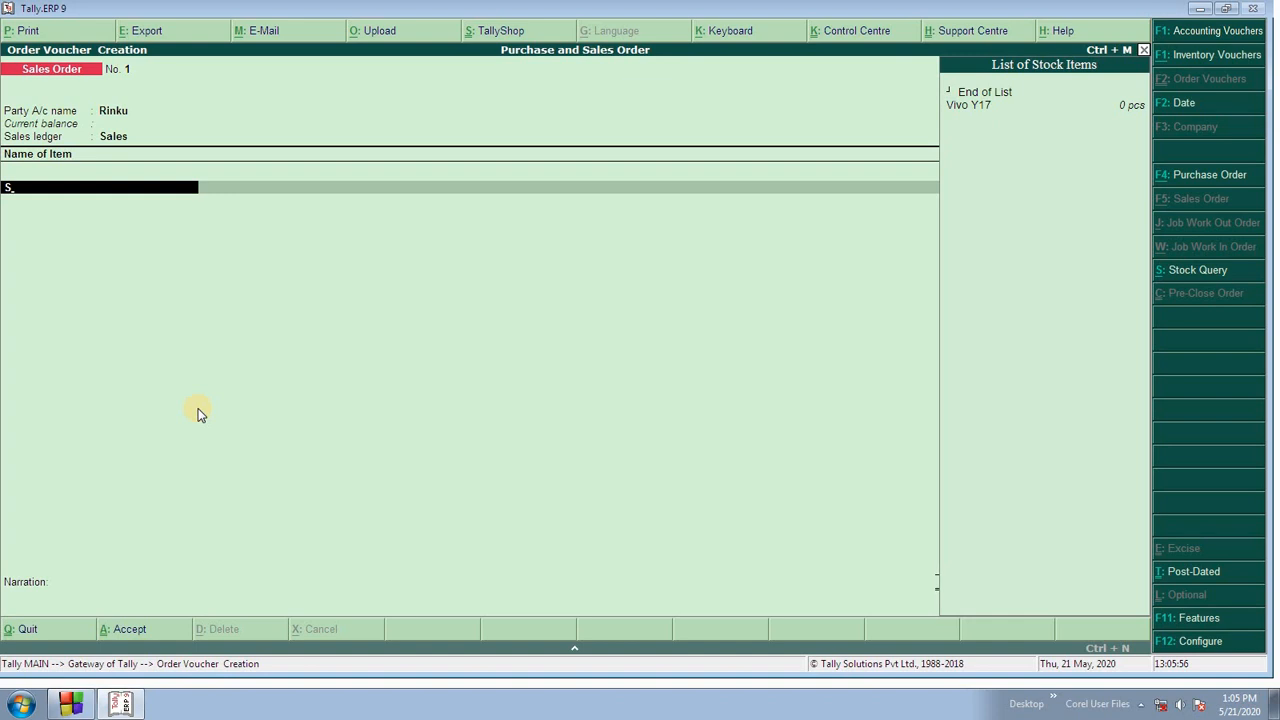
key(Down)
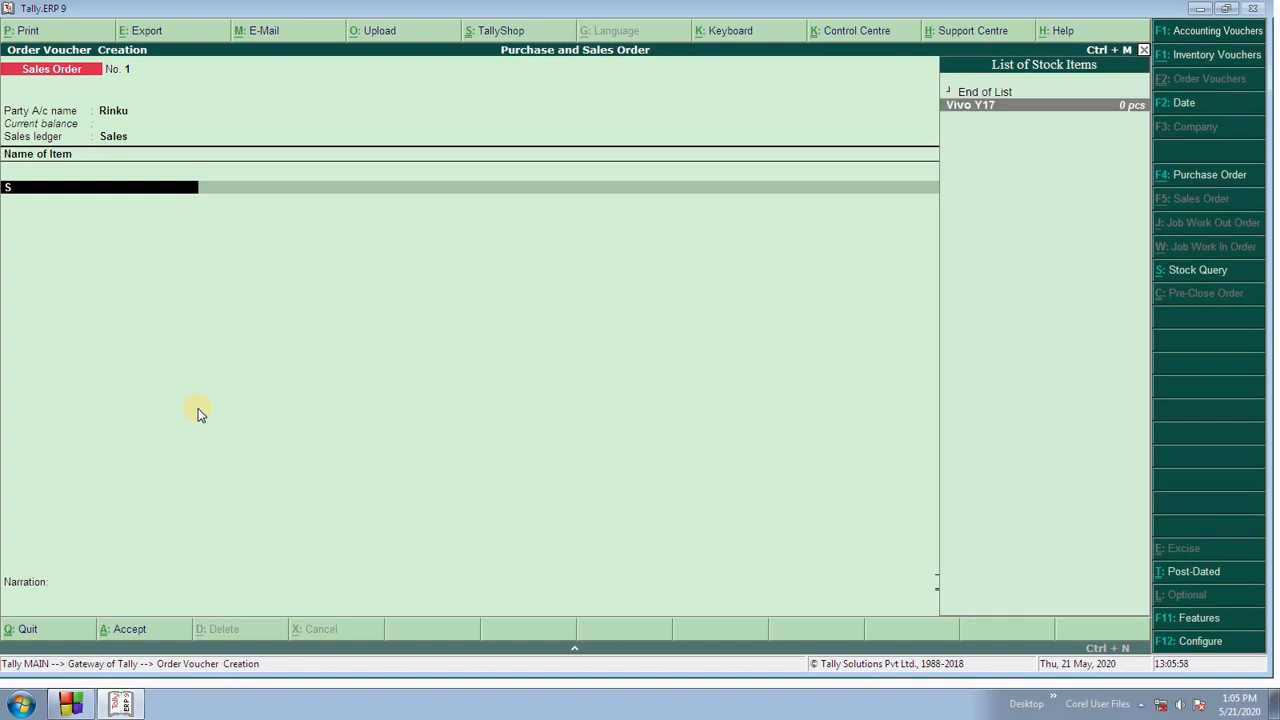
key(Return)
text(2)
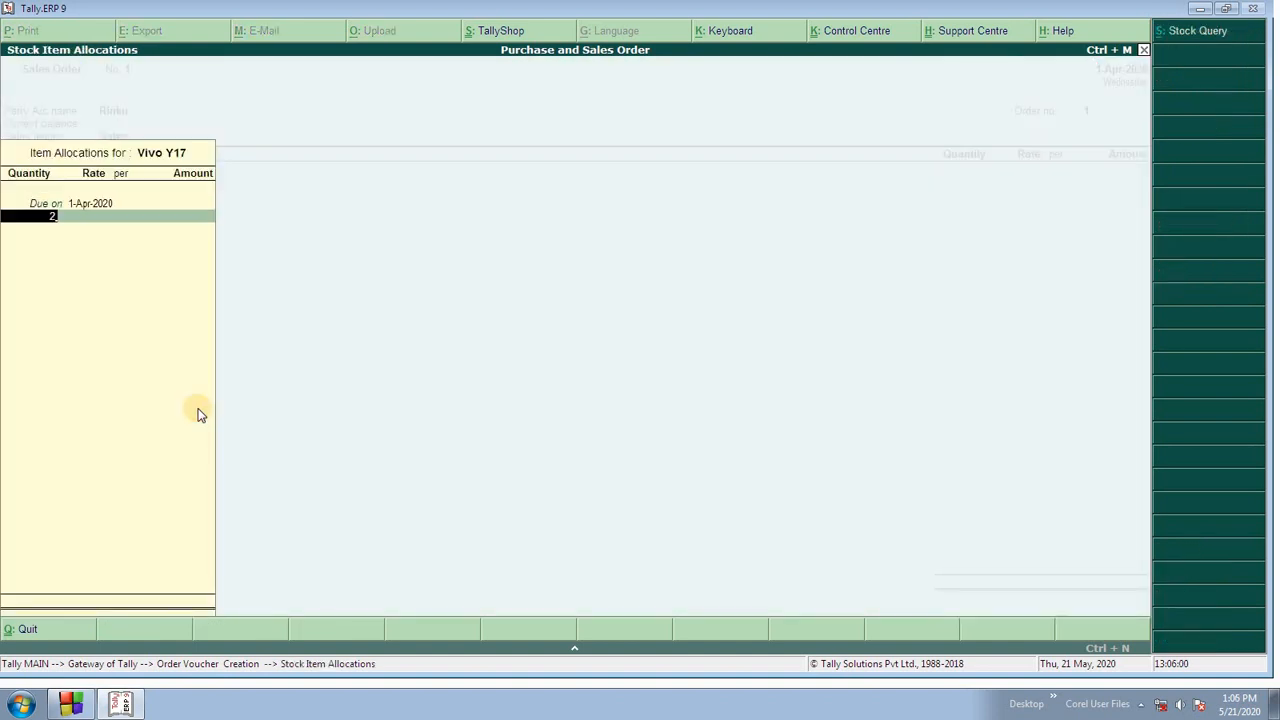
key(Return)
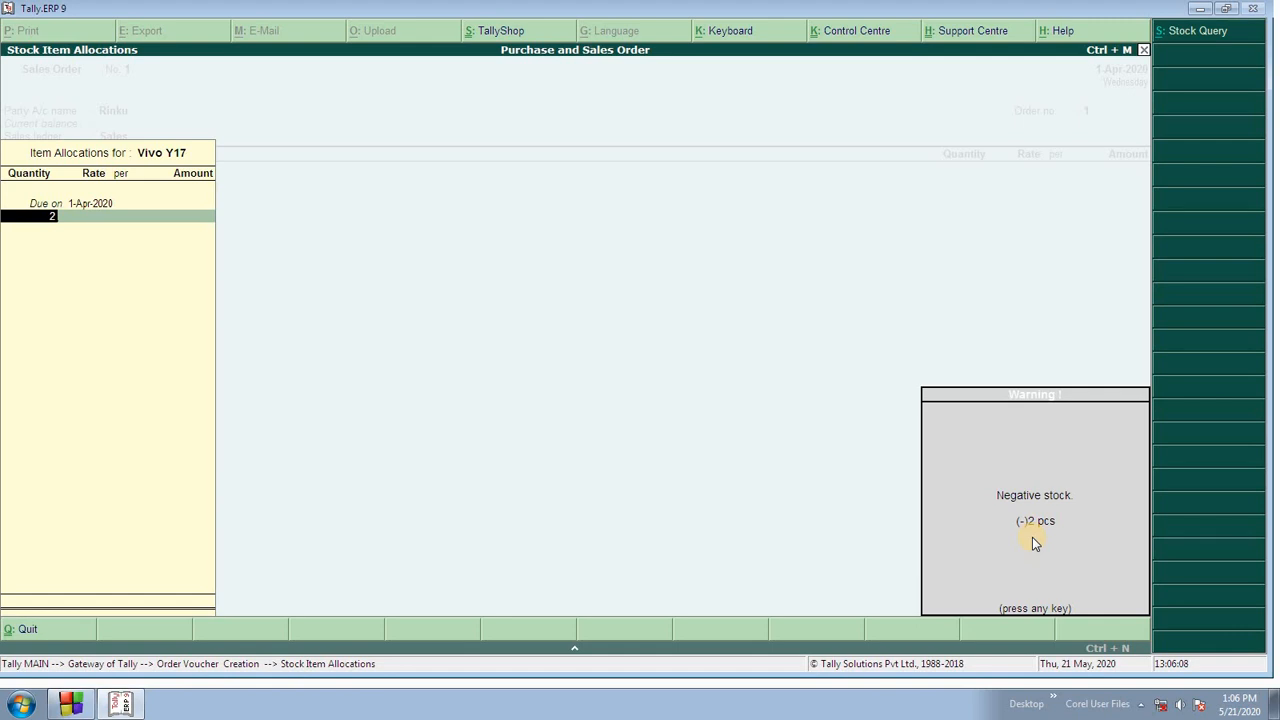
key(Return)
text(15000)
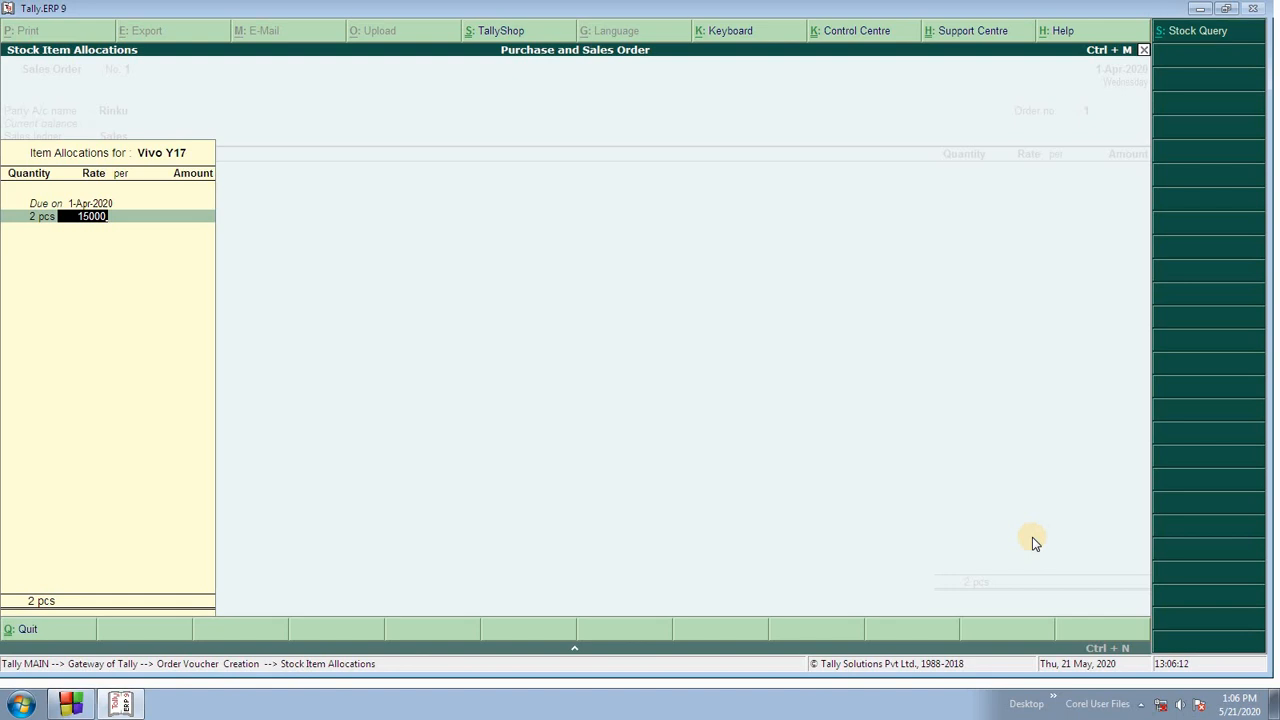
key(Return)
key(Return)
key(Return)
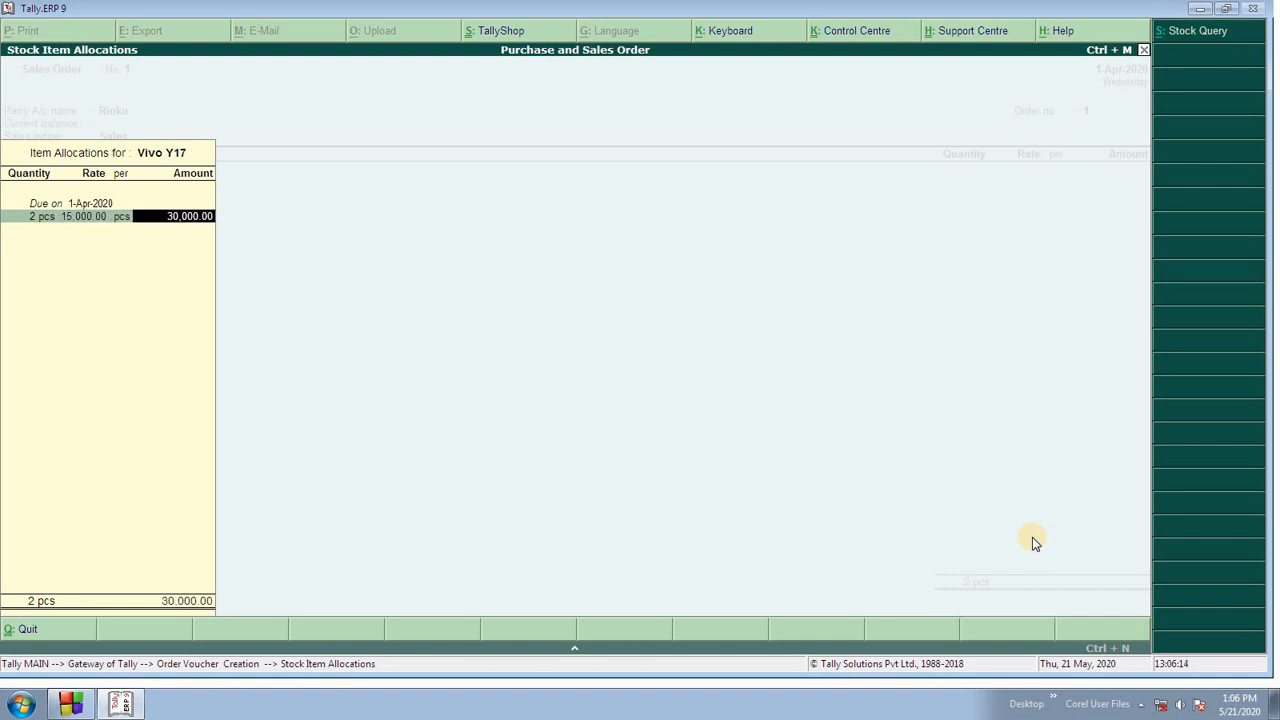
Step: Enter a second due date of 7 days in the Vivo Y17 allocation, leaving its quantity blank
text(7)
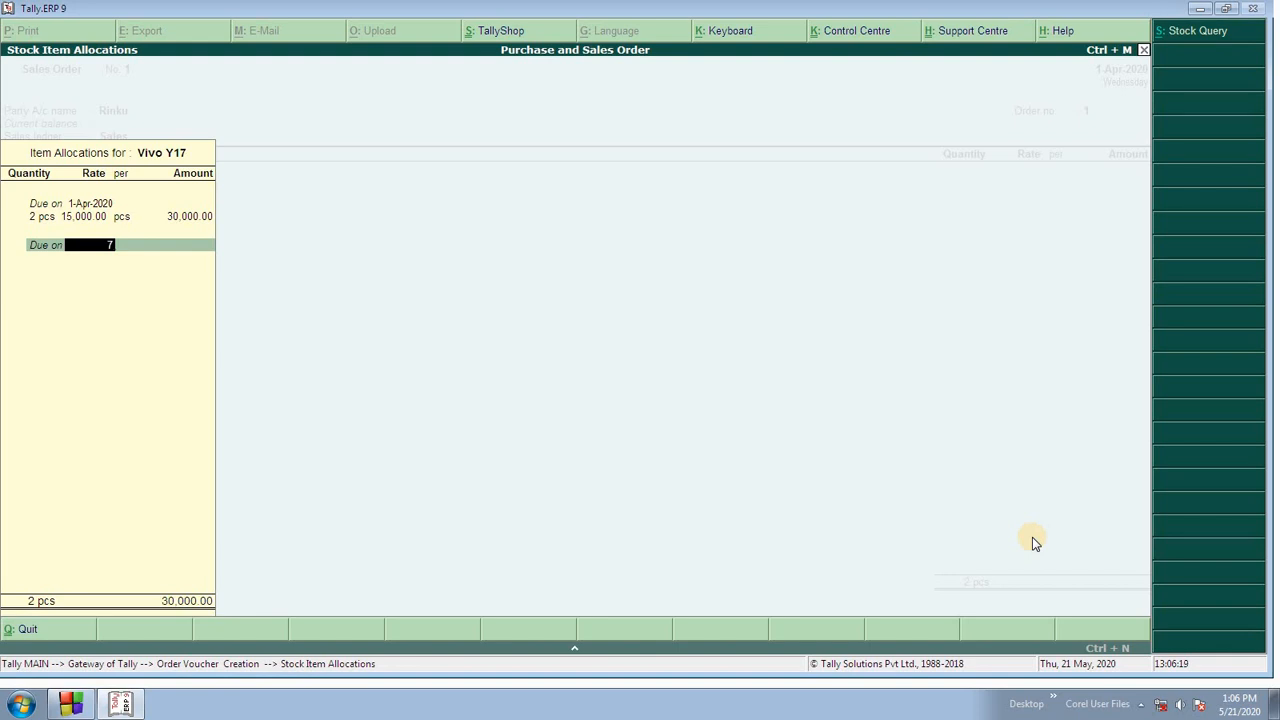
key(Return)
key(Return)
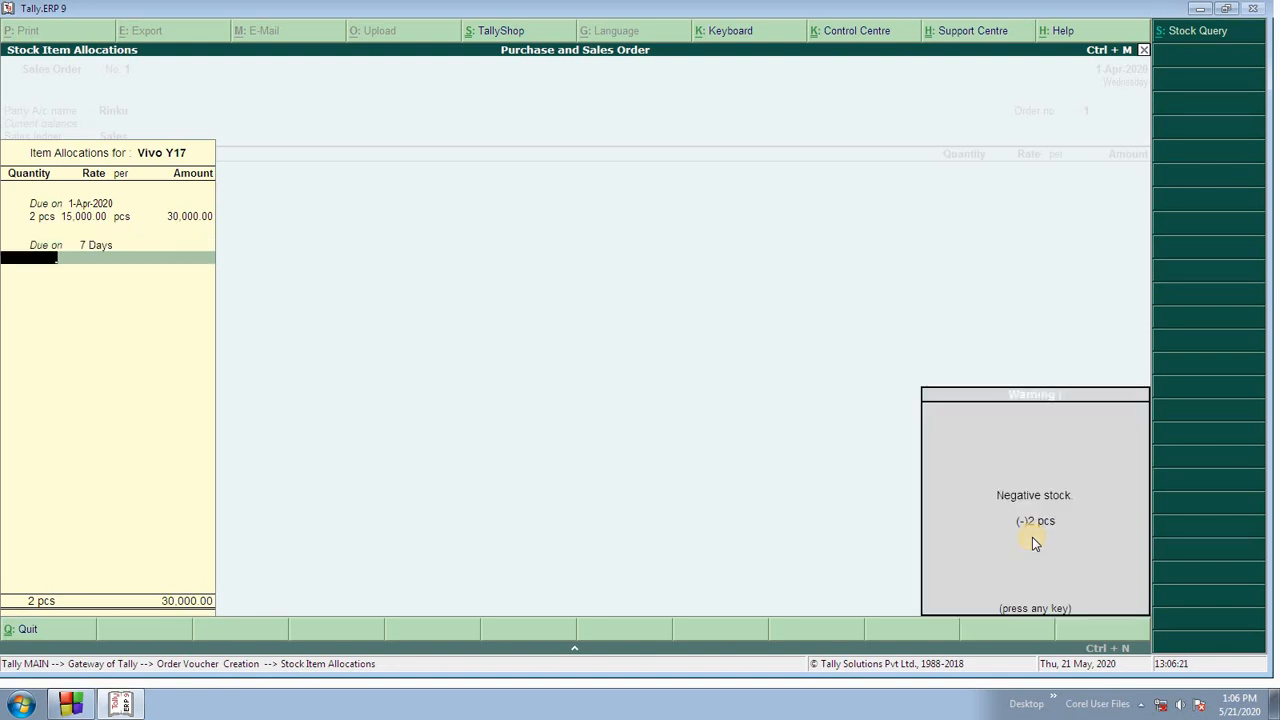
key(Return)
key(Return)
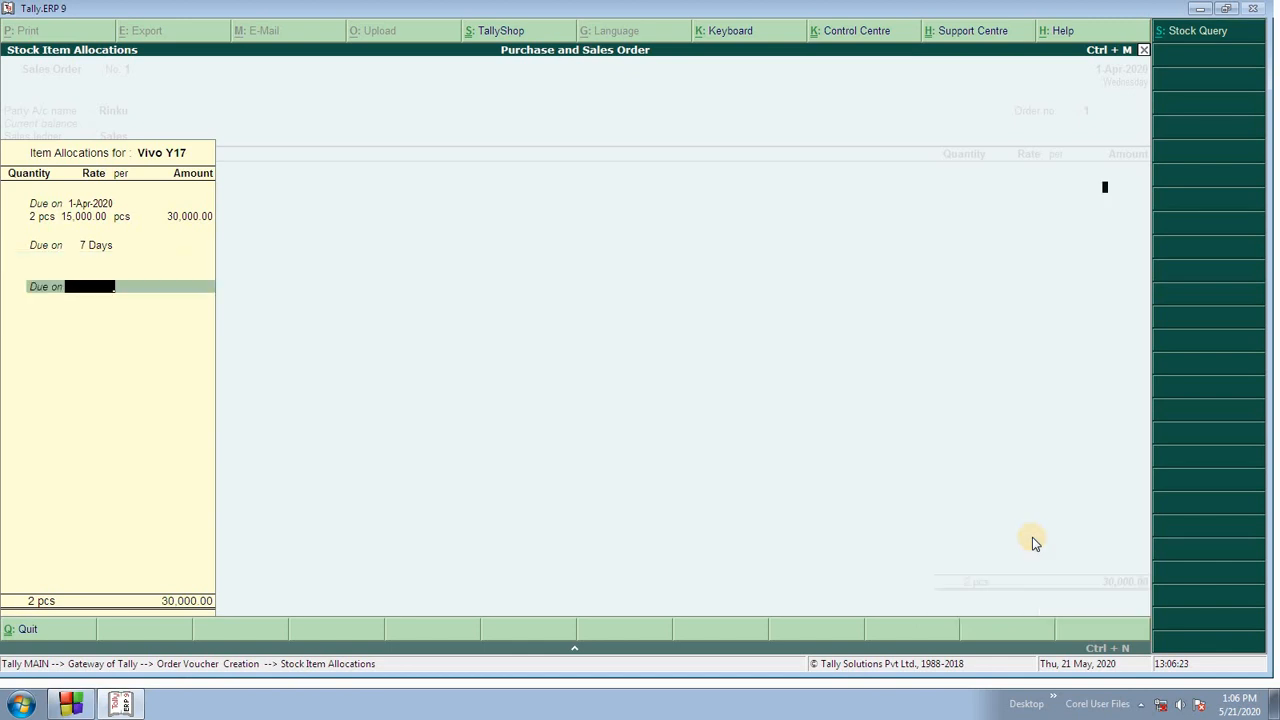
Step: Finish the Vivo Y17 allocation and save sales order no. 1 without a narration
key(Return)
key(Return)
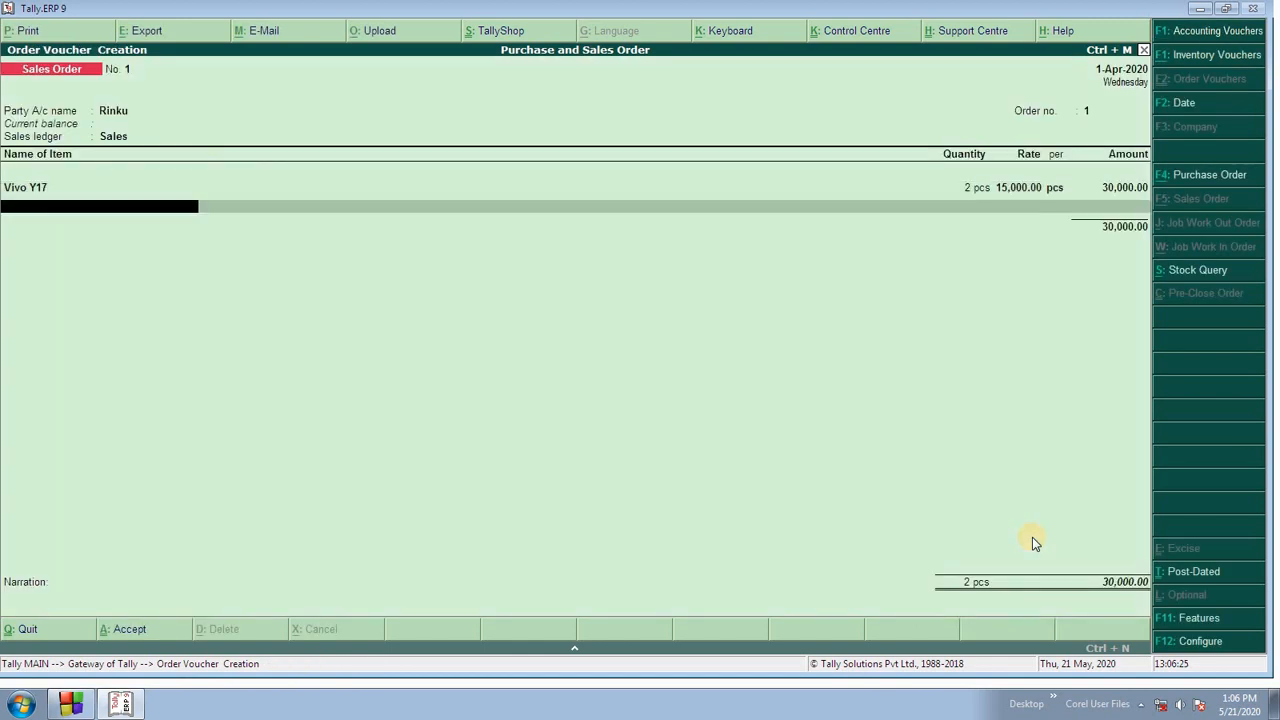
key(Return)
key(Return)
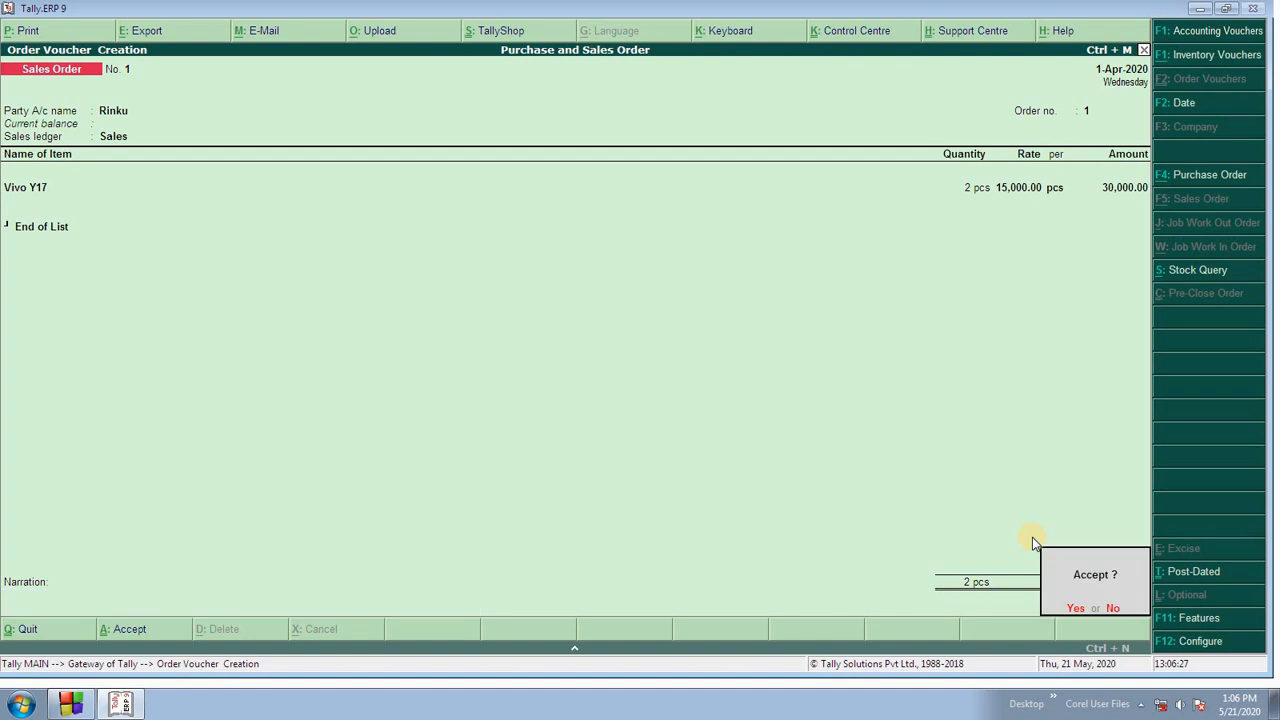
key(Return)
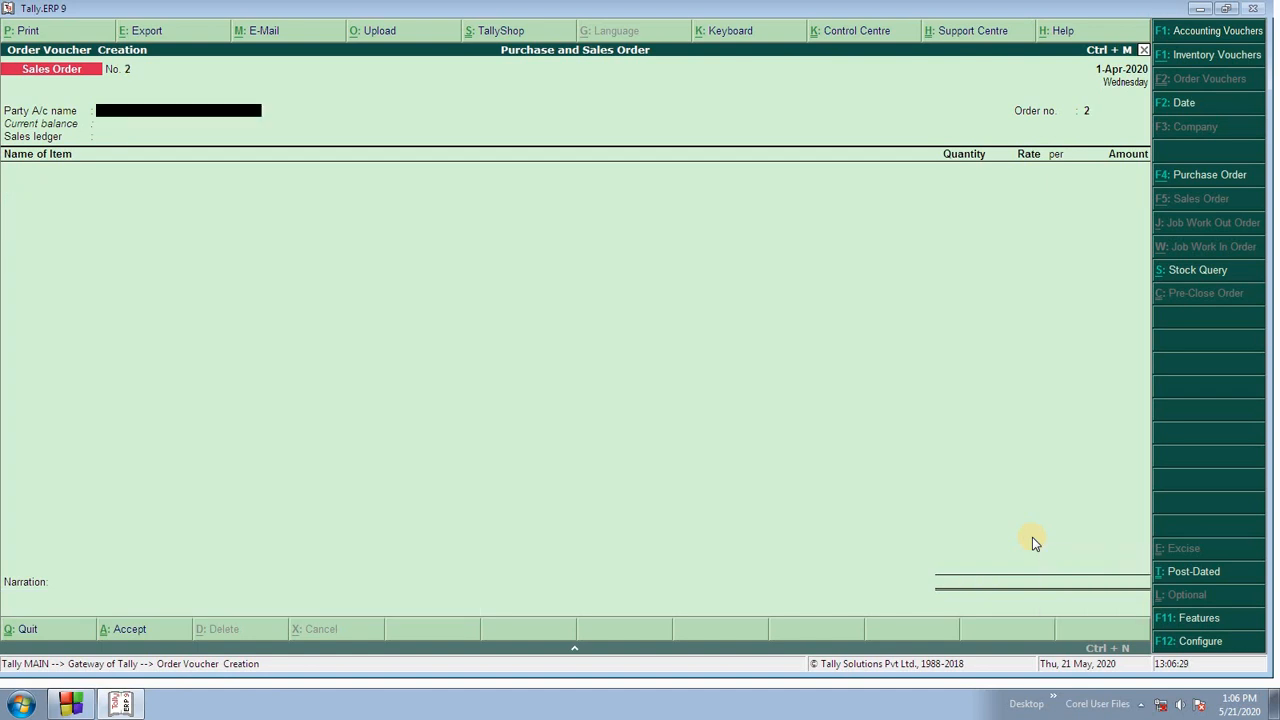
Step: Leave the order vouchers and open the Display Menu of the Gateway of Tally
key(Escape)
key(Down)
key(Down)
key(Down)
key(Down)
key(Down)
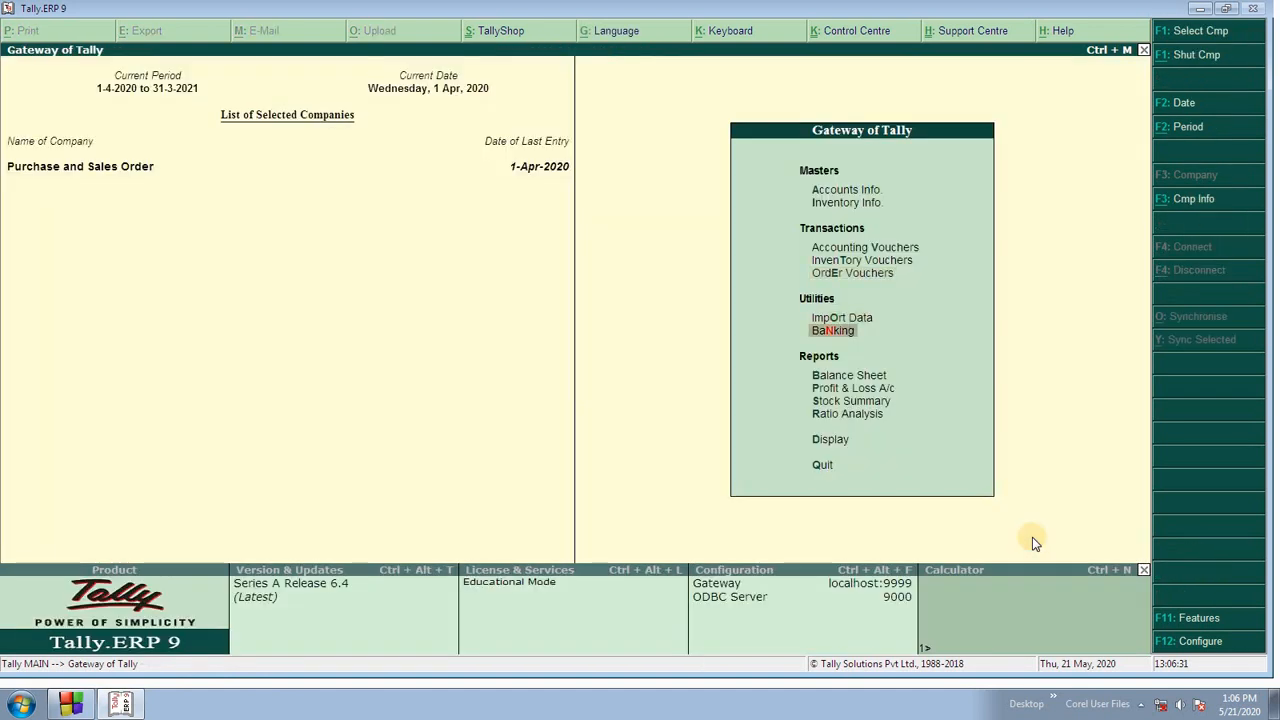
key(Down)
key(Down)
key(Return)
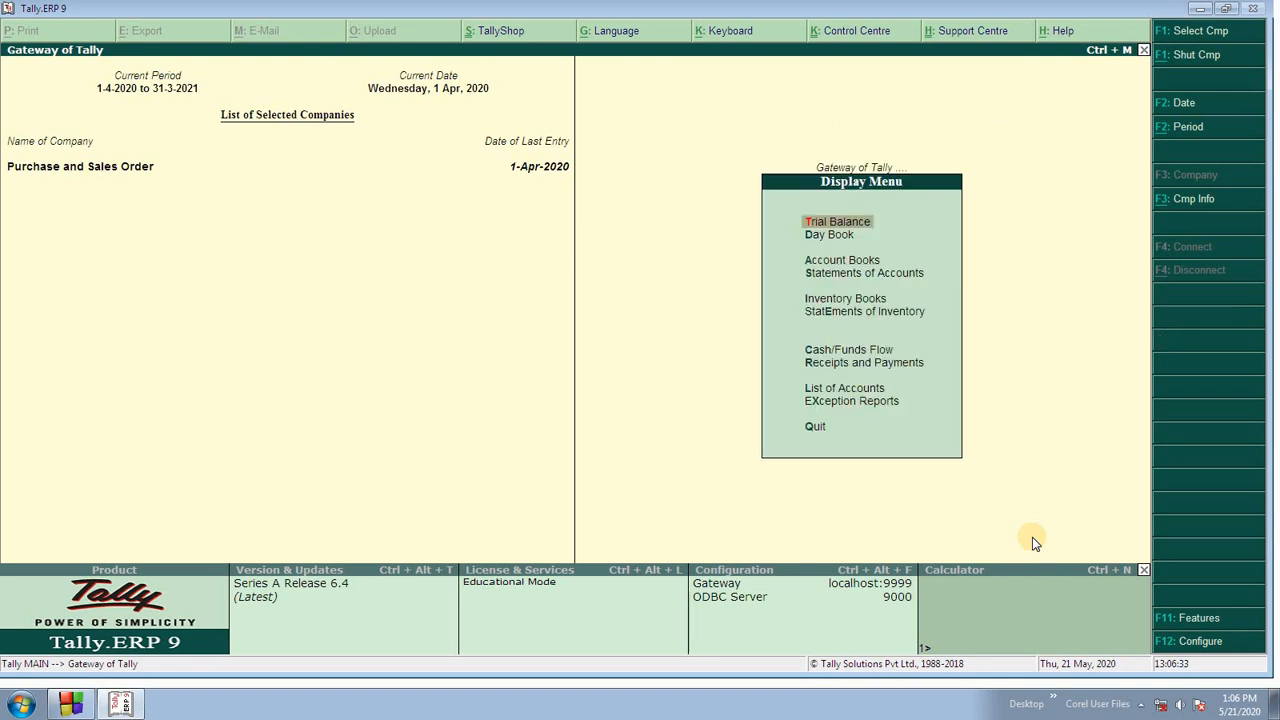
Step: Open the Statements of Inventory reports
key(Down)
key(Down)
key(Down)
key(Down)
key(Down)
key(Down)
key(Up)
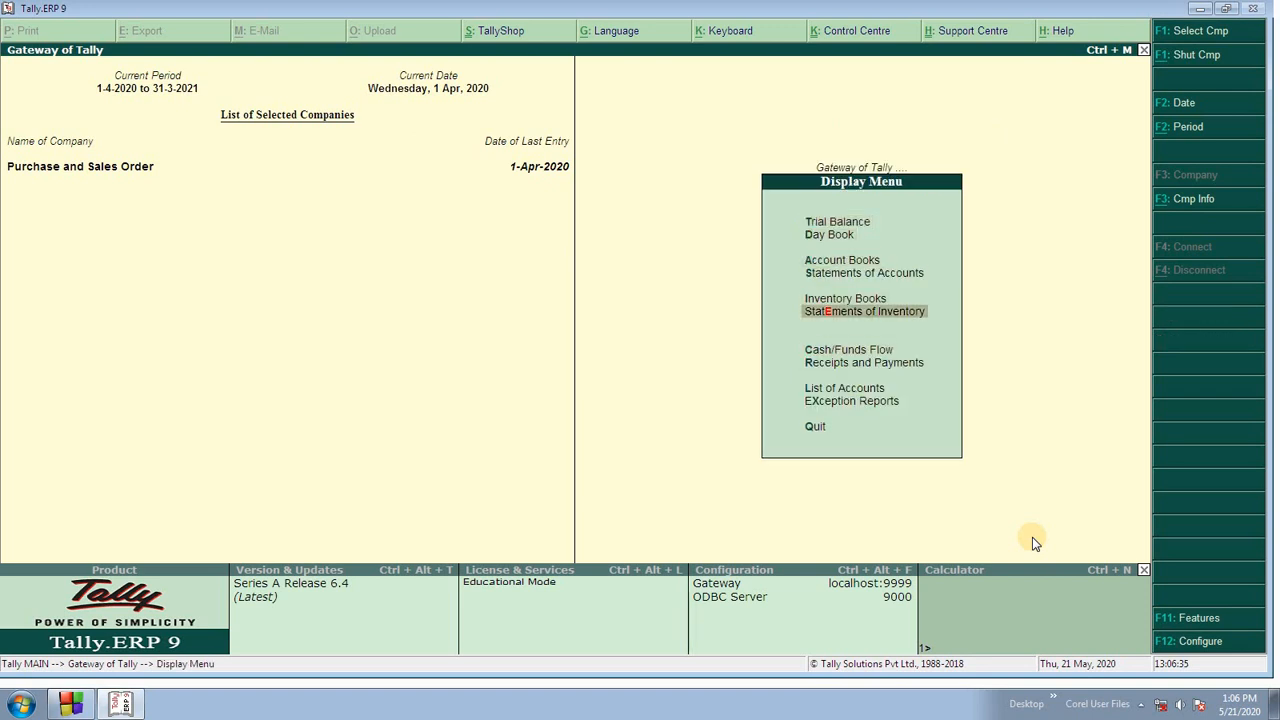
key(Return)
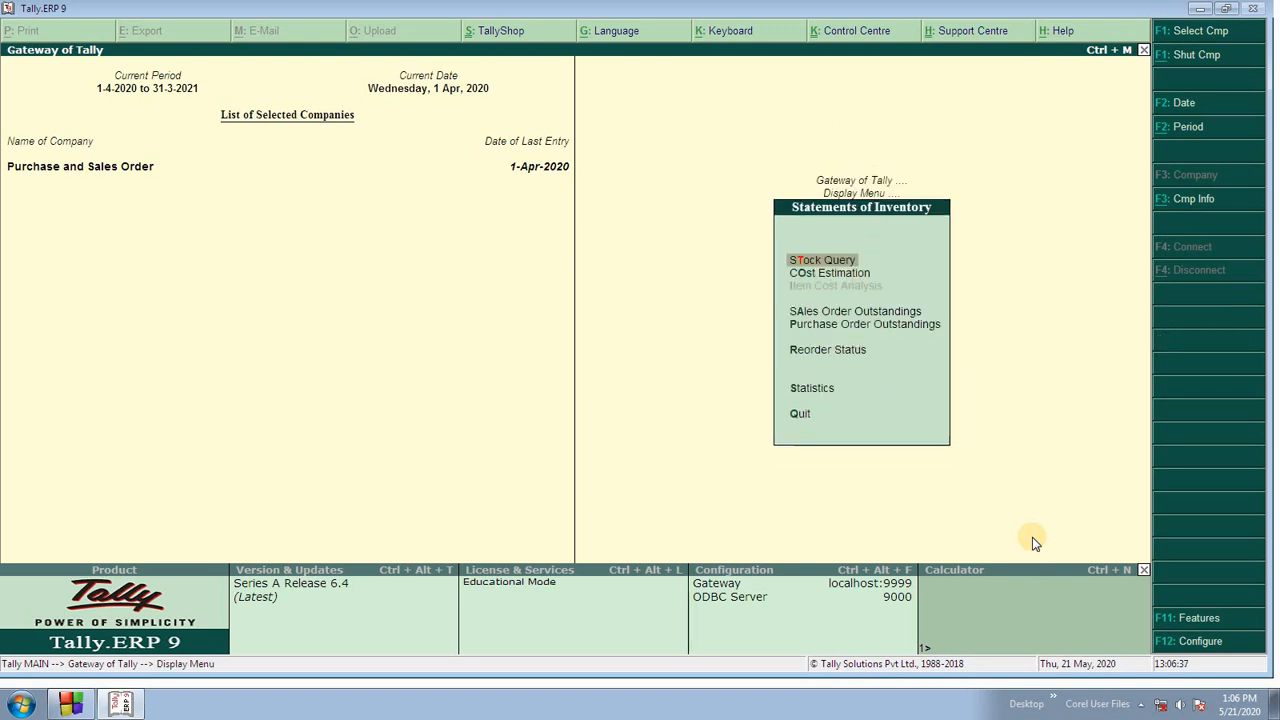
Step: Show the Purchase Order Outstandings report for all orders
key(Down)
key(Down)
key(Down)
key(Up)
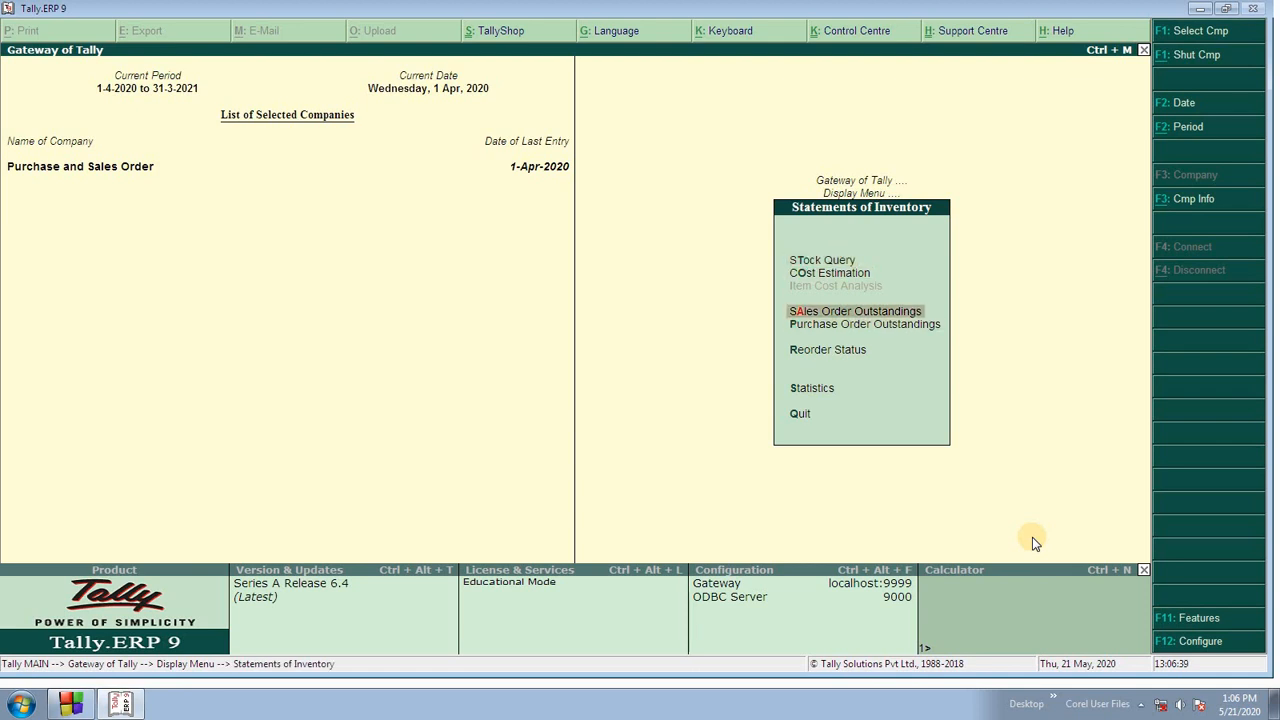
key(Return)
key(Escape)
key(Down)
key(Return)
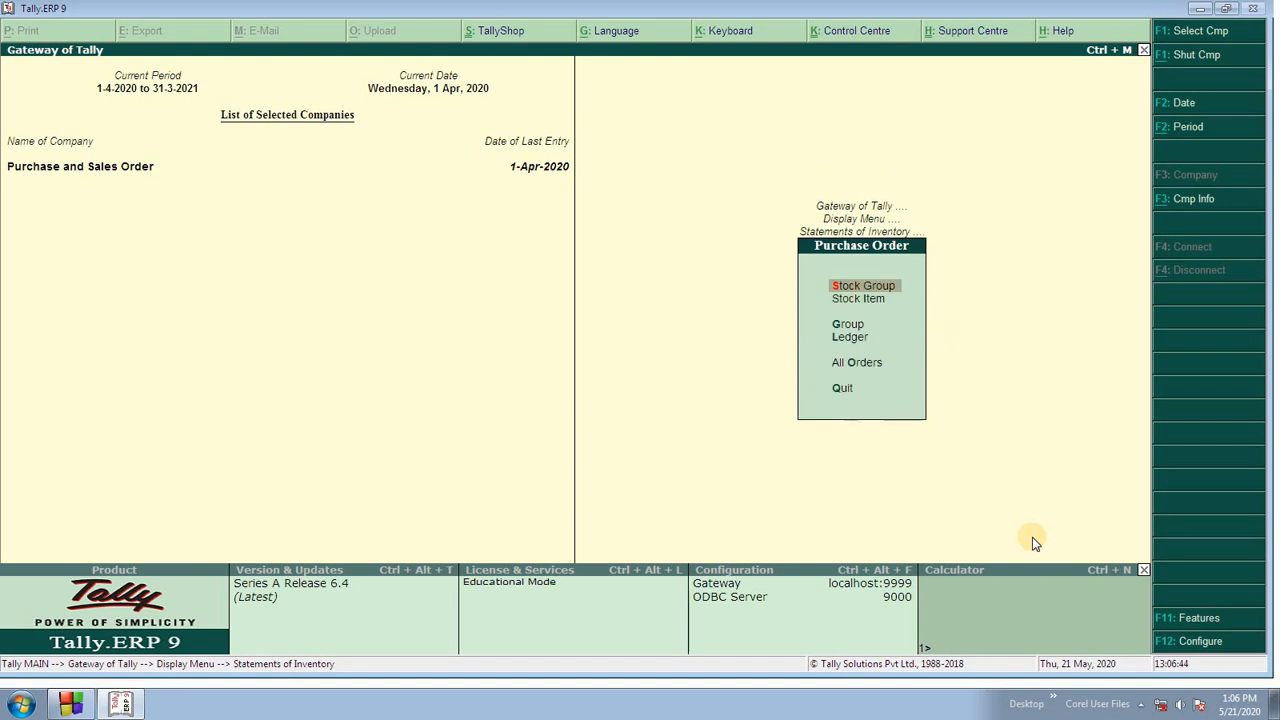
key(Down)
key(Down)
key(Down)
key(Down)
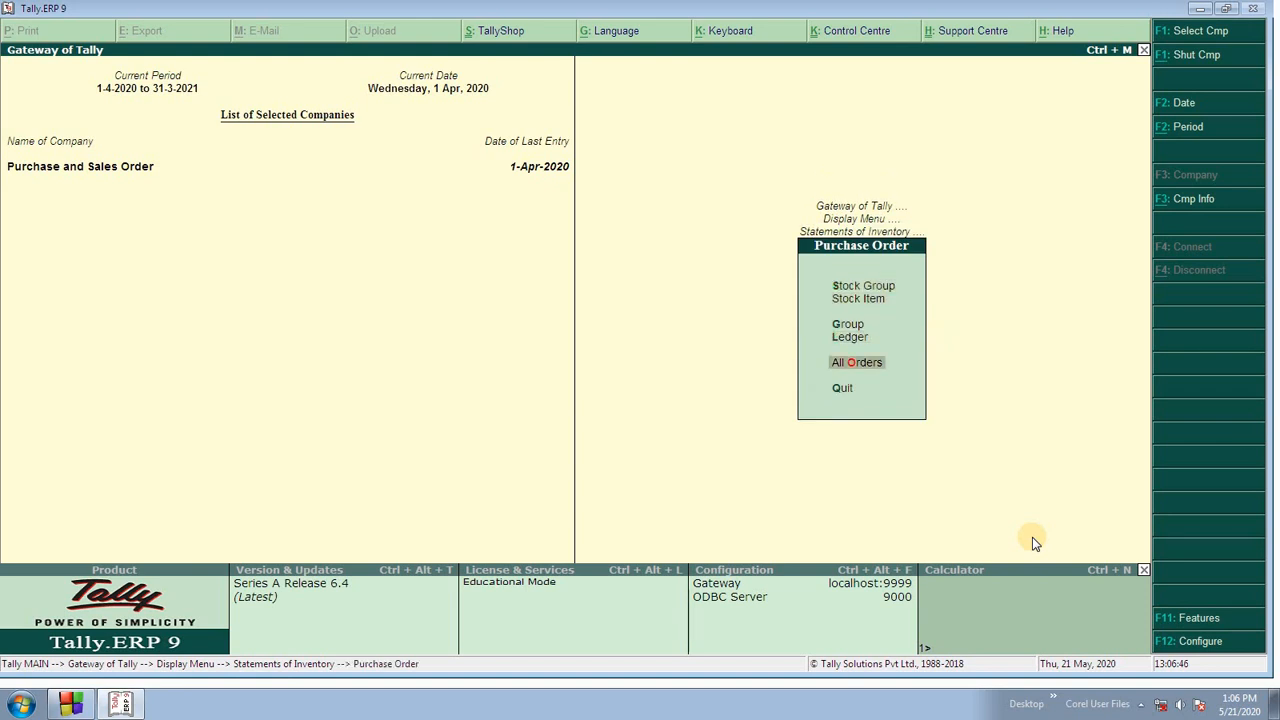
key(Return)
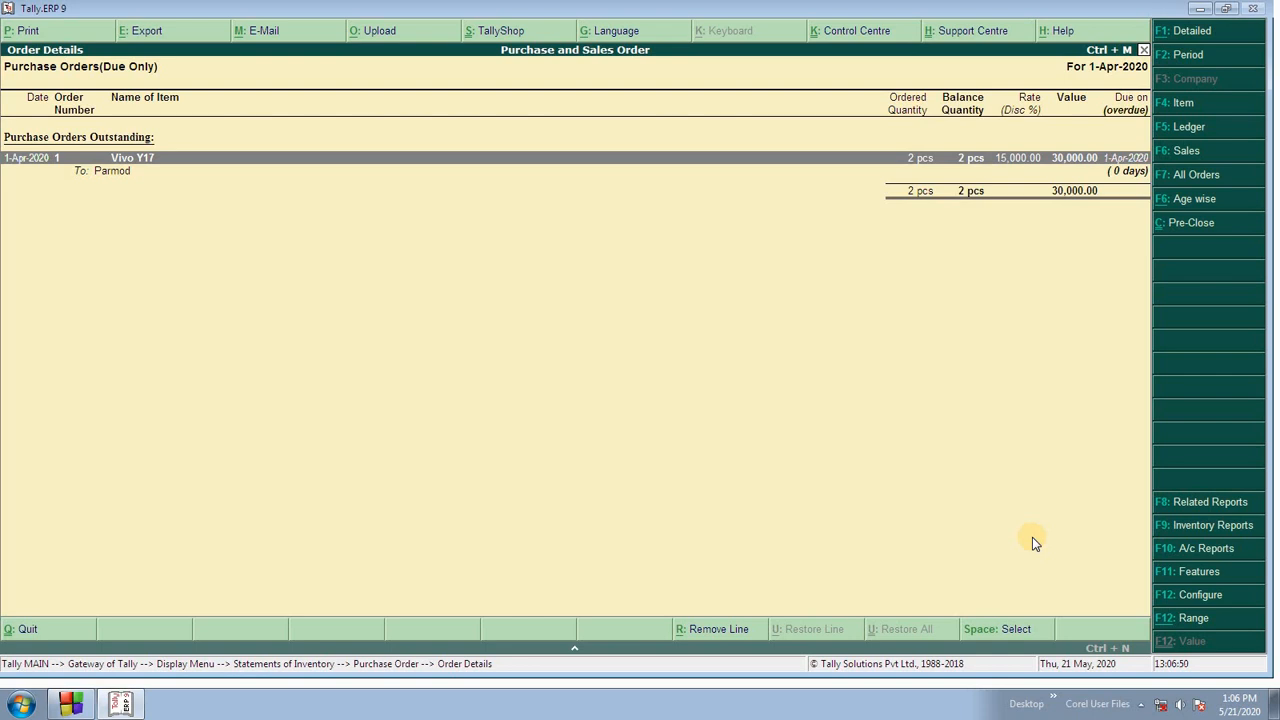
Step: Leave the purchase order report and show the Sales Order Outstandings report for all orders
key(Escape)
key(Escape)
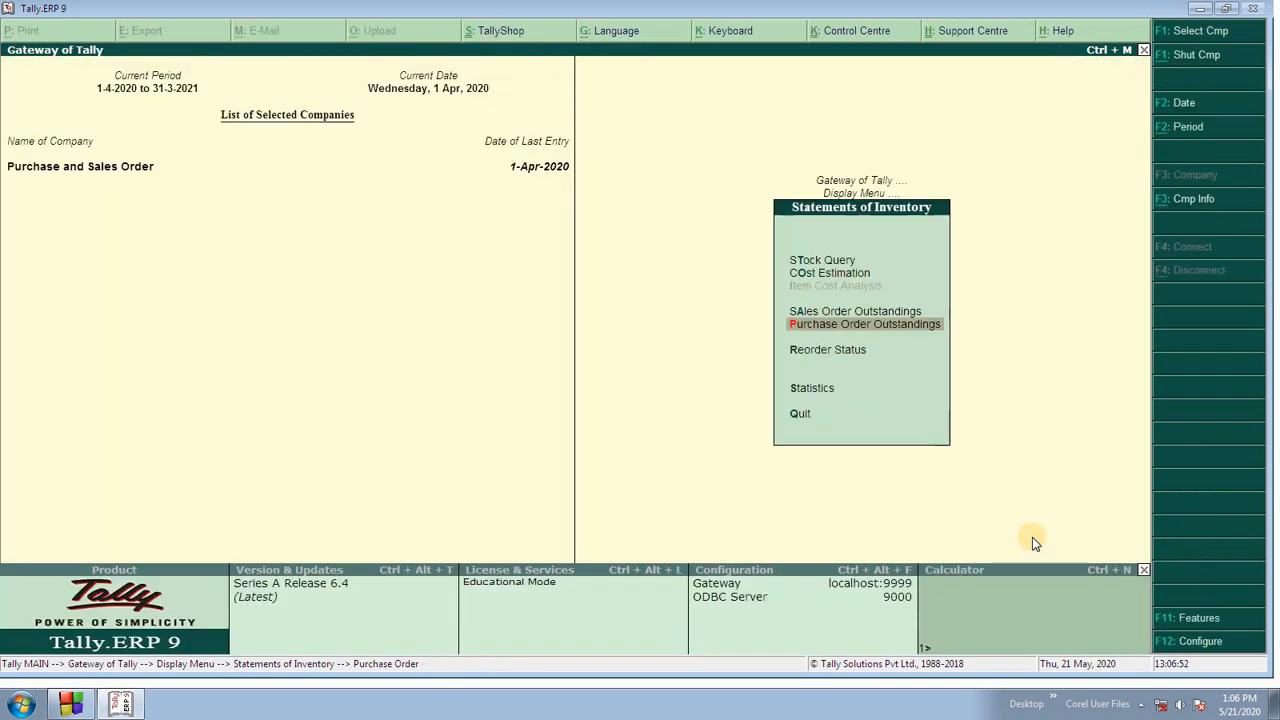
key(Up)
key(Return)
key(Down)
key(Down)
key(Down)
key(Down)
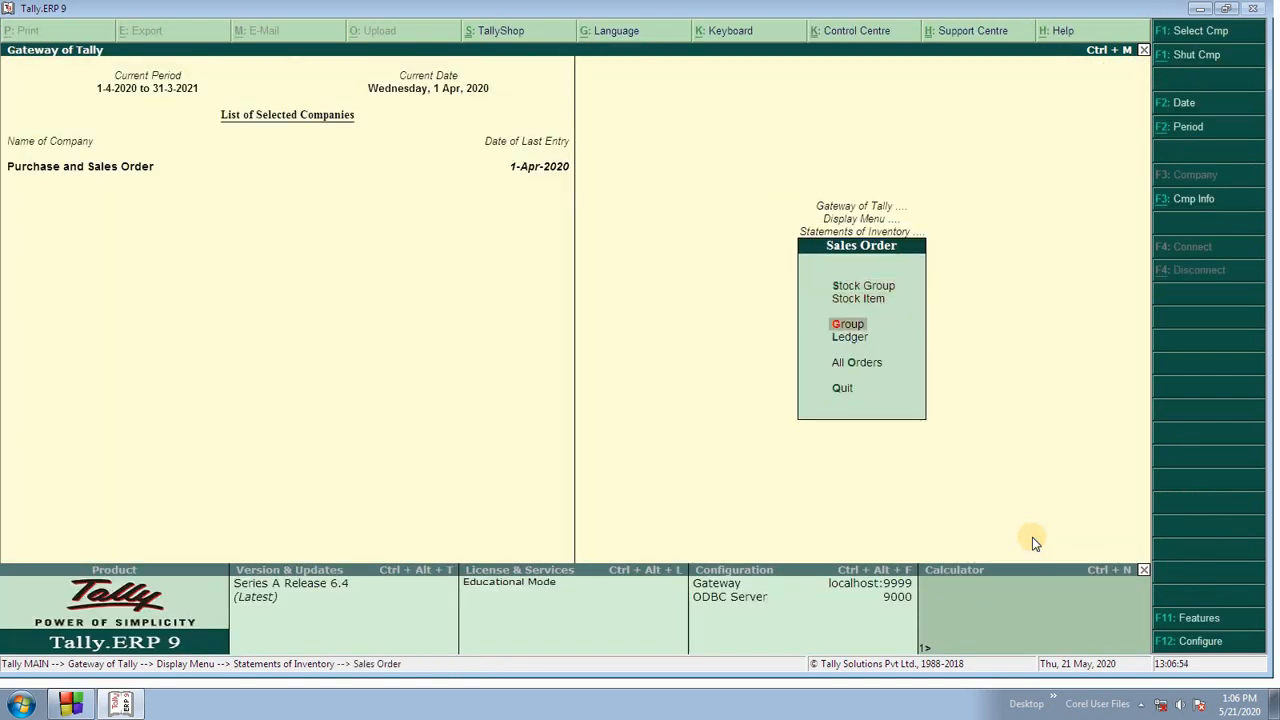
key(Return)
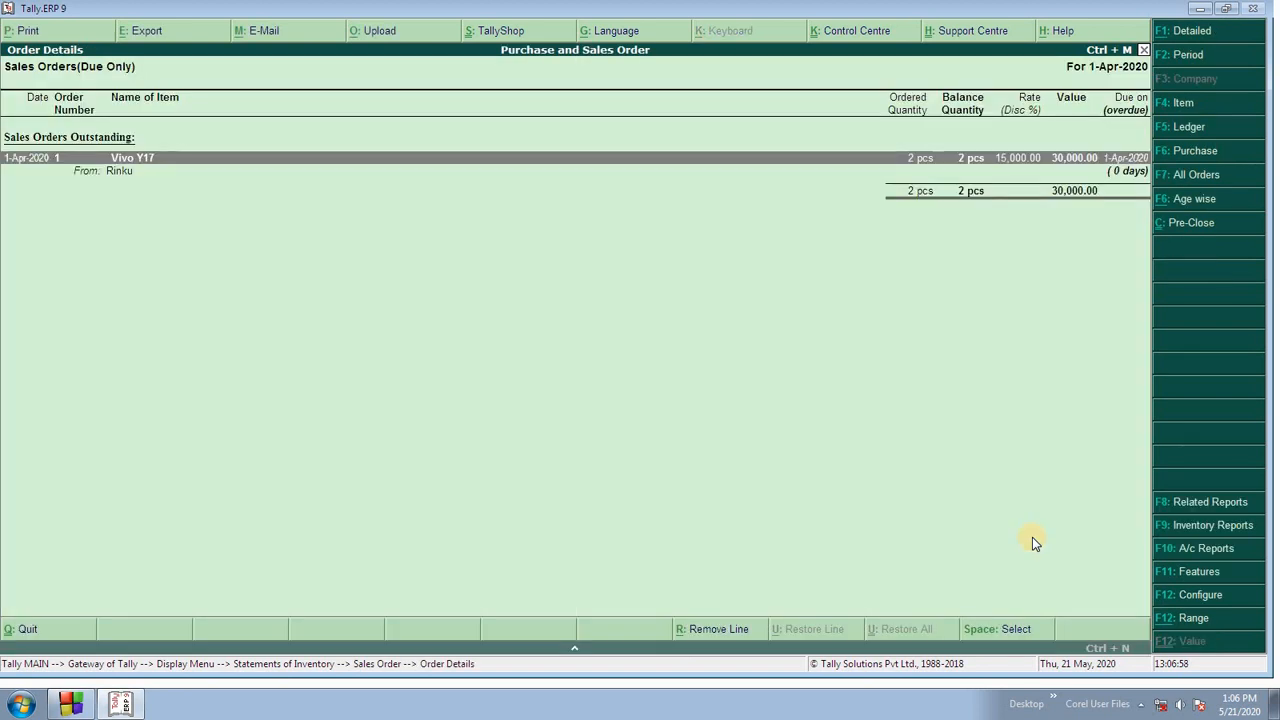
Step: Leave the outstanding order reports and start a new purchase voucher in Accounting Vouchers
key(Escape)
key(Escape)
key(Escape)
key(Escape)
key(Up)
key(Up)
key(Up)
key(Up)
key(Up)
key(Up)
key(Up)
key(Up)
key(Up)
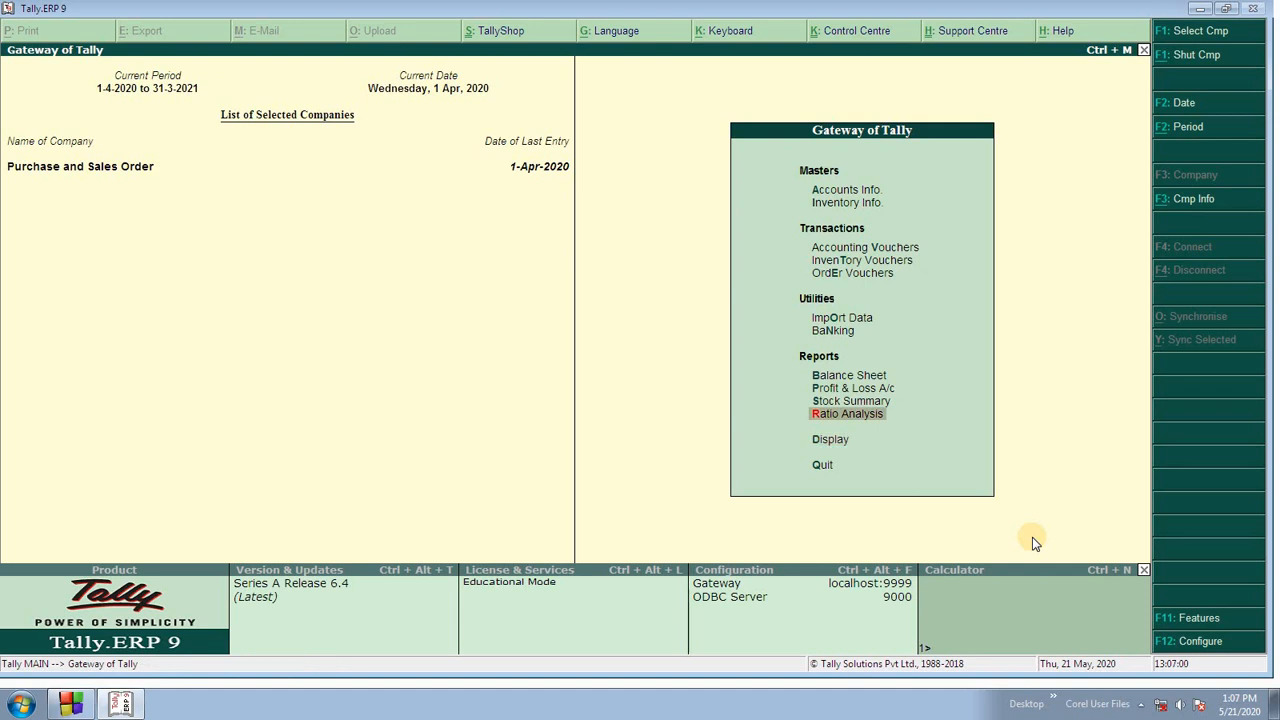
key(Return)
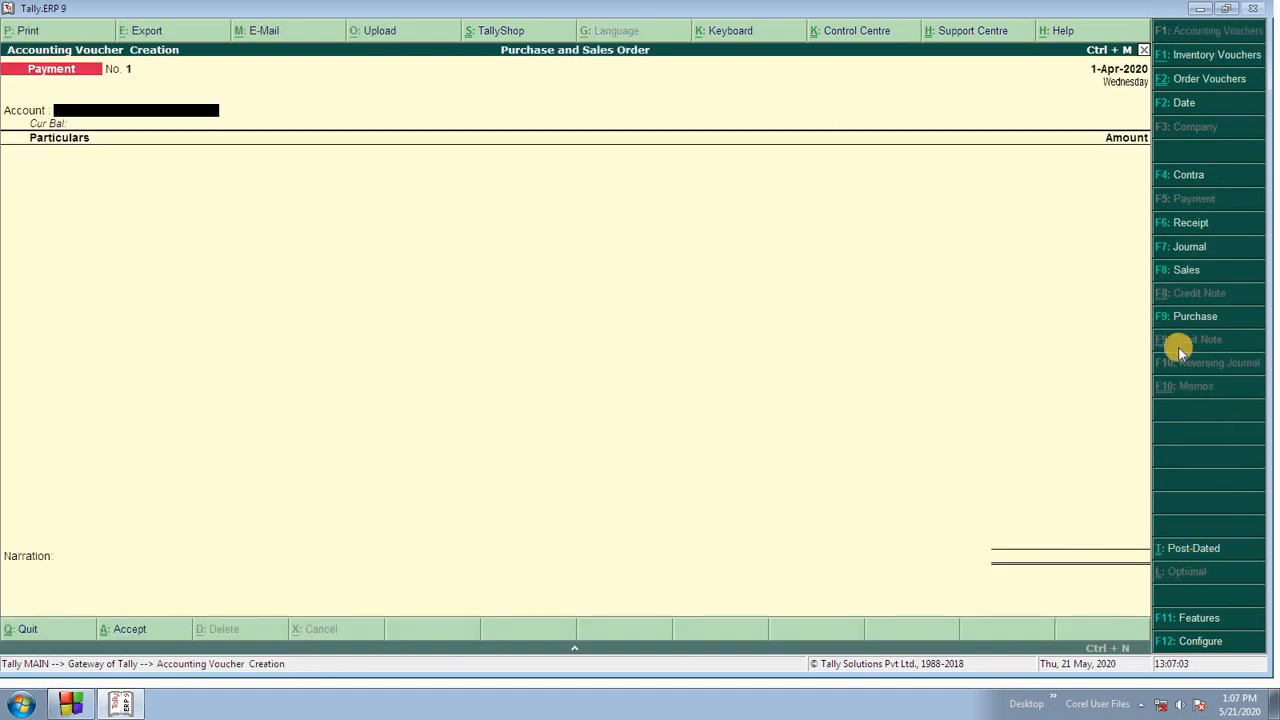
click(1163, 318)
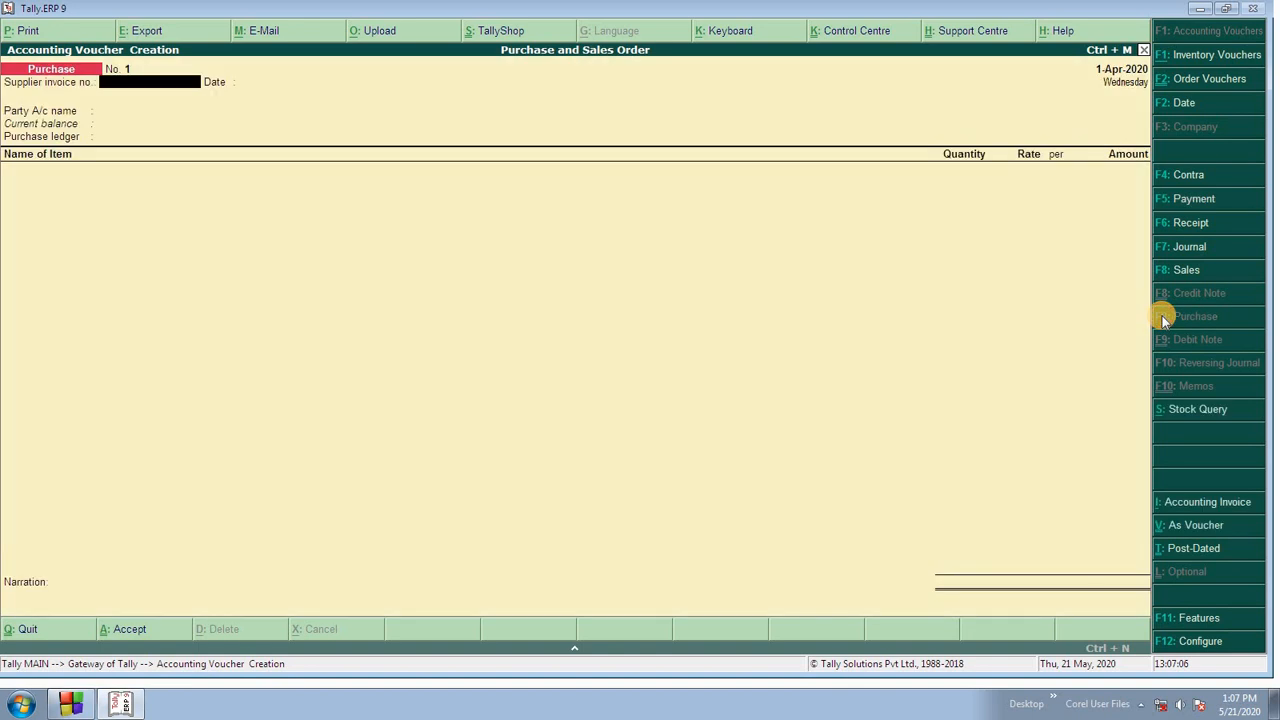
Step: Enter supplier invoice no. 54 dated 1-Apr-2020 in the purchase voucher and choose the supplier as the party account
text(54)
key(Return)
key(Return)
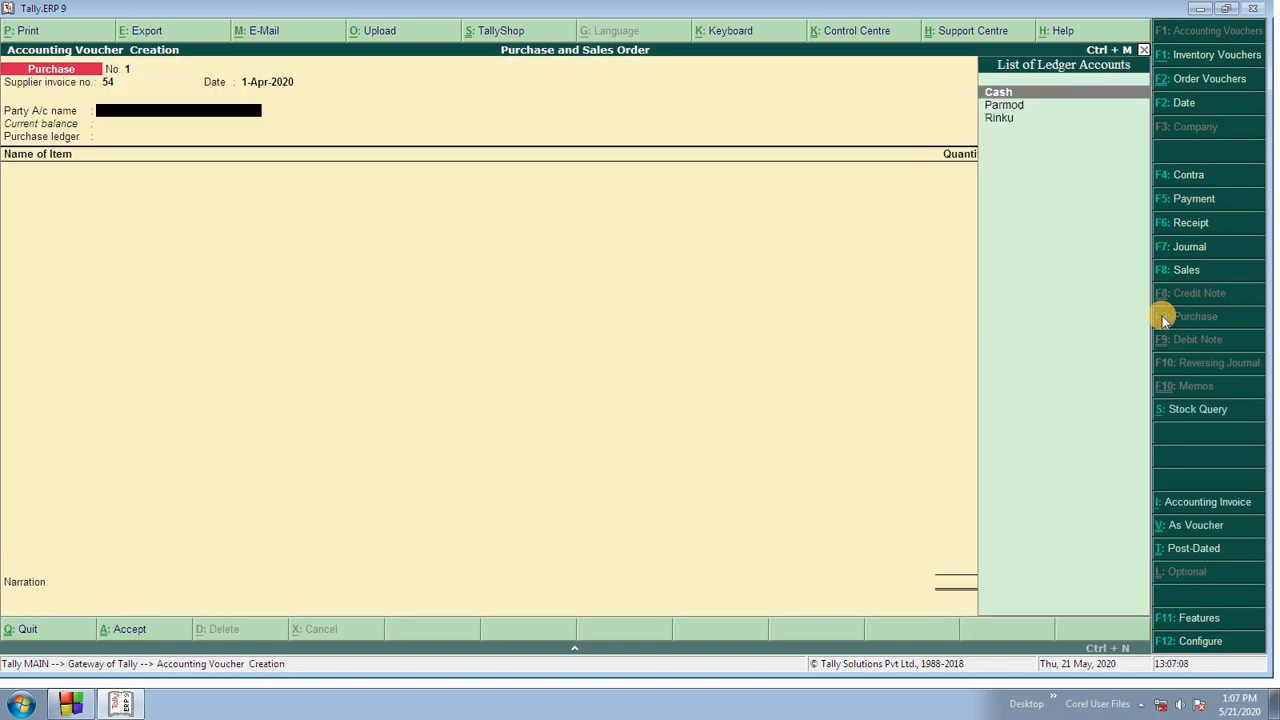
key(Down)
key(Return)
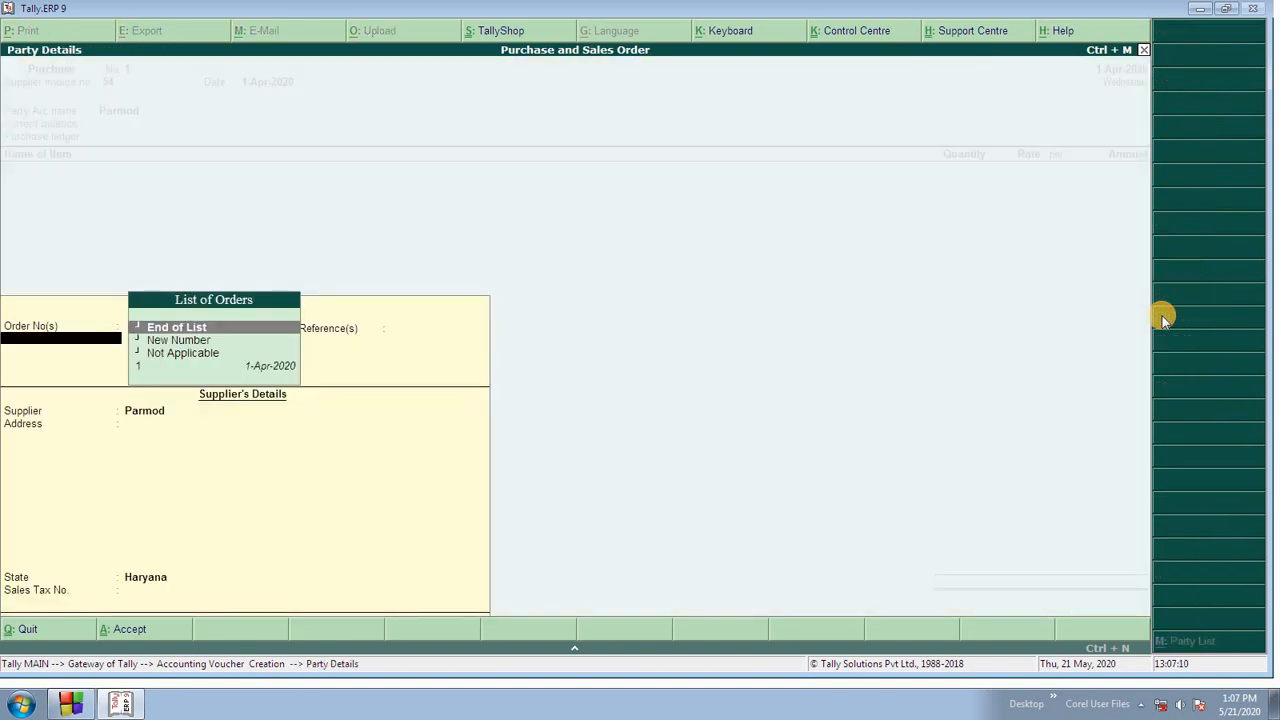
Step: Link the purchase voucher to the supplier's order dated 1-Apr-2020 and accept the supplier's details unchanged
key(Down)
key(Down)
key(Down)
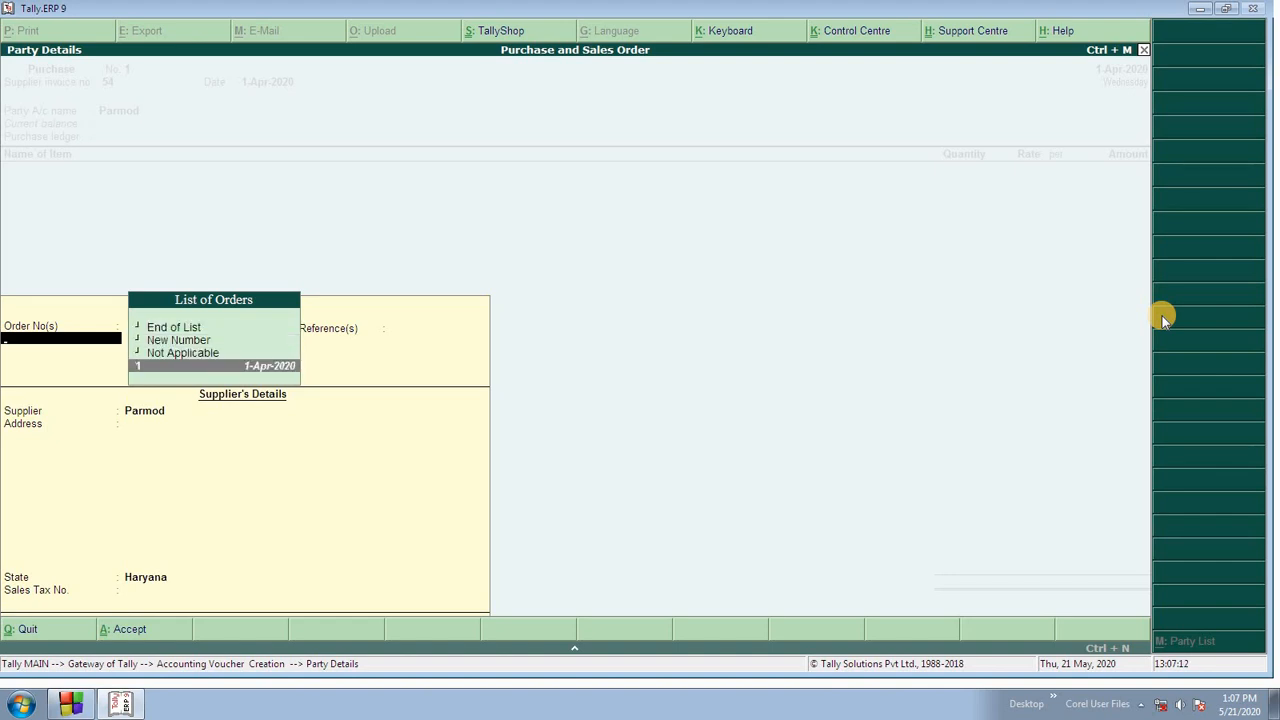
key(Return)
key(Return)
key(Return)
key(Return)
key(Return)
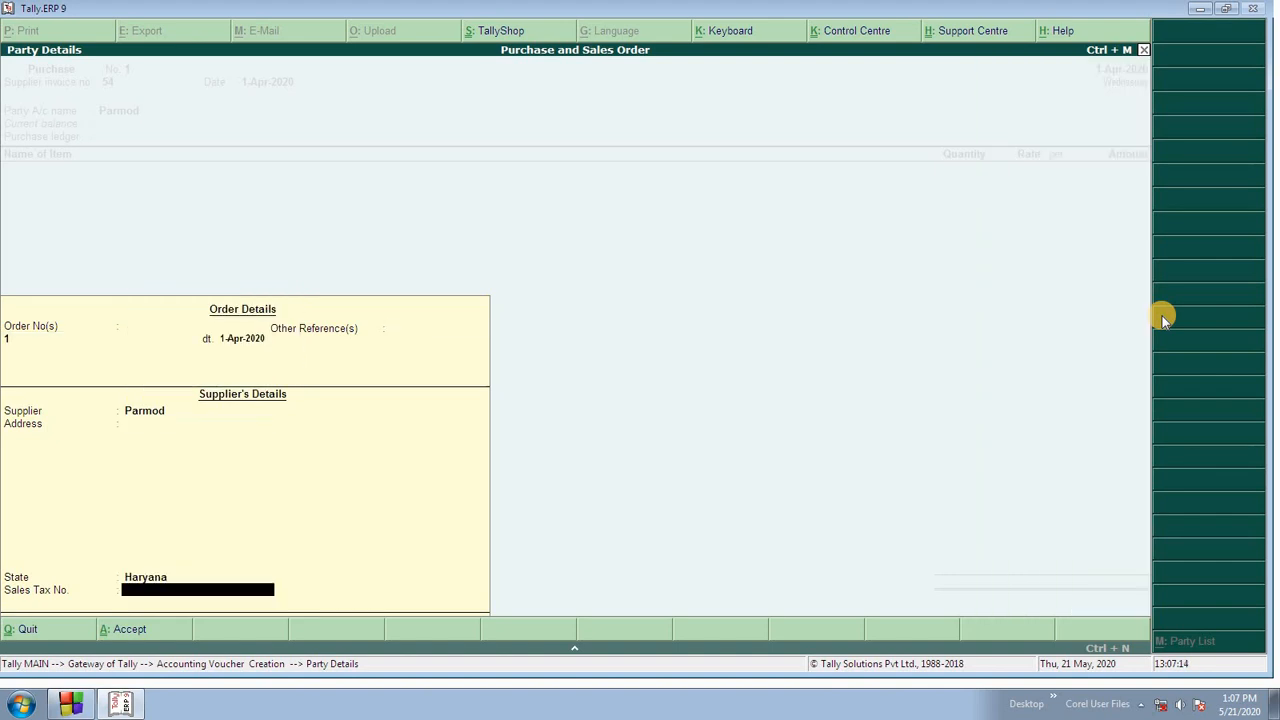
key(Return)
key(Return)
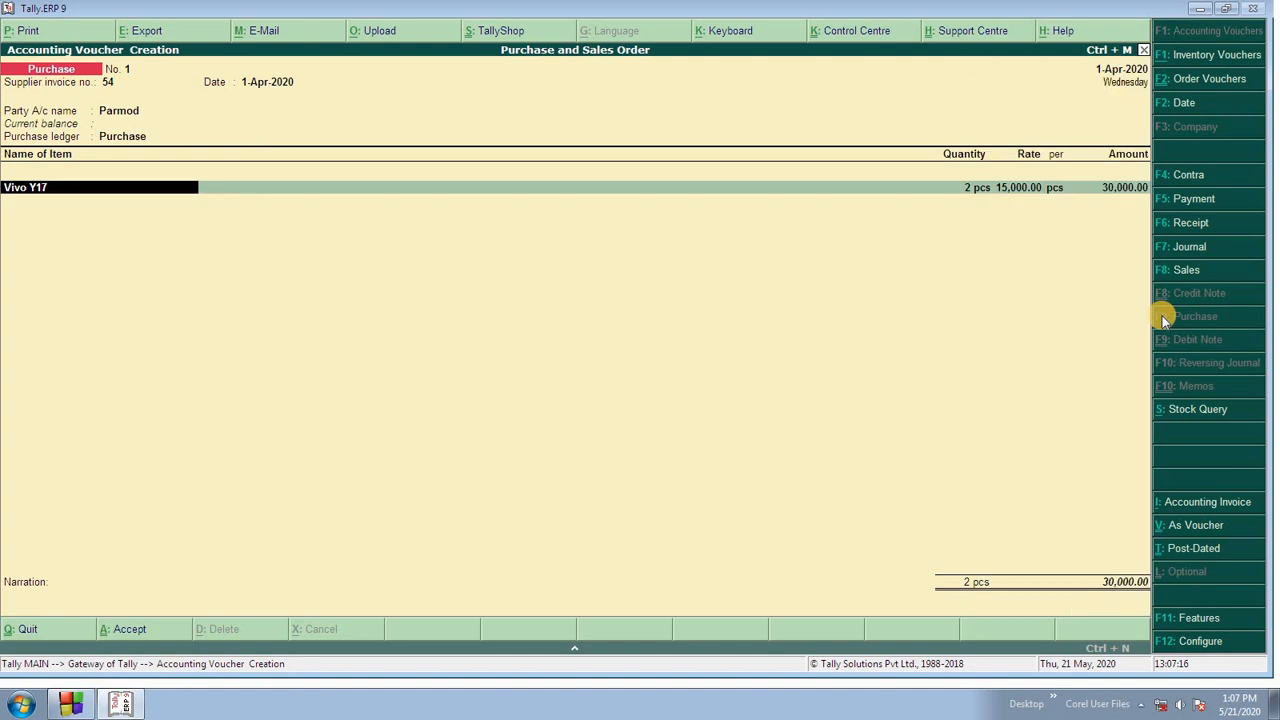
Step: Accept the Vivo Y17 allocation of 2 pcs at 15,000 per piece and save the purchase voucher without a narration
key(Return)
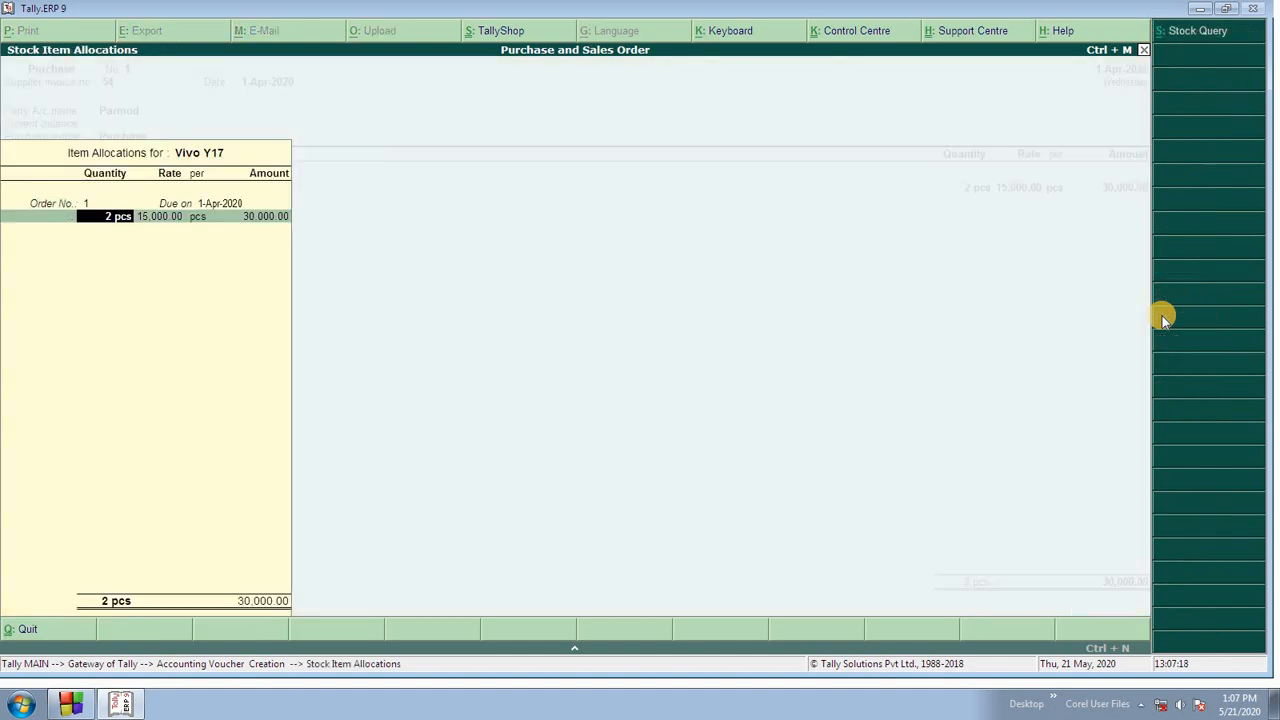
key(Return)
key(Return)
key(Return)
key(Return)
key(Return)
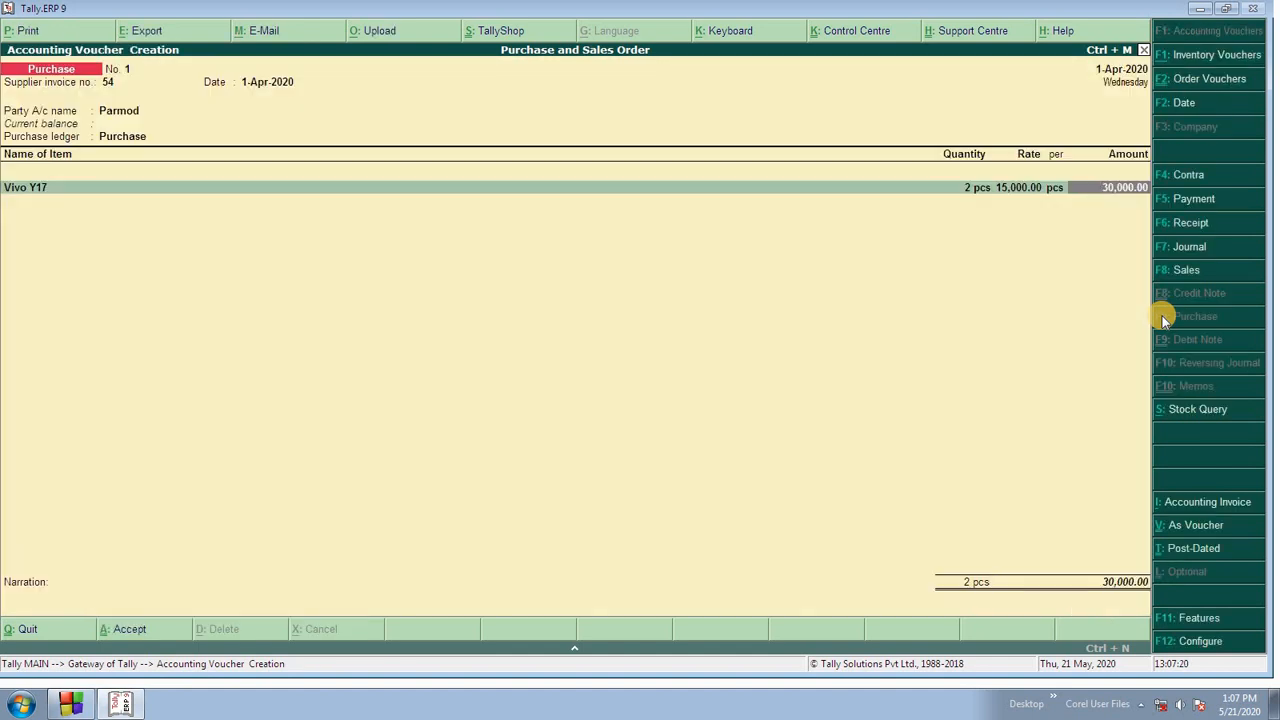
key(Return)
key(Return)
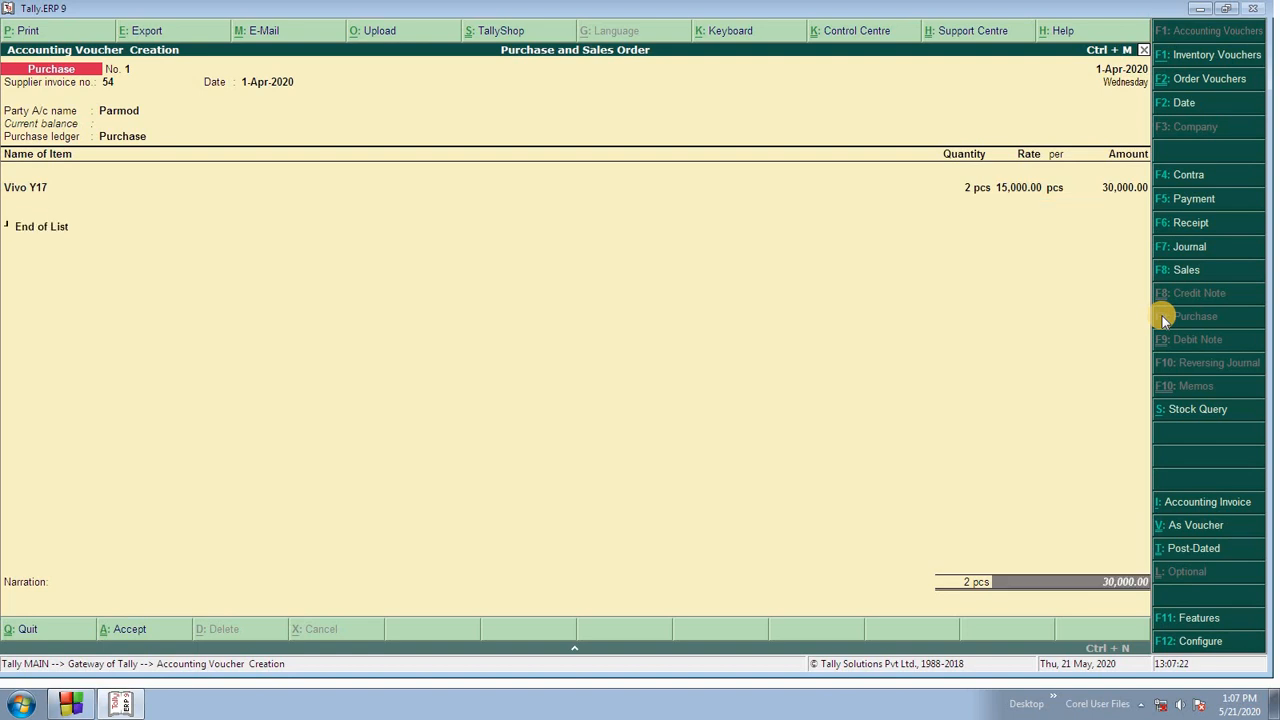
key(Return)
key(Return)
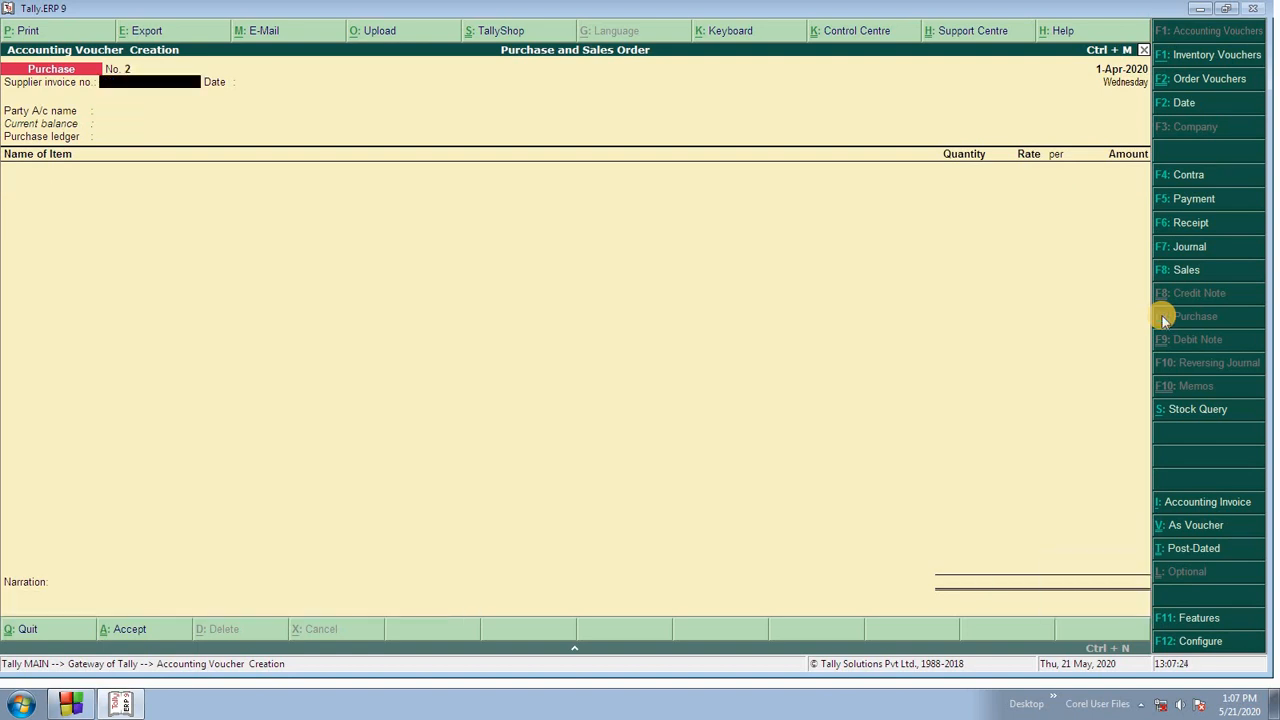
Step: Leave the accounting vouchers and open the Statements of Inventory reports
key(Escape)
key(Return)
key(Down)
key(Down)
key(Down)
key(Down)
key(Down)
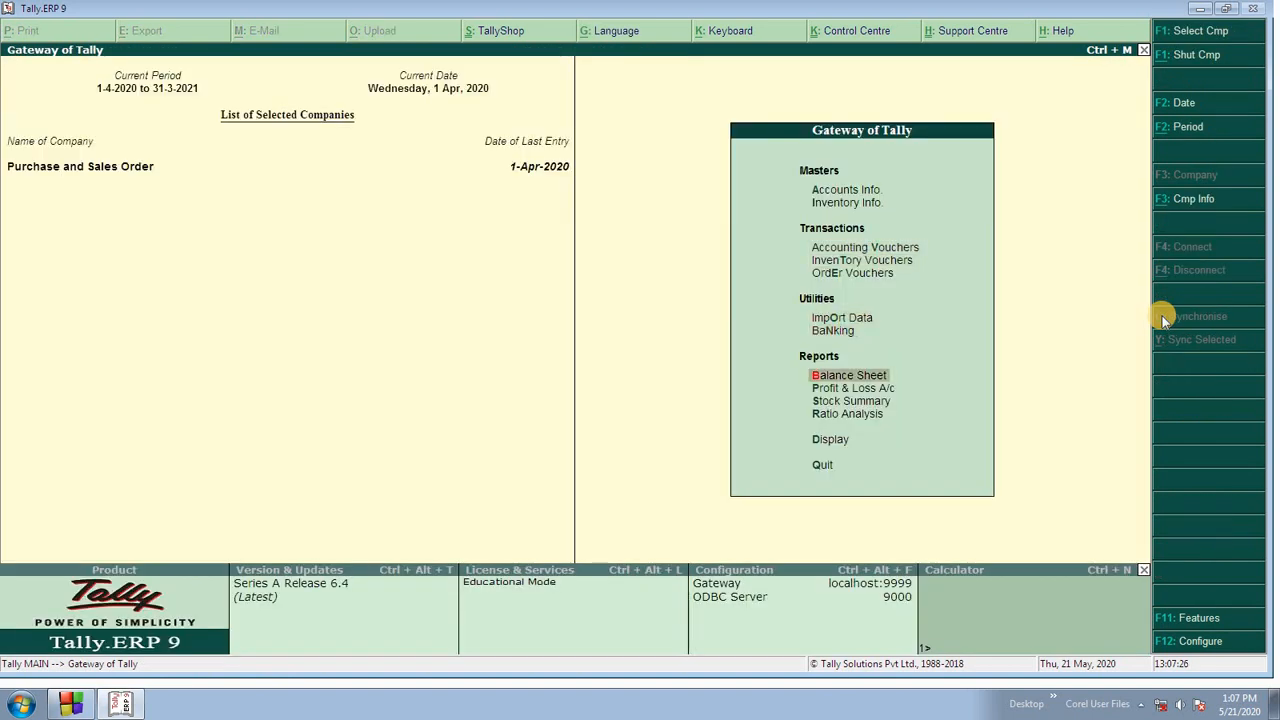
key(Down)
key(Down)
key(Down)
key(Down)
key(Return)
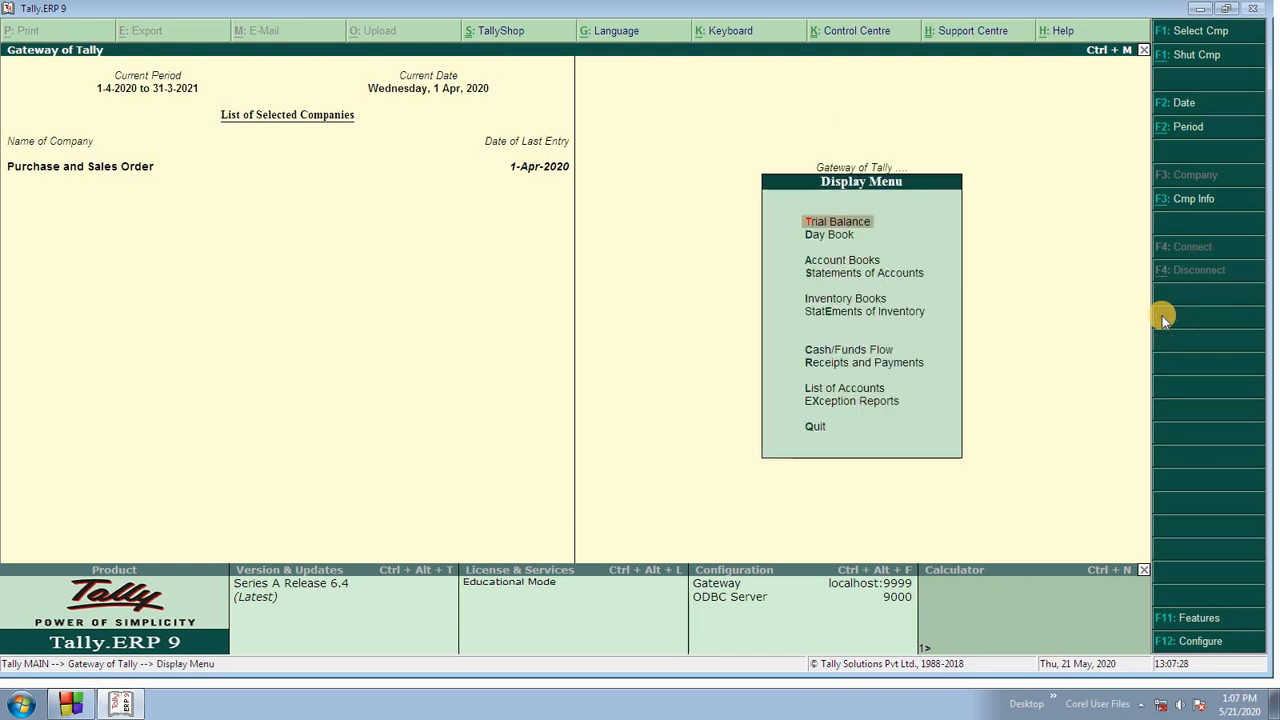
key(Down)
key(Down)
key(Down)
key(Down)
key(Down)
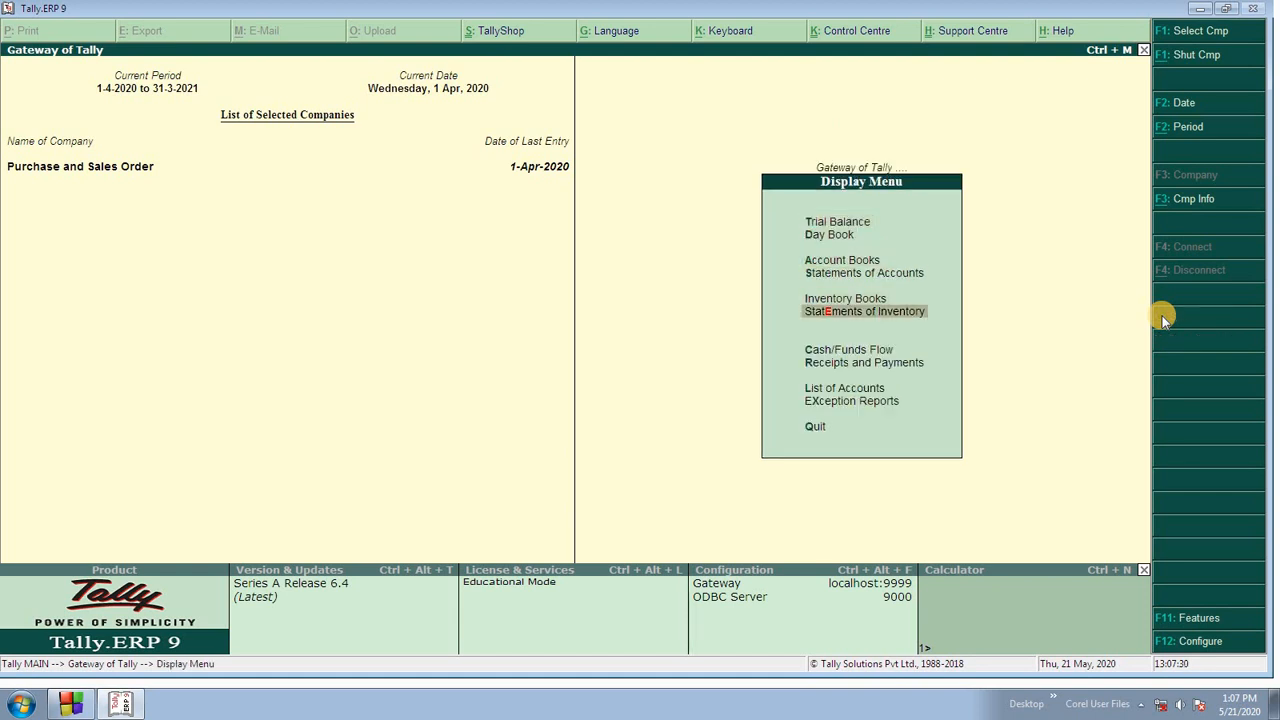
key(Return)
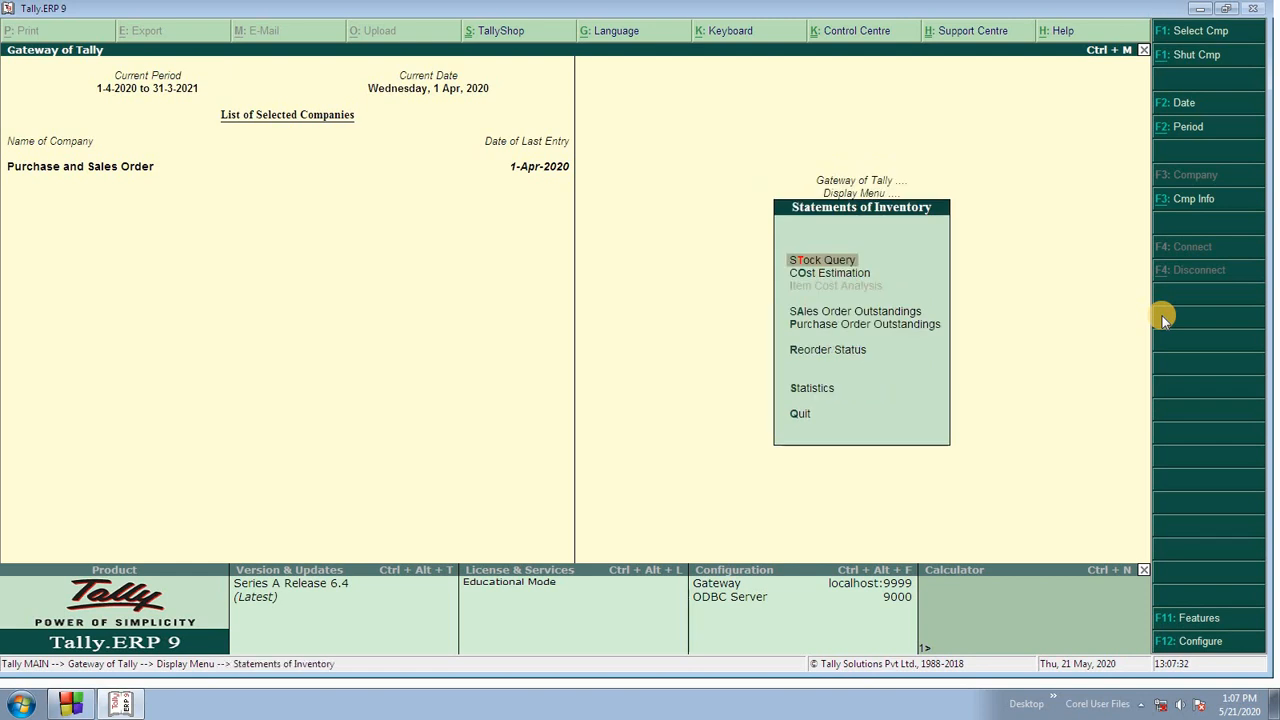
Step: Check the Purchase Order Outstandings report for all orders
key(Down)
key(Down)
key(Down)
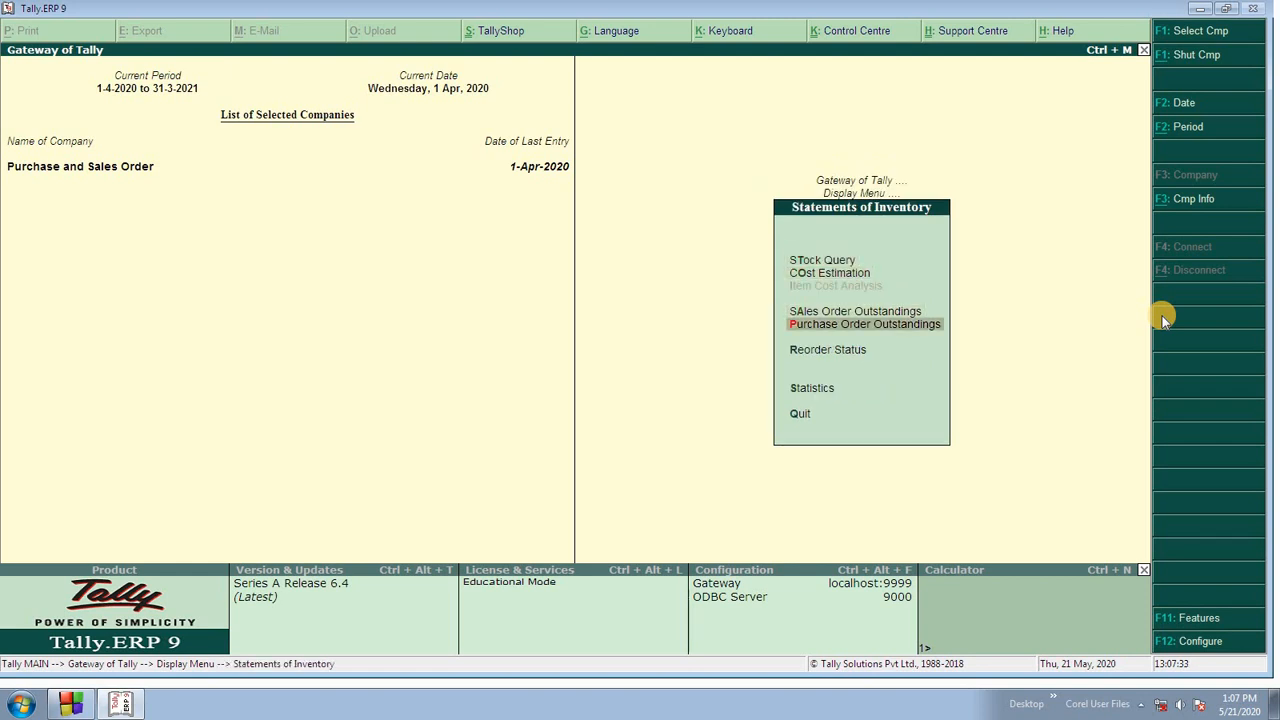
key(Return)
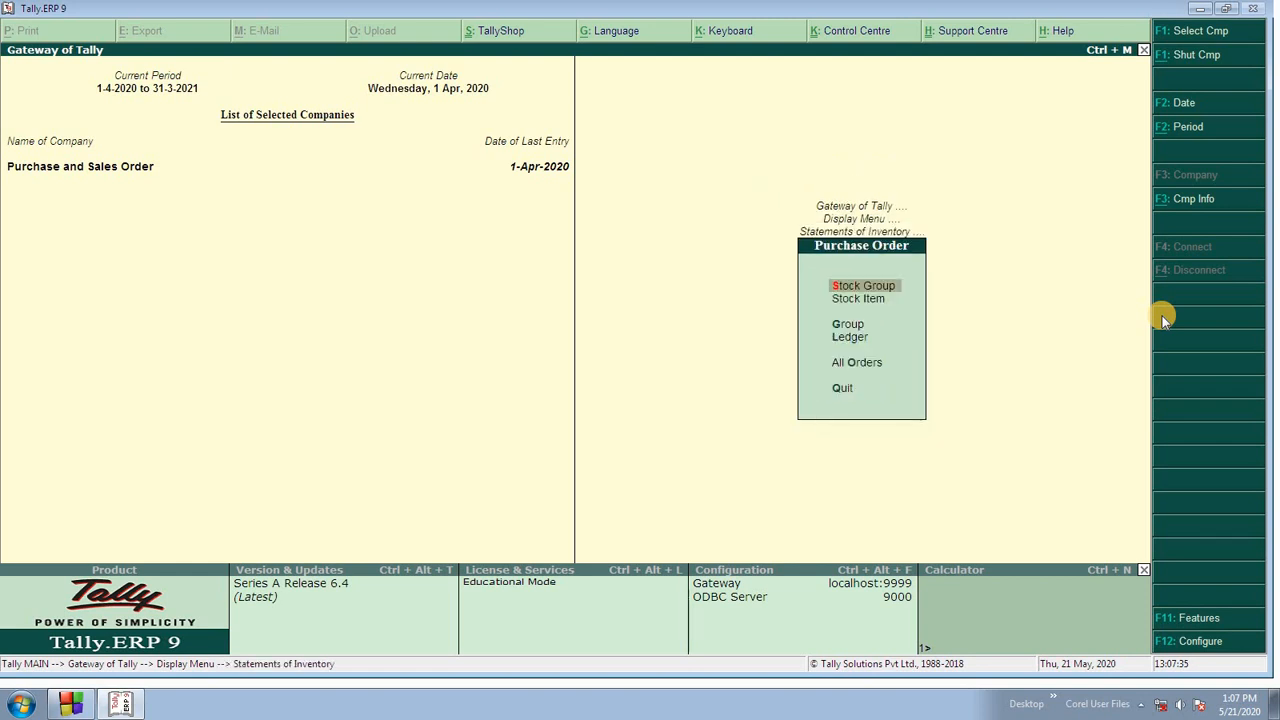
key(Down)
key(Down)
key(Down)
key(Down)
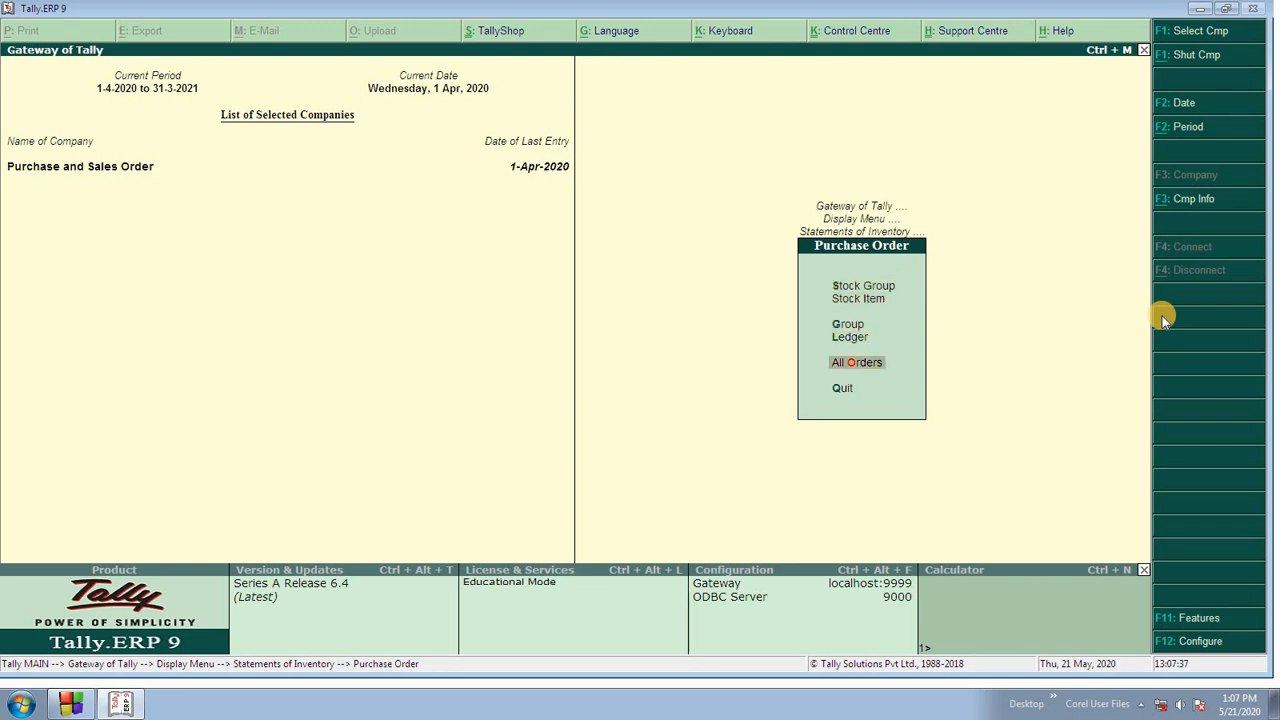
key(Return)
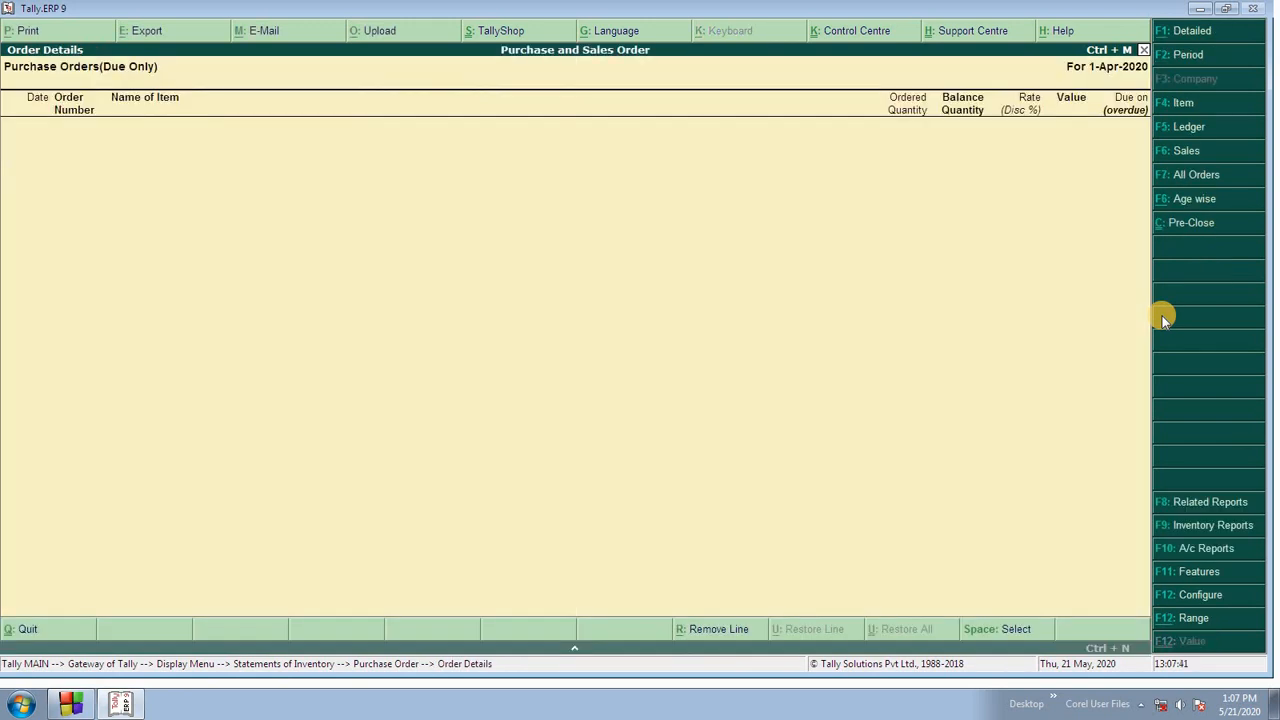
Step: Leave the purchase order report and start a new sales voucher in Accounting Vouchers
key(Escape)
key(Escape)
key(Escape)
key(Escape)
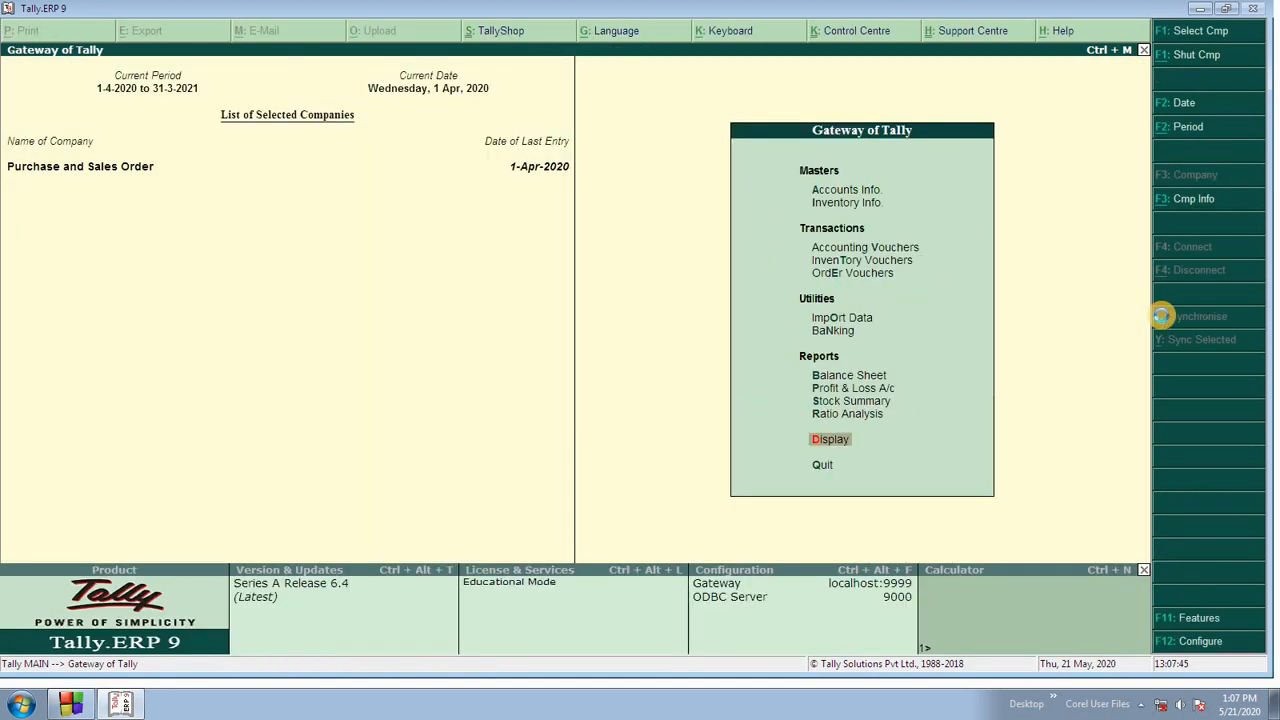
key(v)
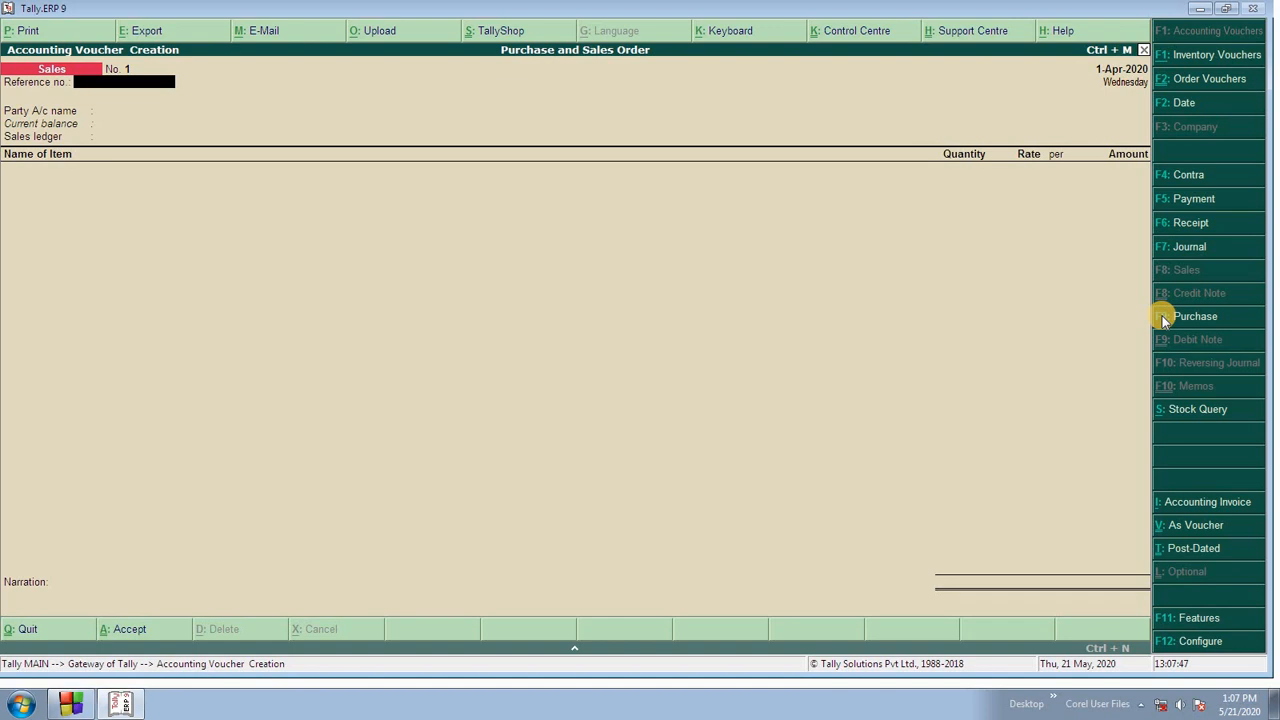
Step: Enter reference no. 74 in the sales voucher and choose the customer as the party account
text(74)
key(Return)
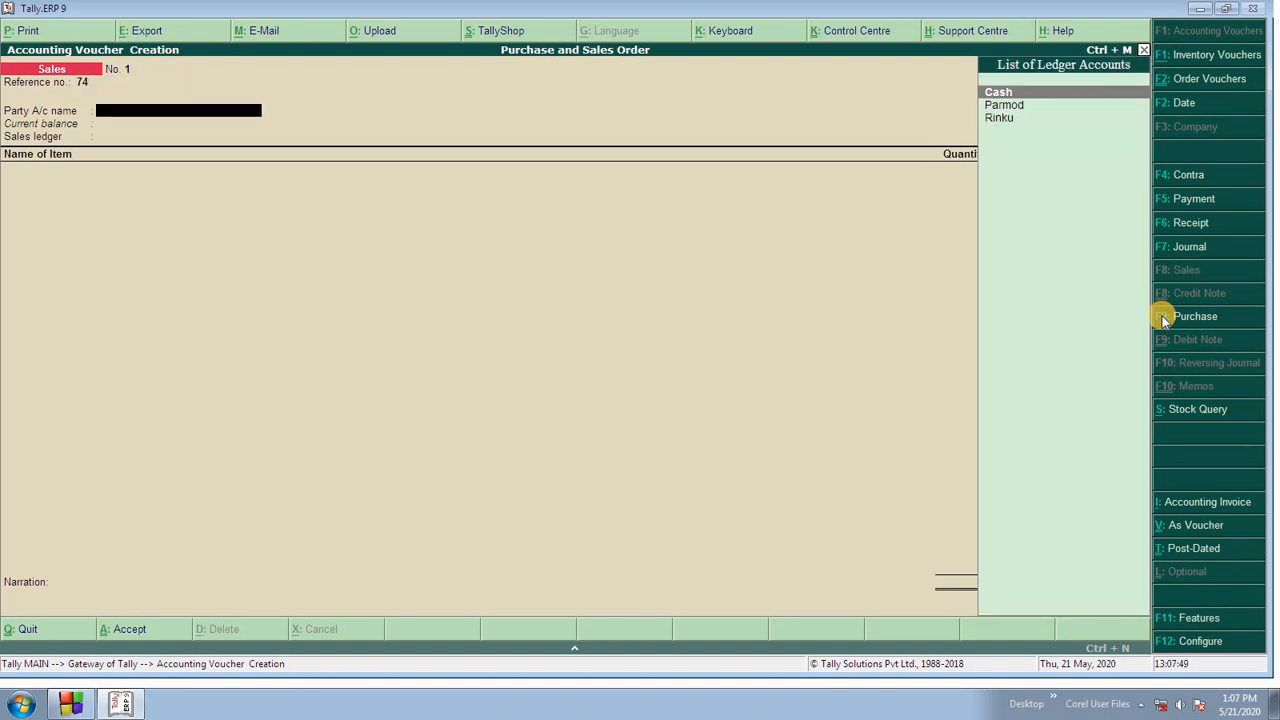
key(Down)
key(Down)
key(Return)
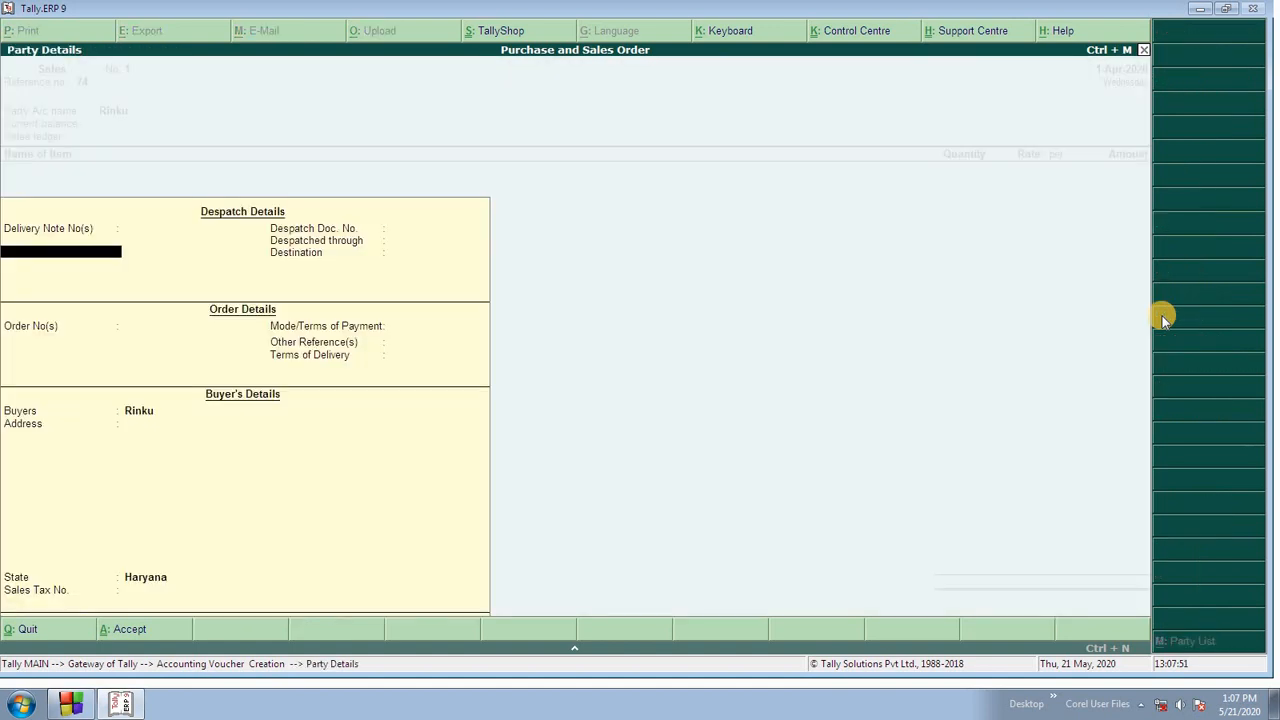
Step: Link sales order no. 1 dated 1-Apr-2020 in the party details, accepting the remaining despatch, order and buyer fields
key(Return)
key(Return)
key(Return)
key(Return)
key(Return)
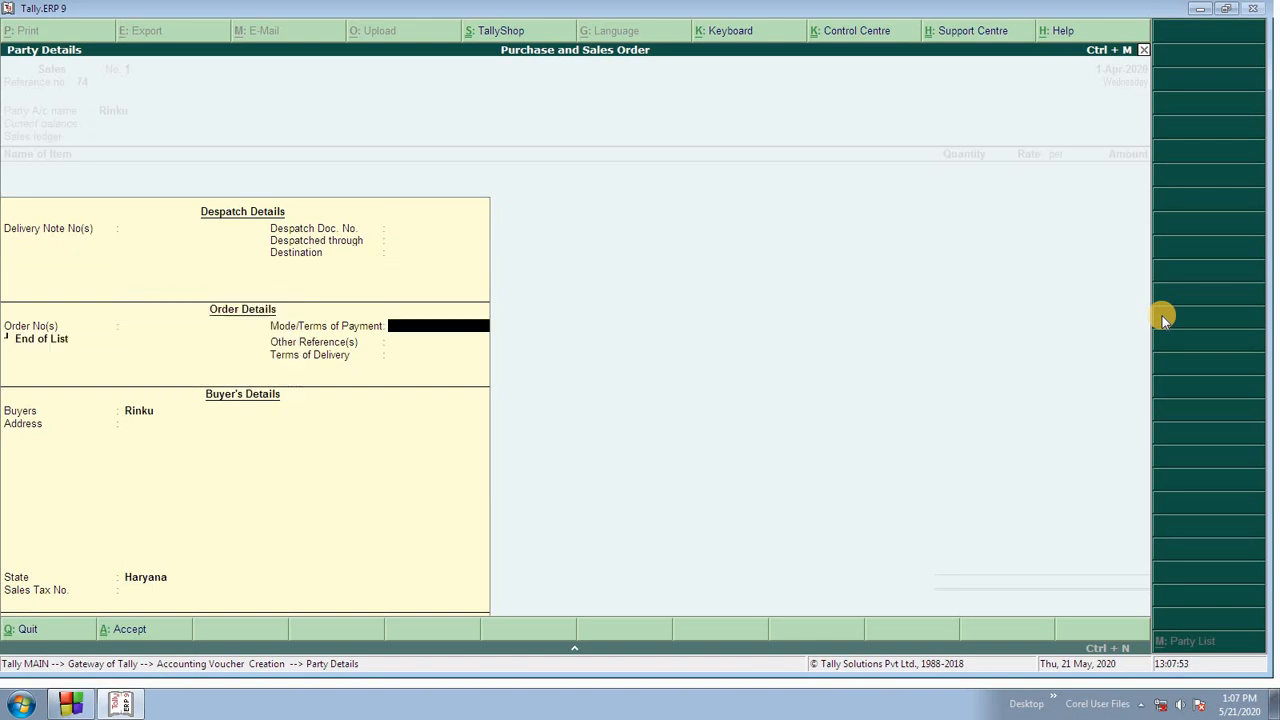
key(BackSpace)
key(Down)
key(Down)
key(Down)
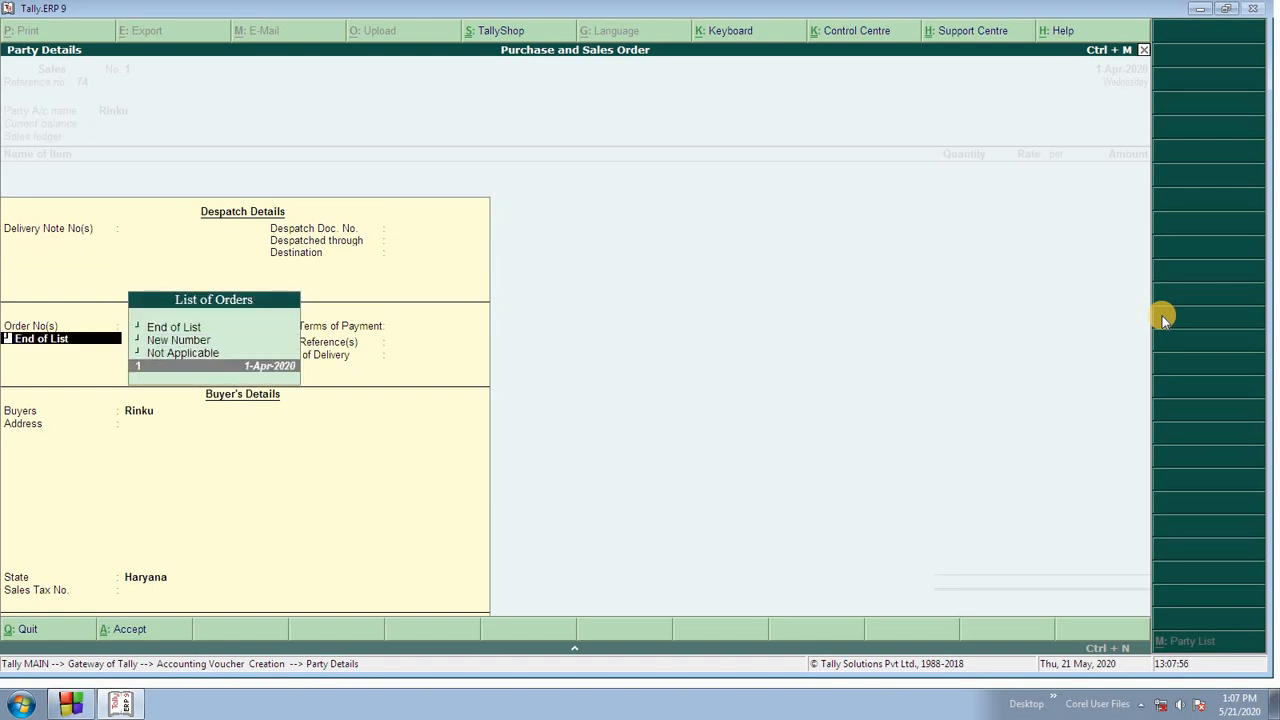
key(Return)
key(Return)
key(Return)
key(Return)
key(Return)
key(Return)
key(Return)
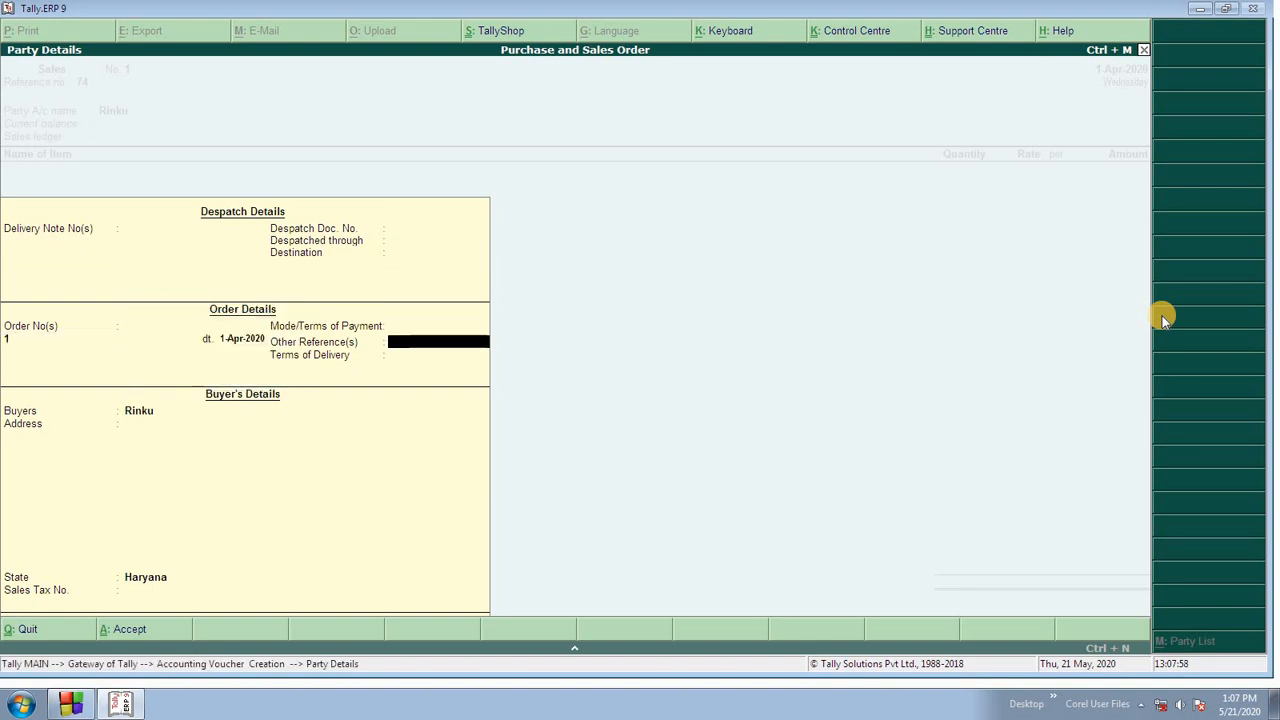
key(Return)
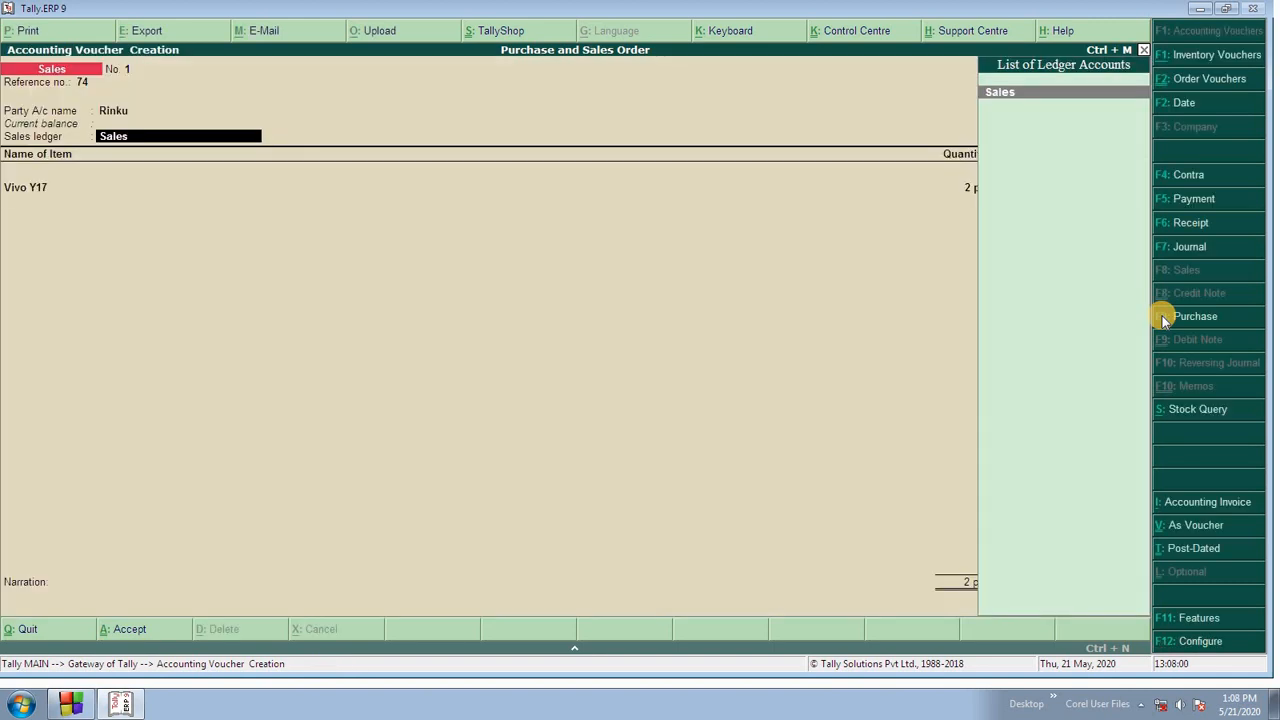
Step: Choose the Sales ledger and accept the Vivo Y17 allocation of 2 pcs at 15,000 against order no. 1
key(Return)
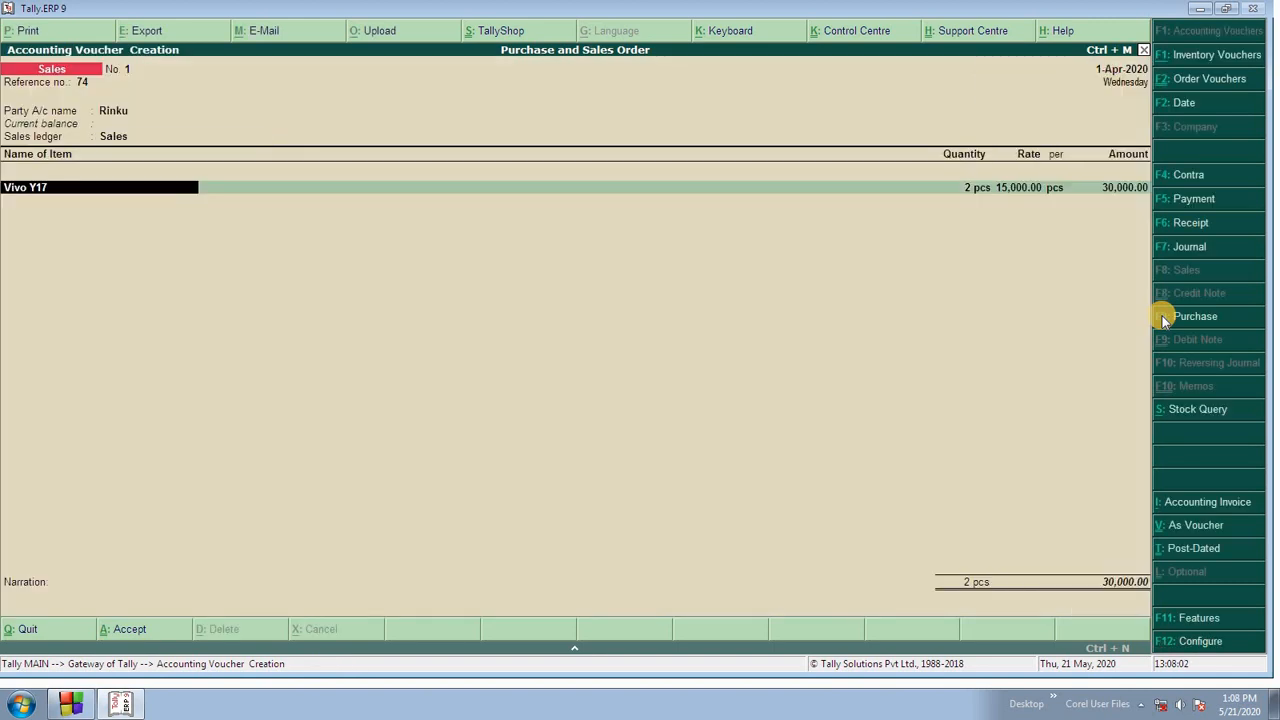
key(Return)
key(Return)
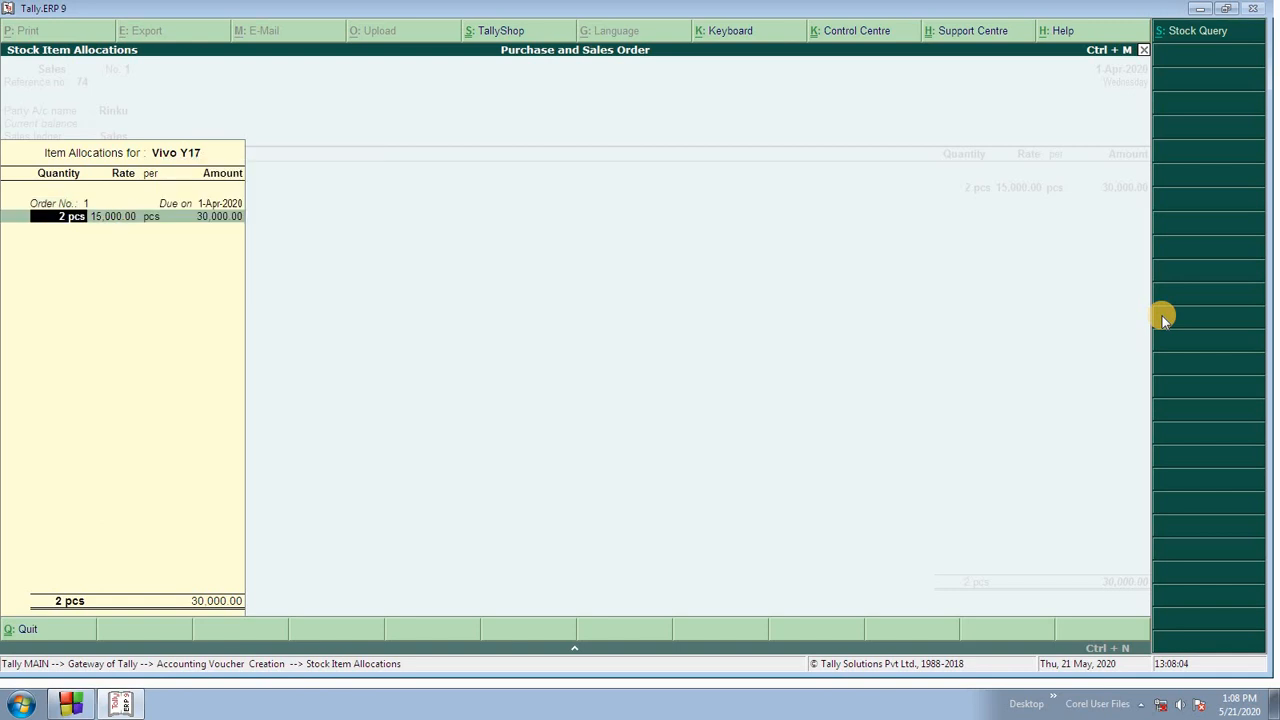
key(Return)
key(Return)
key(Return)
key(Return)
key(Return)
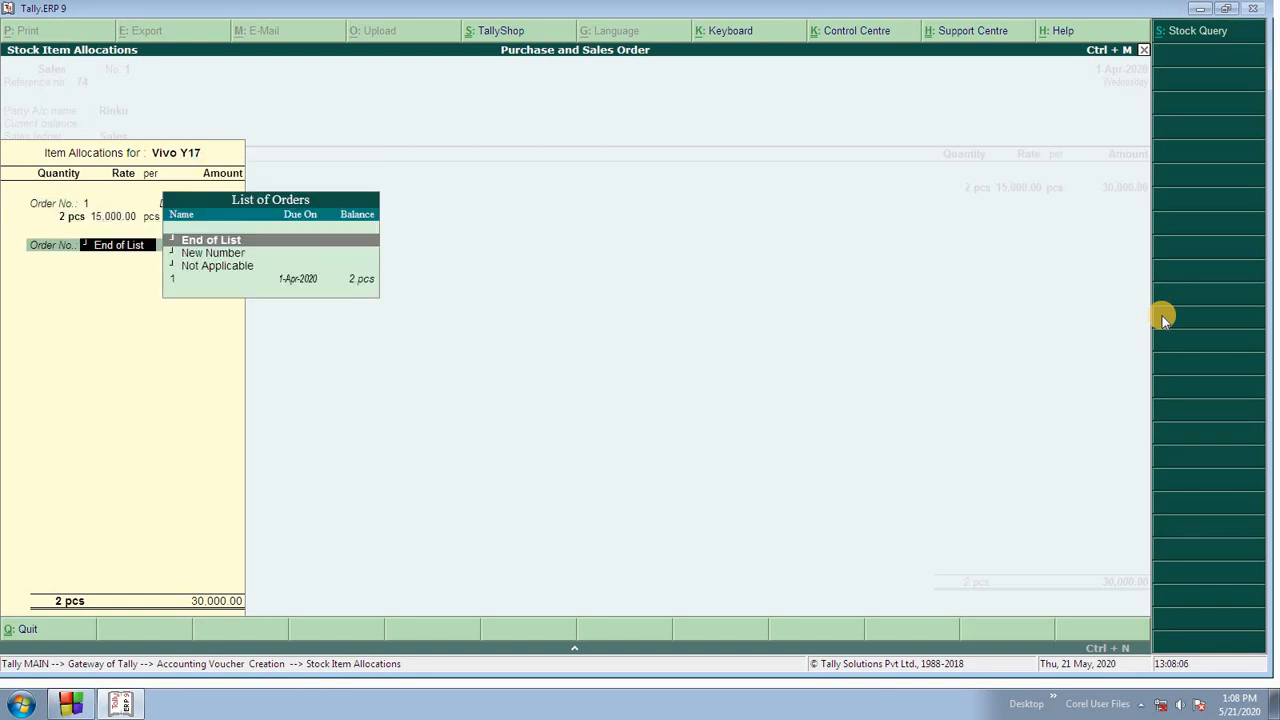
Step: End the item allocations and item list, save the sales voucher, and leave voucher entry
key(Return)
key(Return)
key(Return)
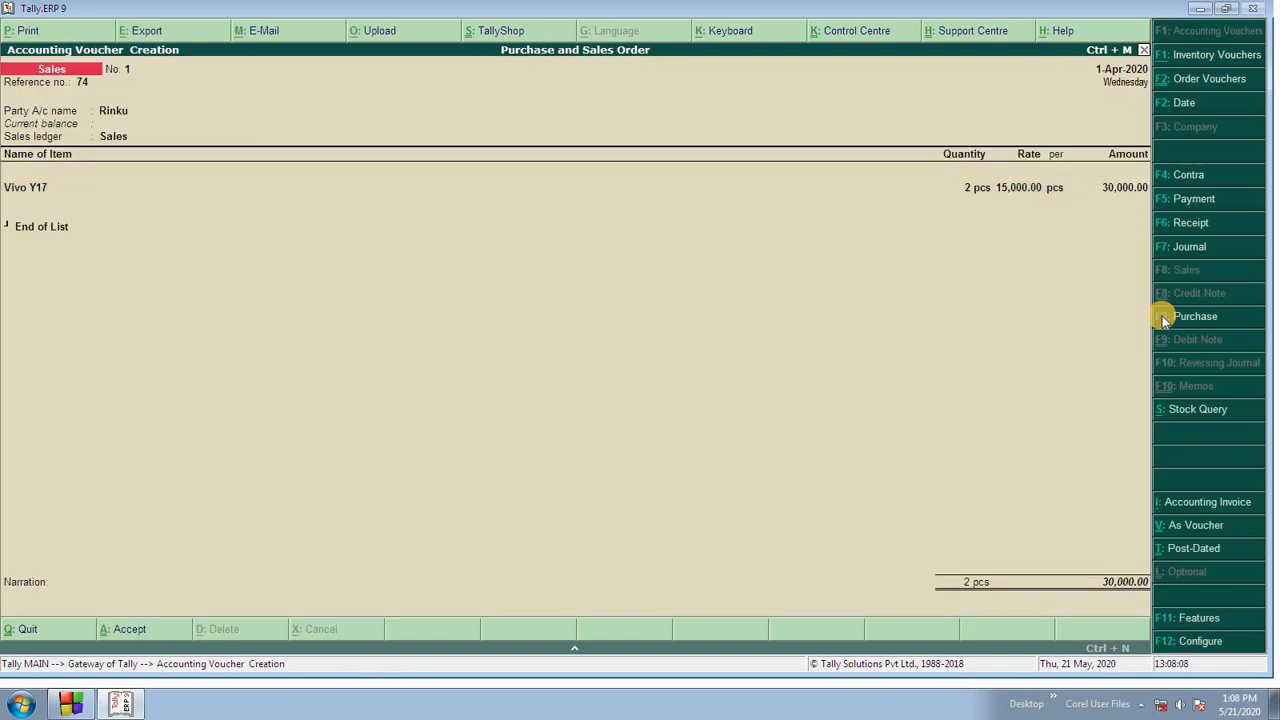
key(Return)
key(Escape)
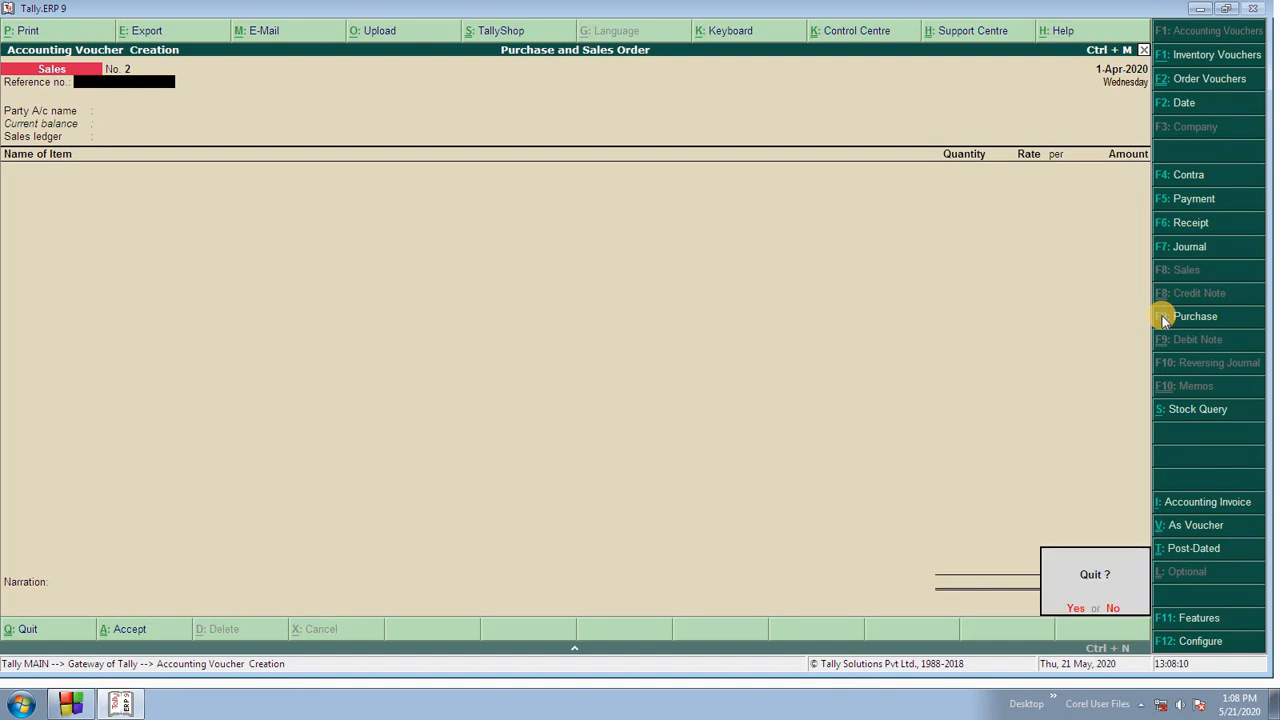
key(Return)
Step: Open the Statements of Inventory reports from the display reports
key(Down)
key(Down)
key(Down)
key(Down)
key(Down)
key(Down)
key(Down)
key(Down)
key(Down)
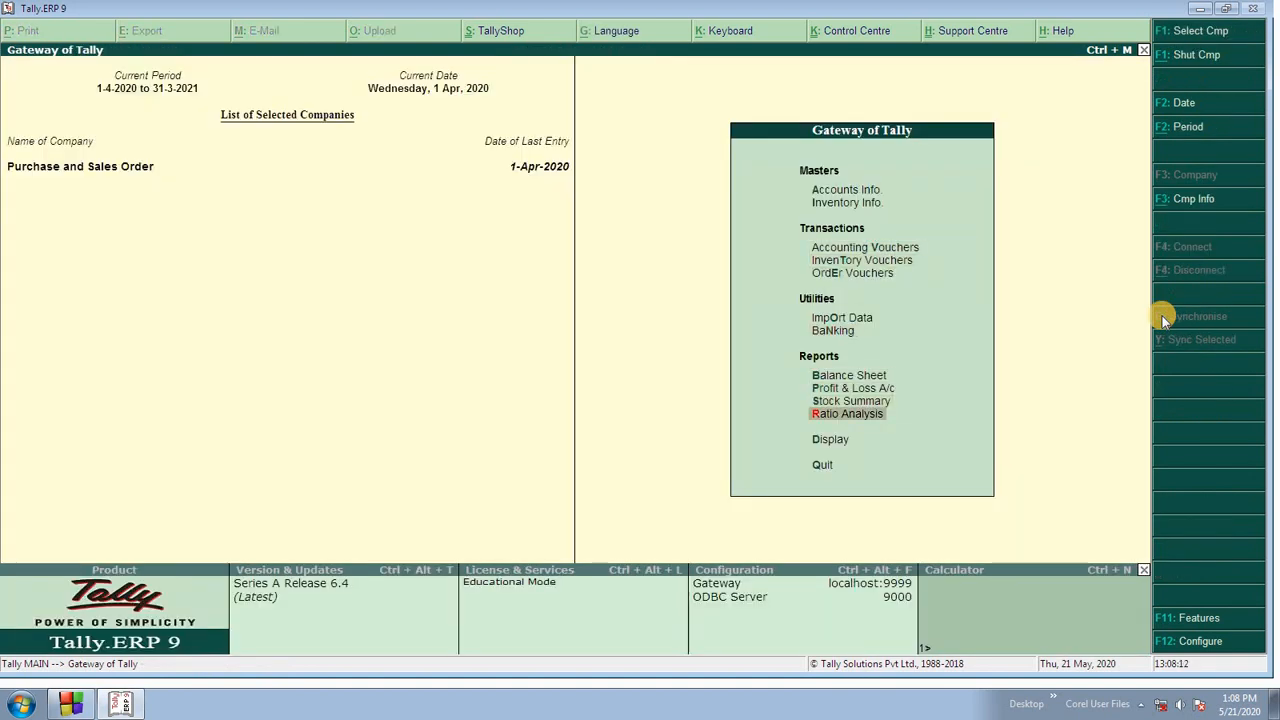
key(Return)
key(Down)
key(Down)
key(Down)
key(Down)
key(Down)
key(Down)
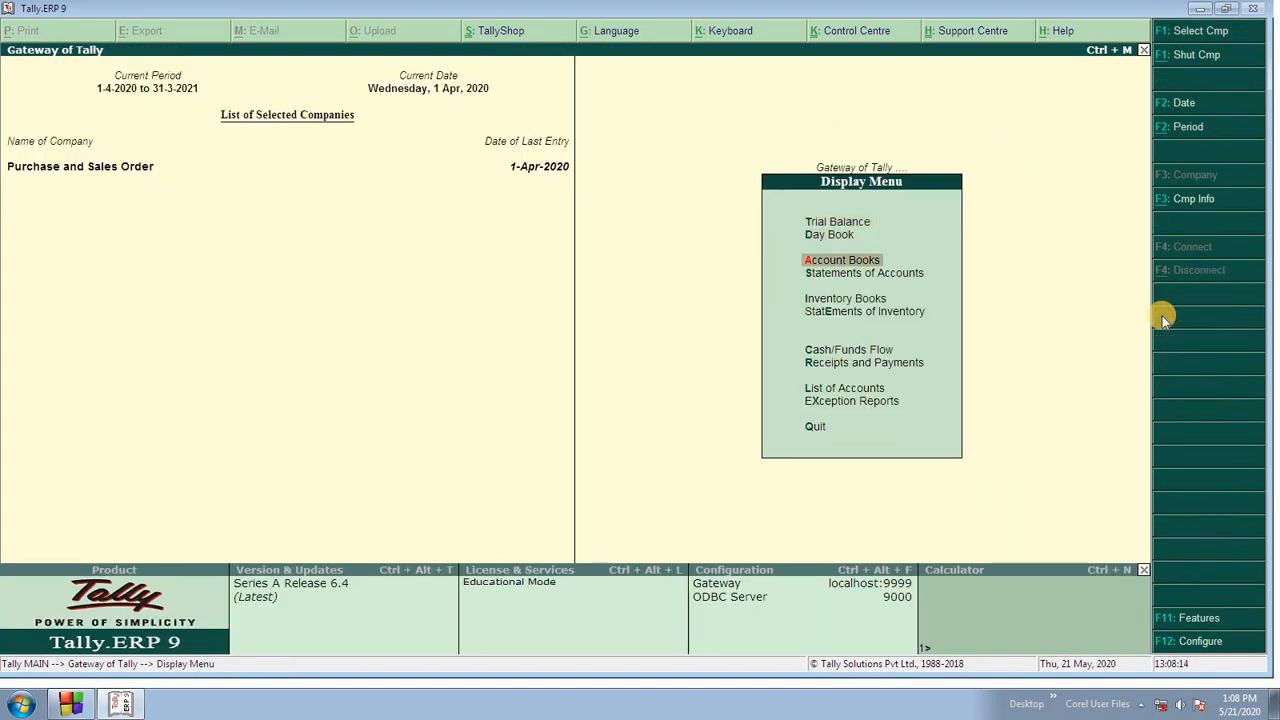
key(Up)
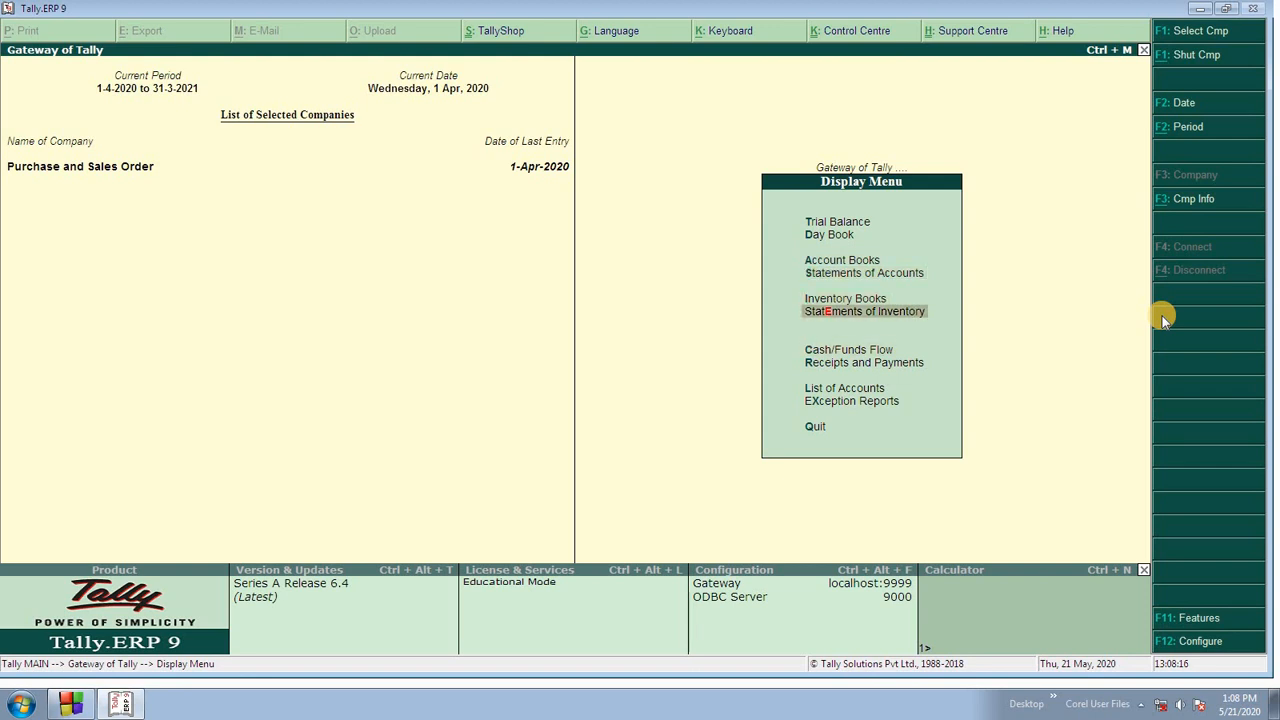
key(Return)
key(Down)
key(Down)
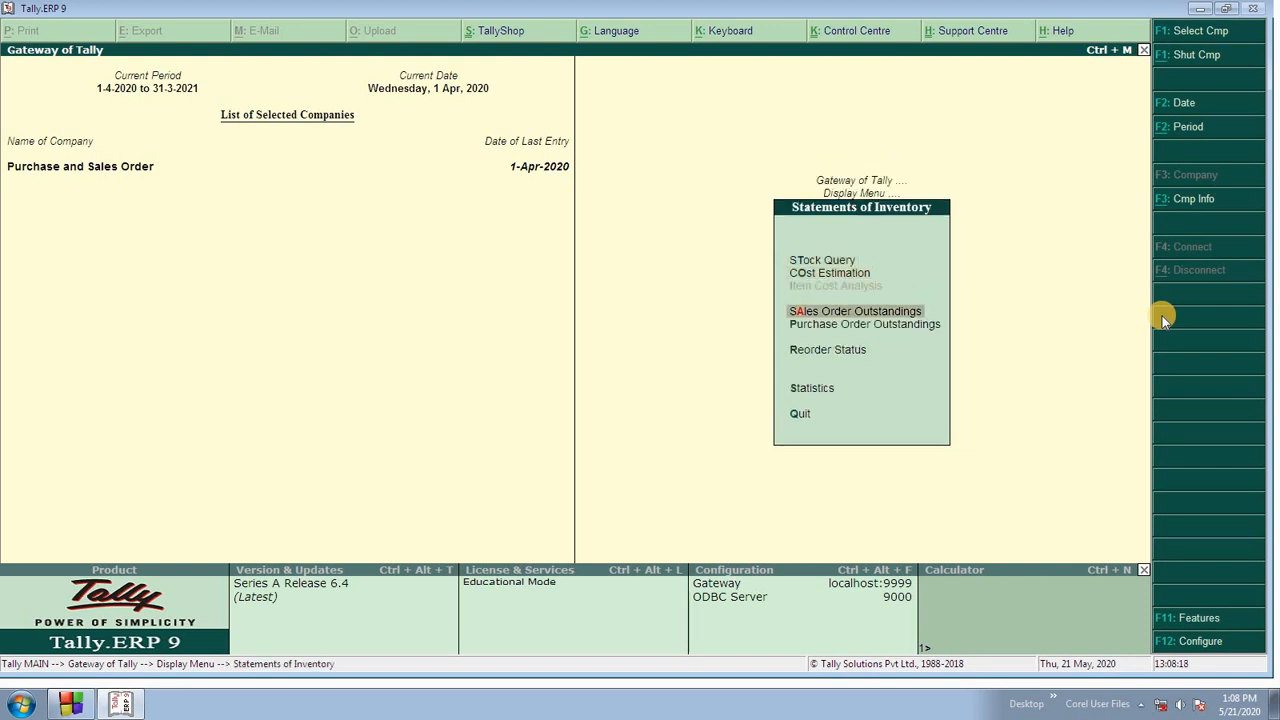
Step: Check the Sales Order Outstandings report for all orders
key(Return)
key(Down)
key(Down)
key(Down)
key(Down)
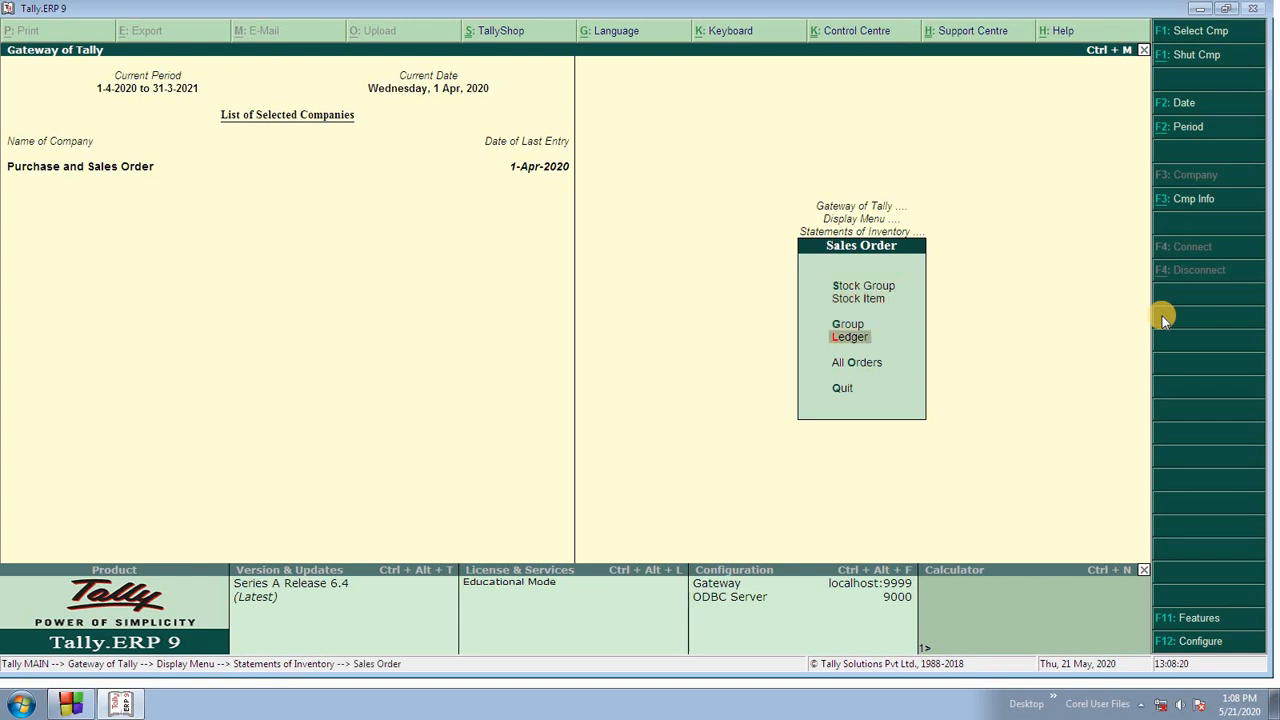
key(Return)
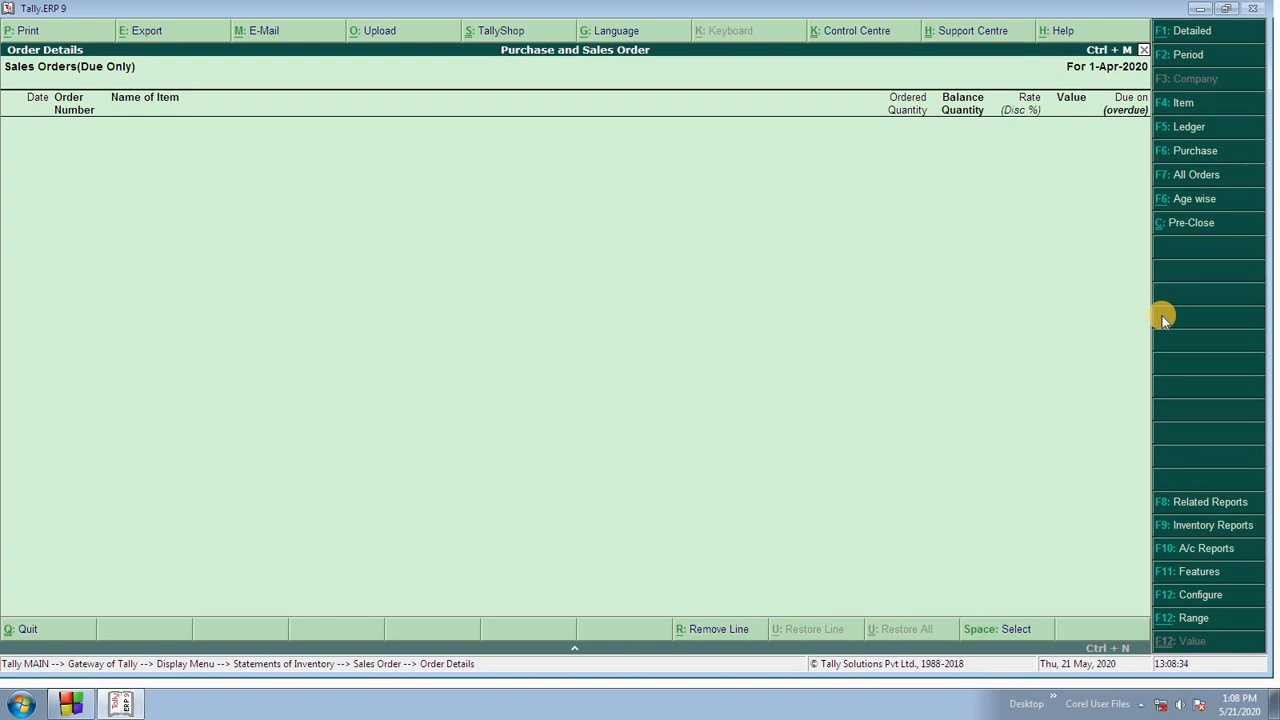
Step: Leave the sales order report and review the recorded vouchers in the Day Book
key(Escape)
key(Escape)
key(Escape)
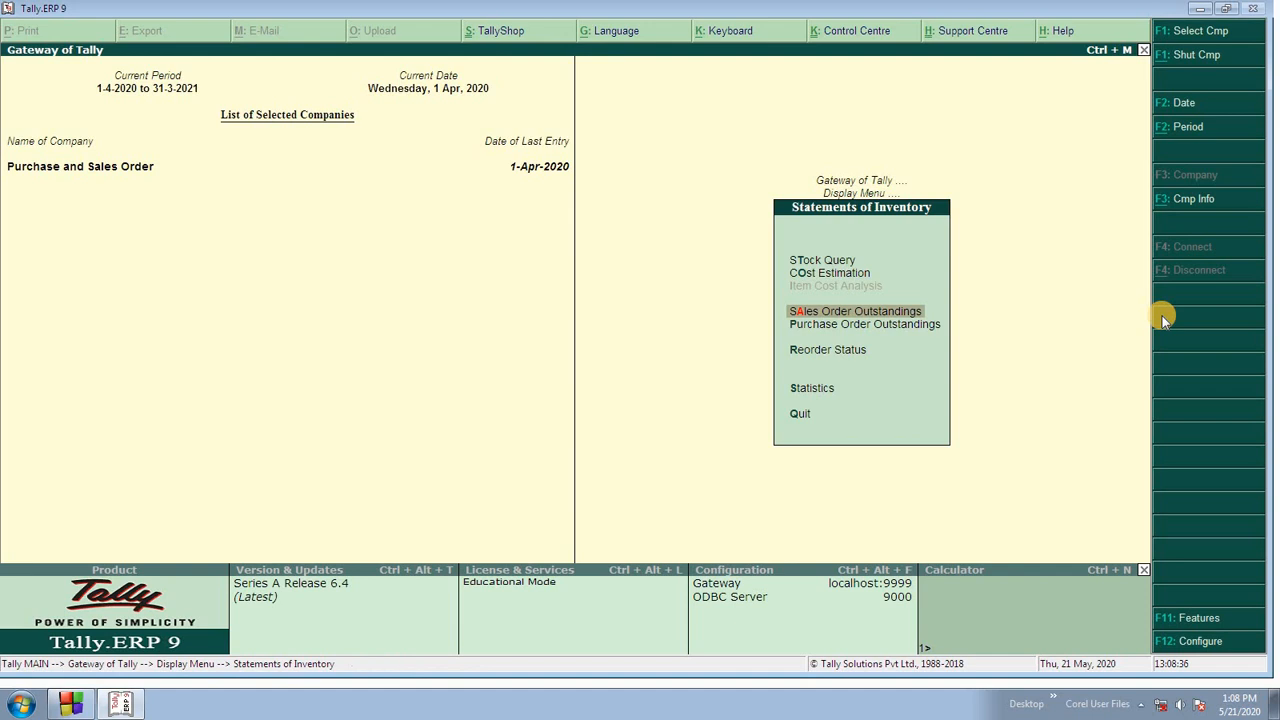
key(Escape)
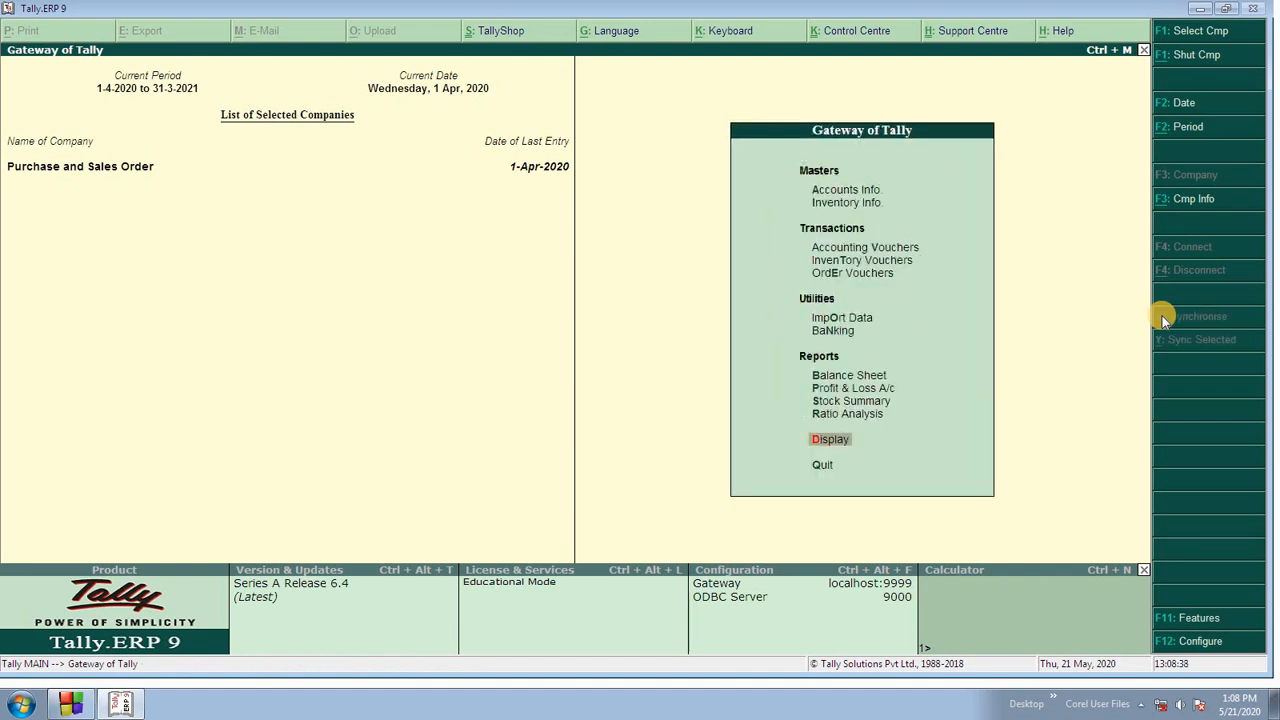
key(Return)
key(Down)
key(Return)
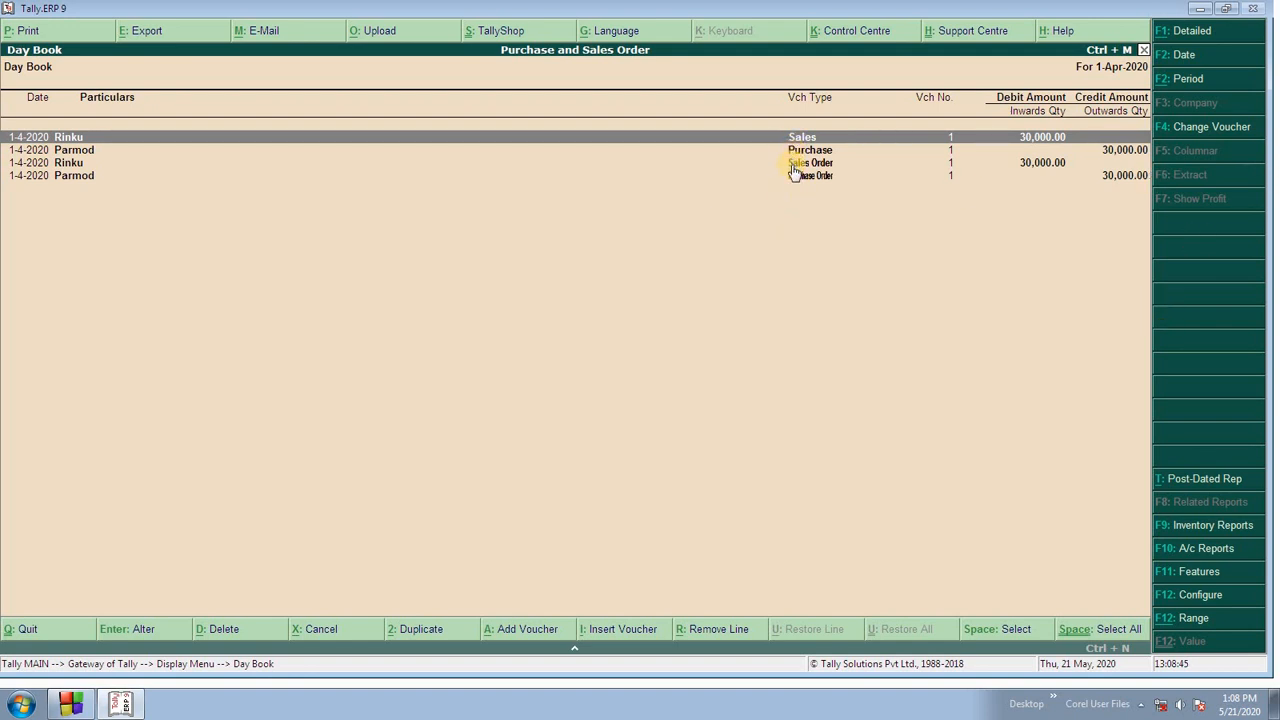
Step: Leave the Day Book and start a new payment voucher in Accounting Vouchers
key(Escape)
key(Escape)
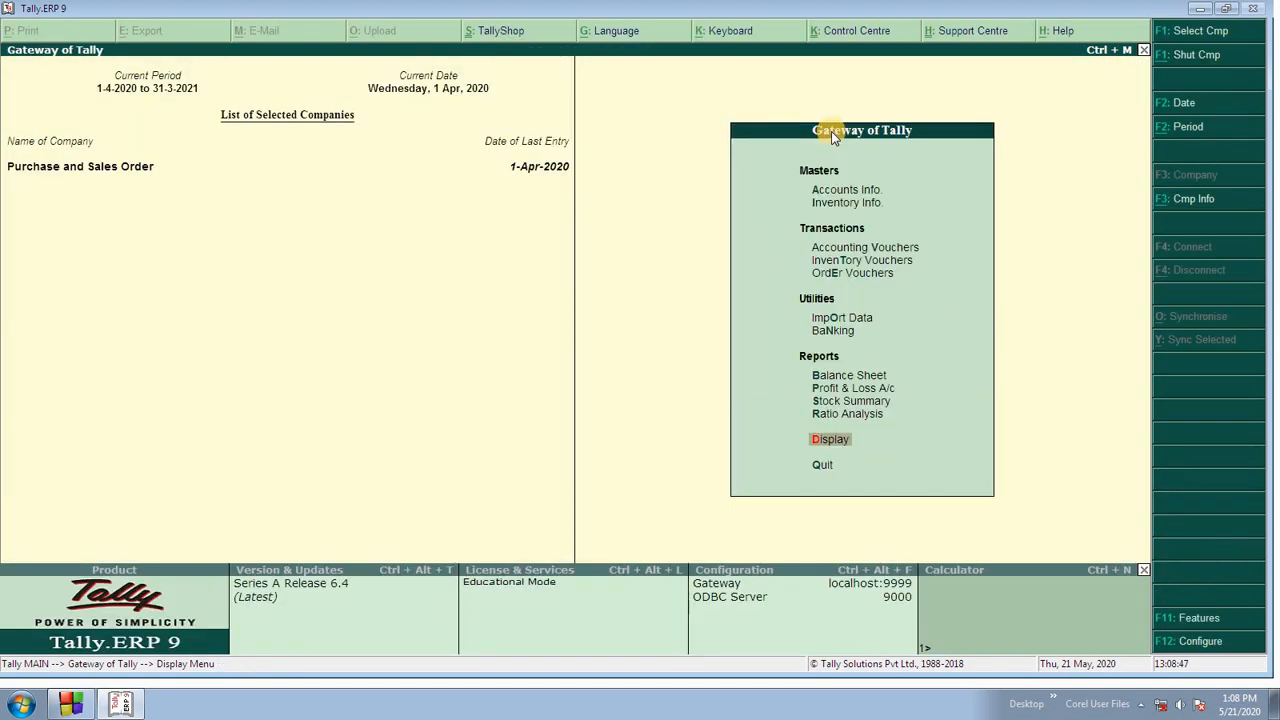
key(Up)
key(Up)
key(Up)
key(Up)
key(Up)
key(Up)
key(Up)
key(Up)
key(Up)
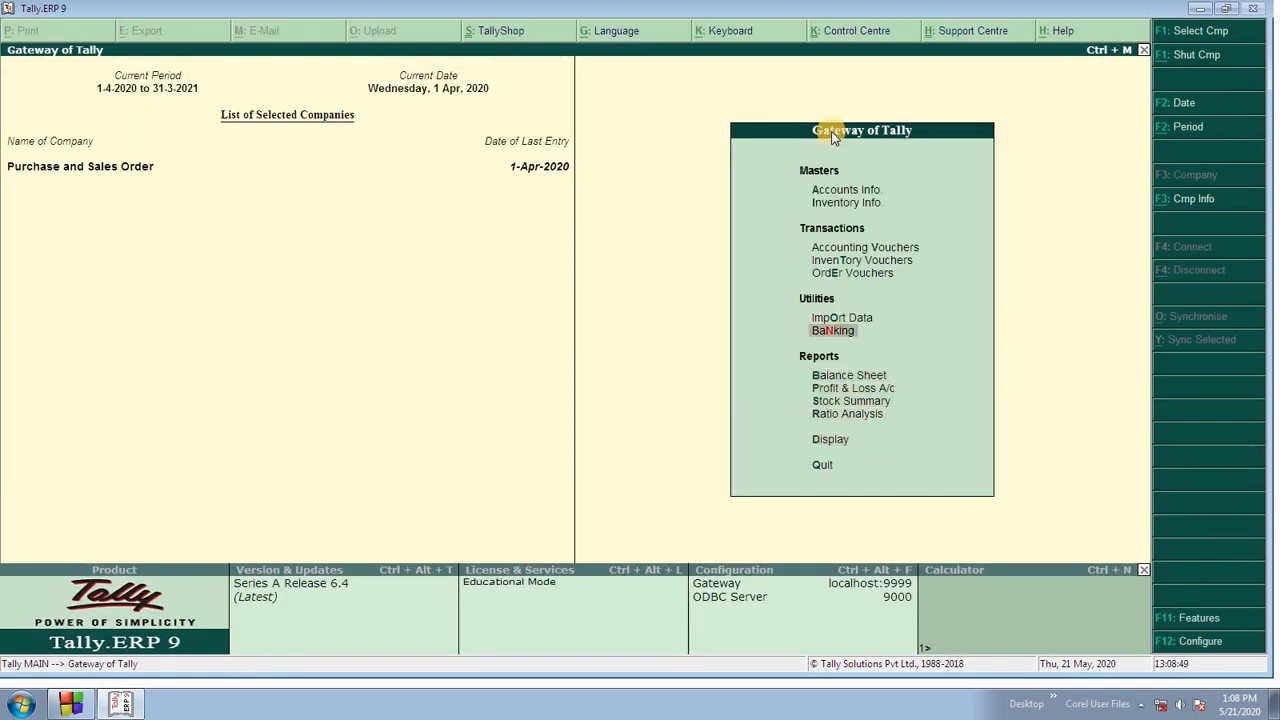
key(Return)
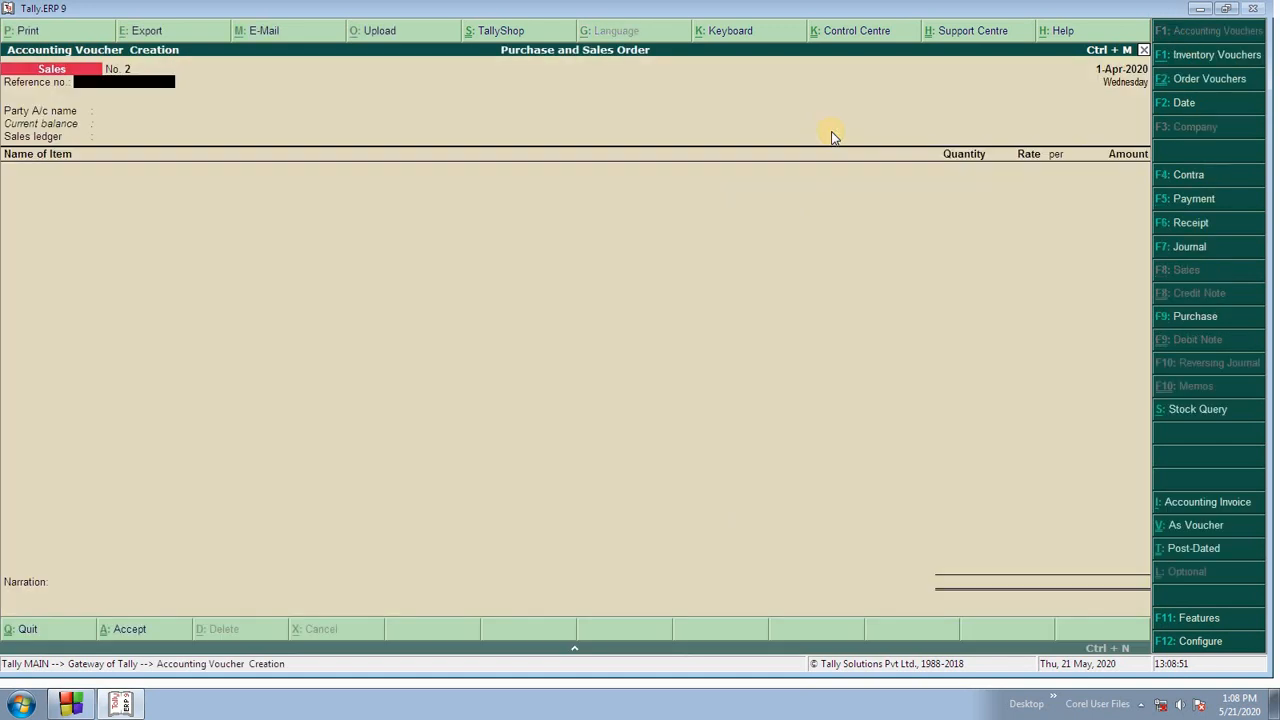
key(F5)
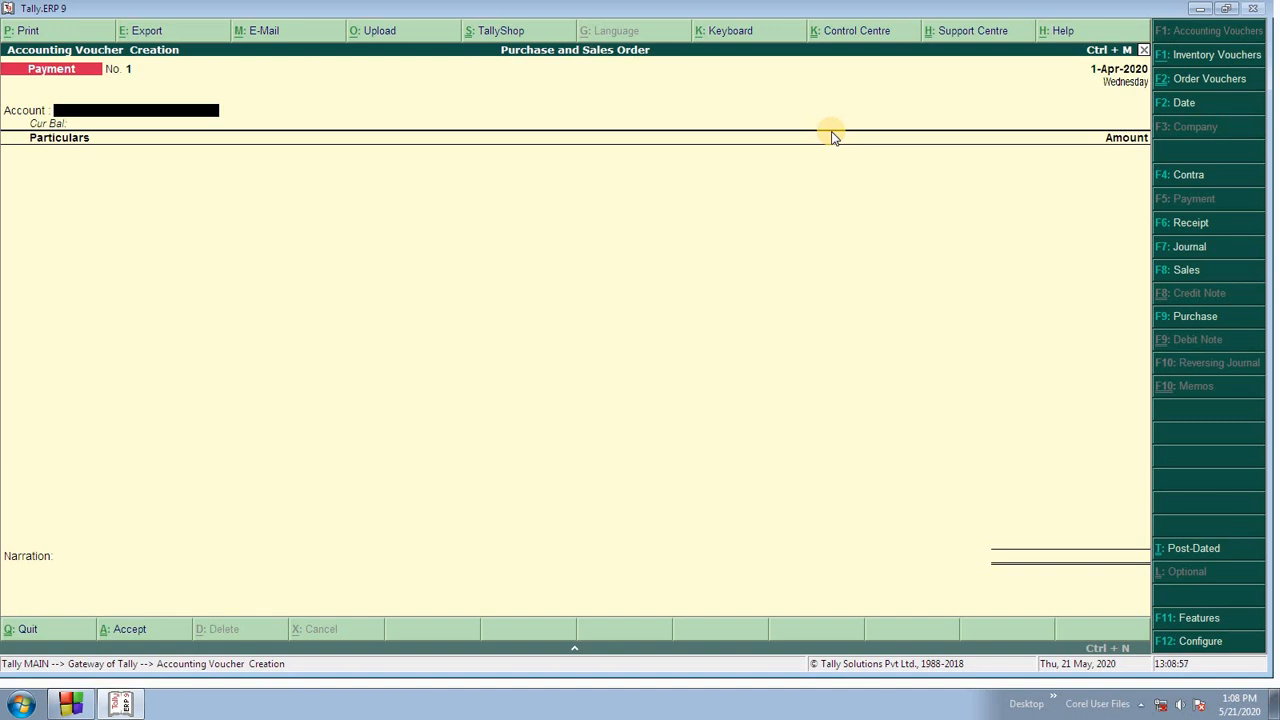
Step: Configure payment vouchers with single entry mode No, payment/receipt as contra Yes, and Cr/Dr instead of To/By Yes
key(F12)
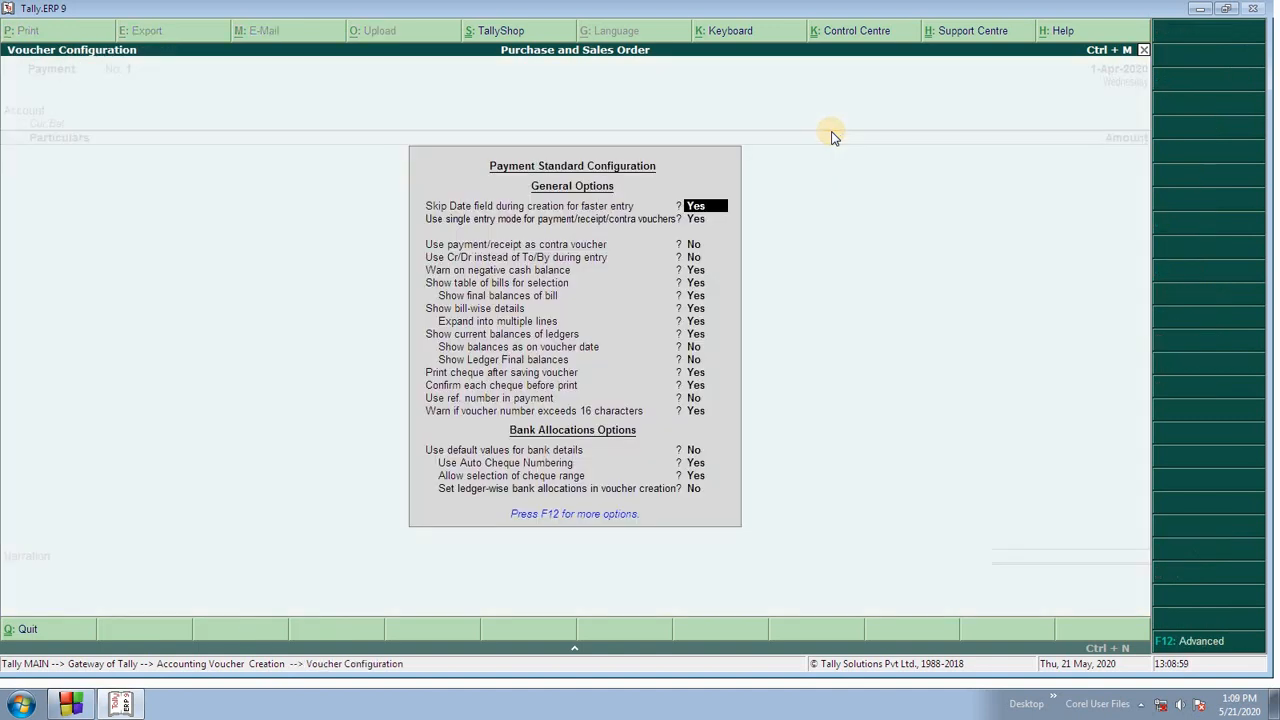
key(Return)
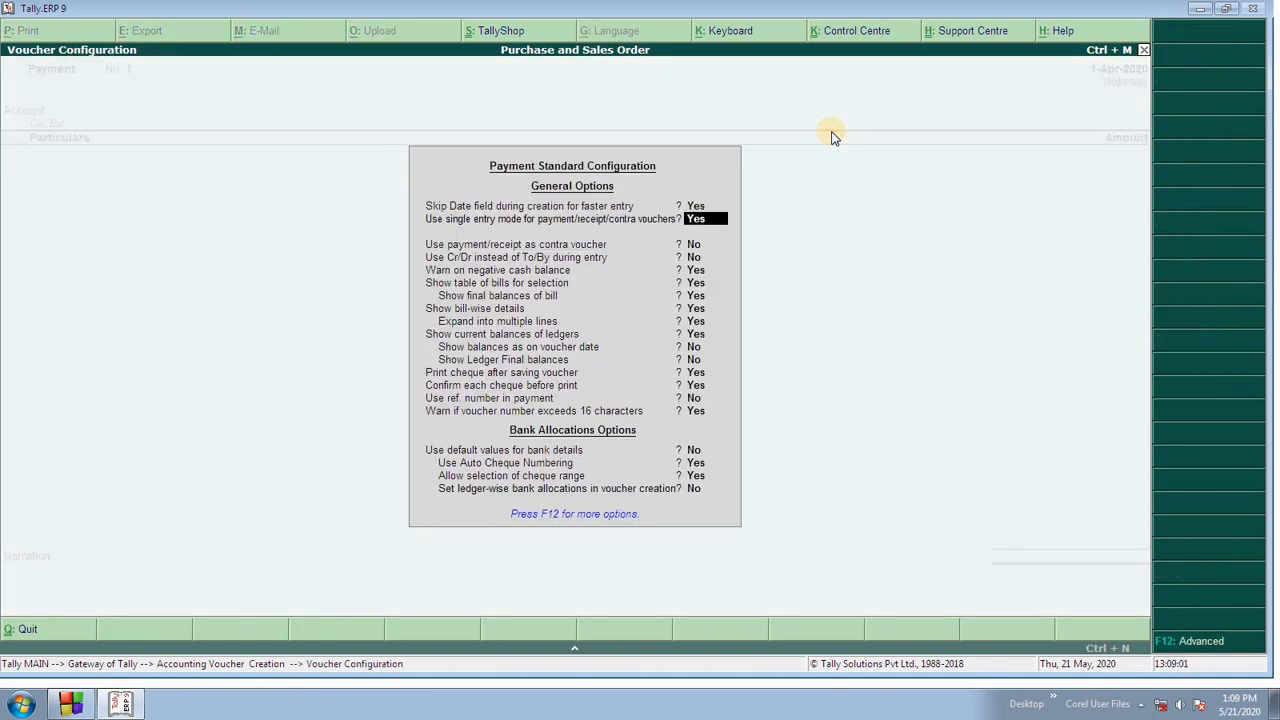
key(n)
key(Return)
key(Return)
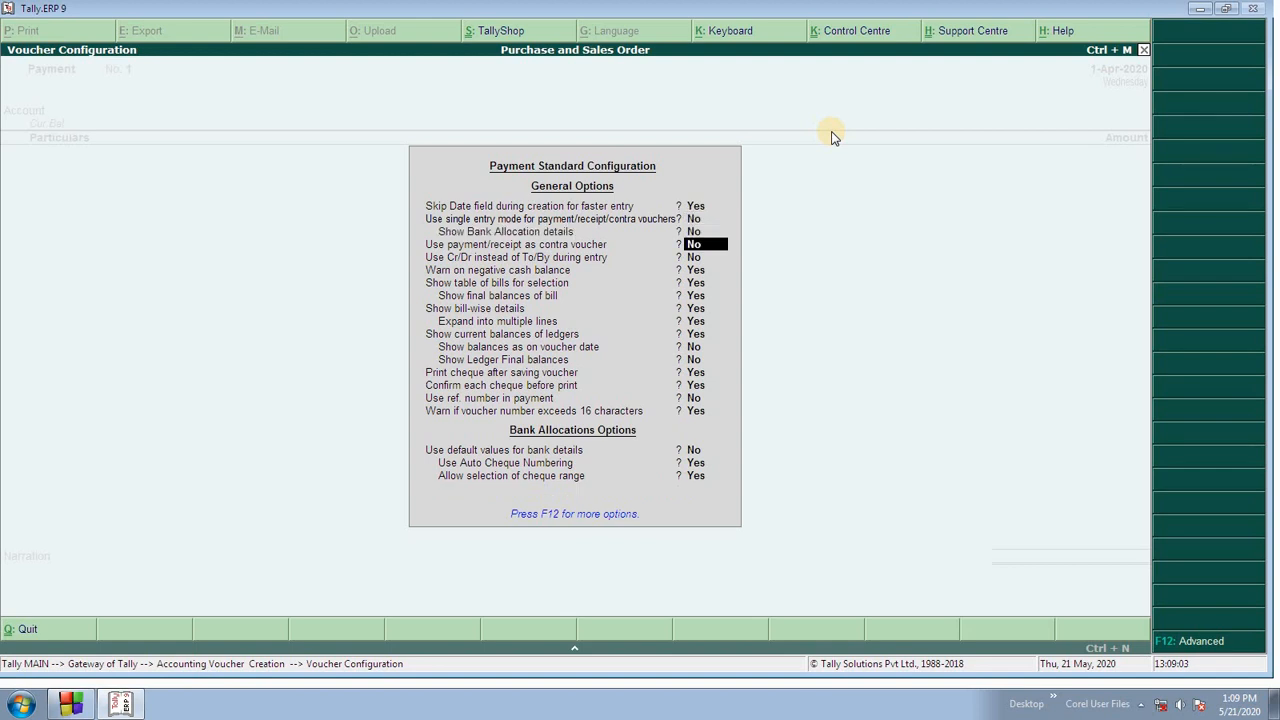
key(y)
key(Return)
key(y)
key(Return)
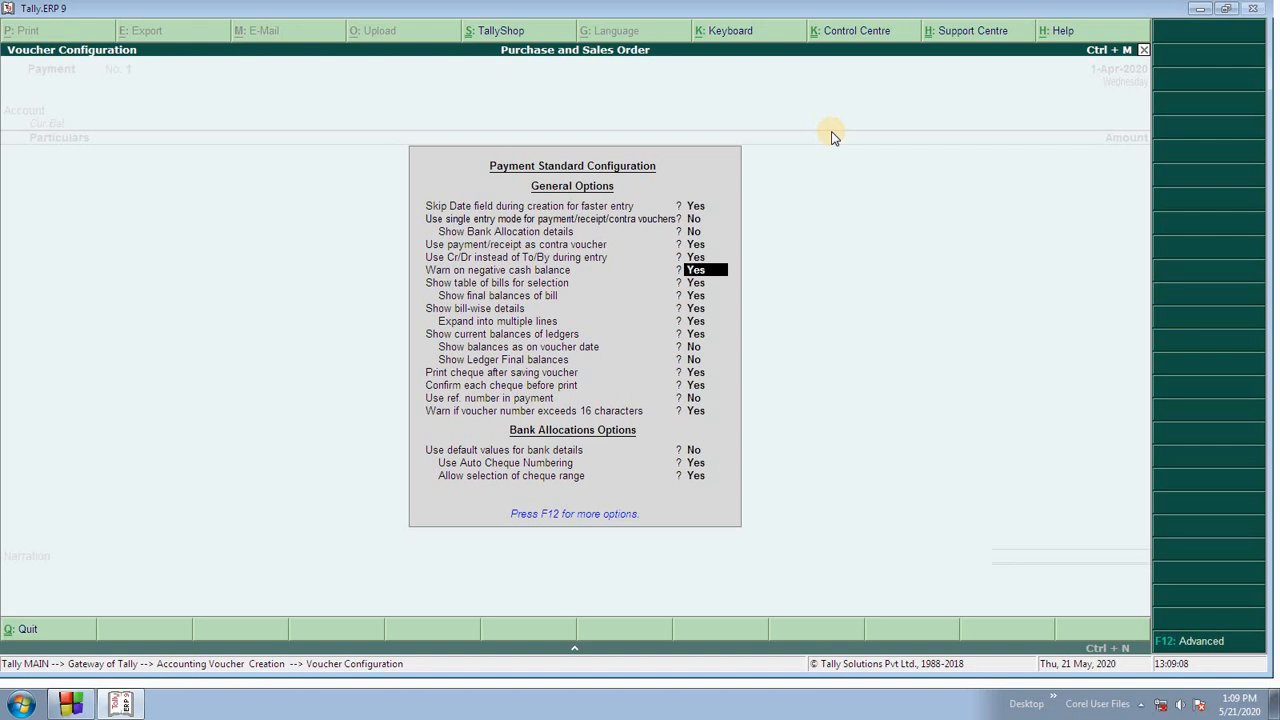
key(Return)
key(Return)
key(Return)
key(Return)
key(Return)
key(Return)
key(Return)
key(Return)
key(Return)
key(Return)
key(Return)
key(Return)
key(Return)
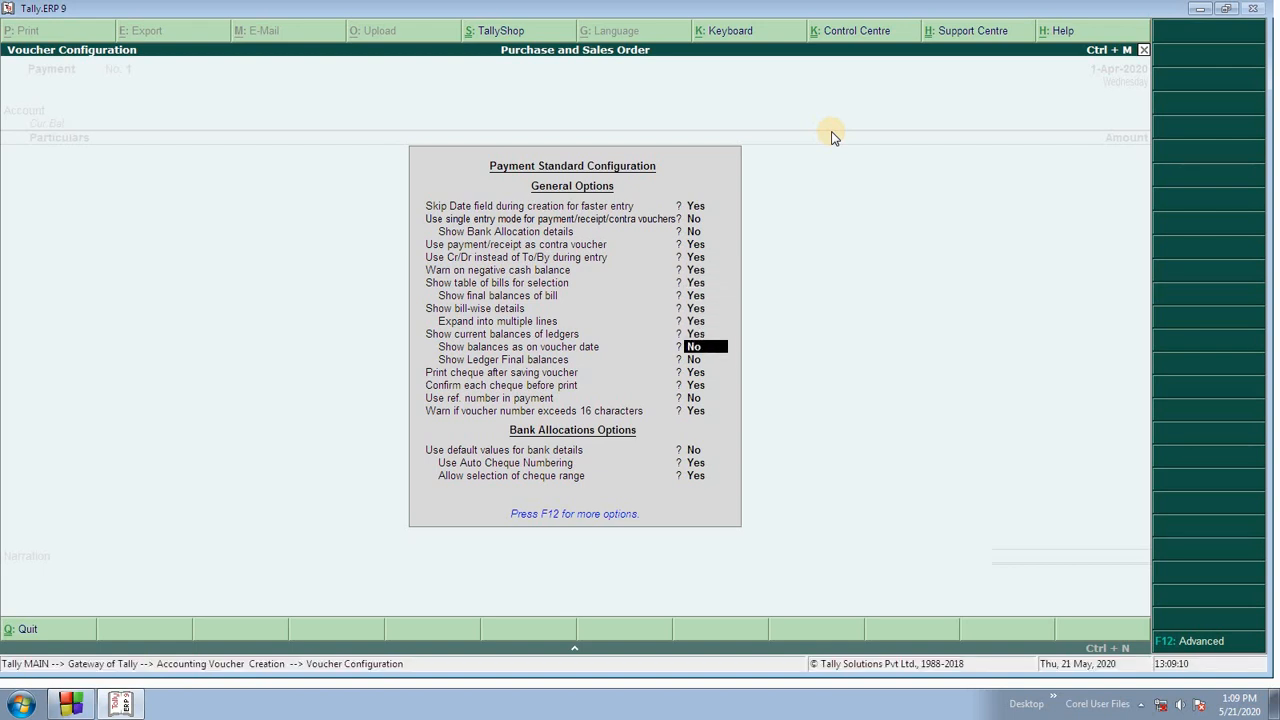
key(Return)
key(Return)
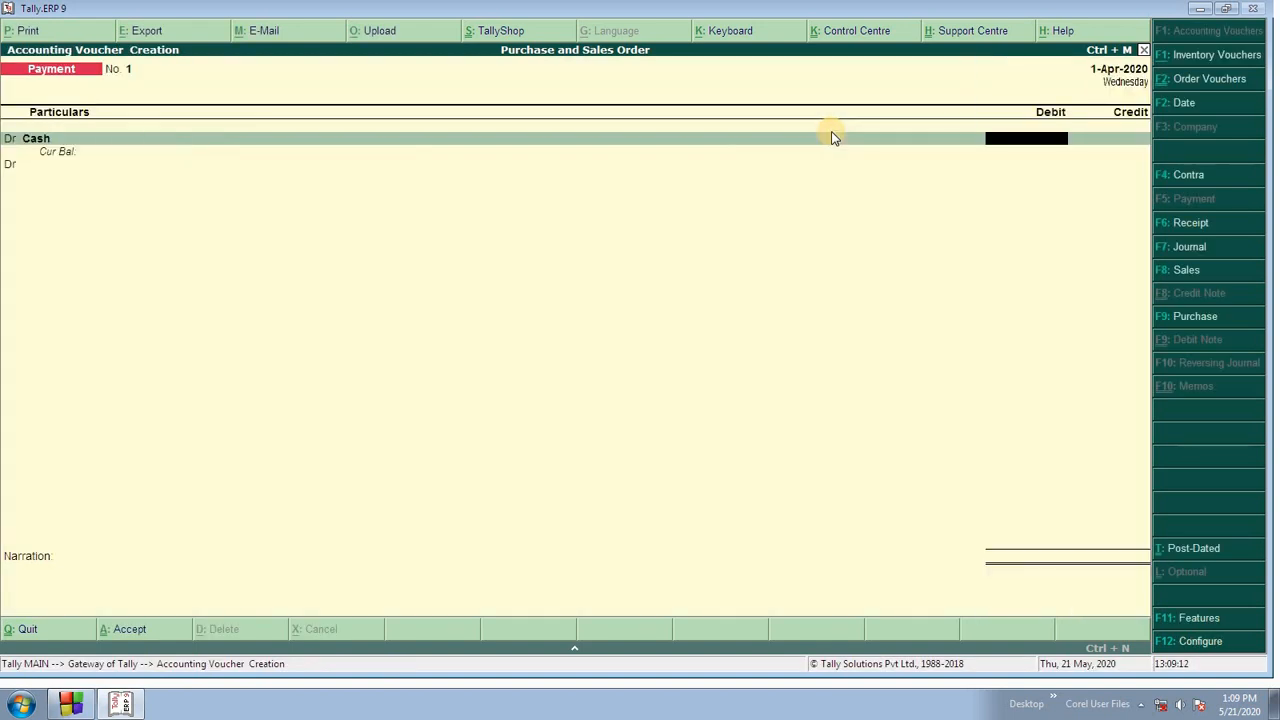
Step: Debit the supplier's ledger with 30,000 in the payment voucher and allocate it as Agst Ref to bill 54
key(BackSpace)
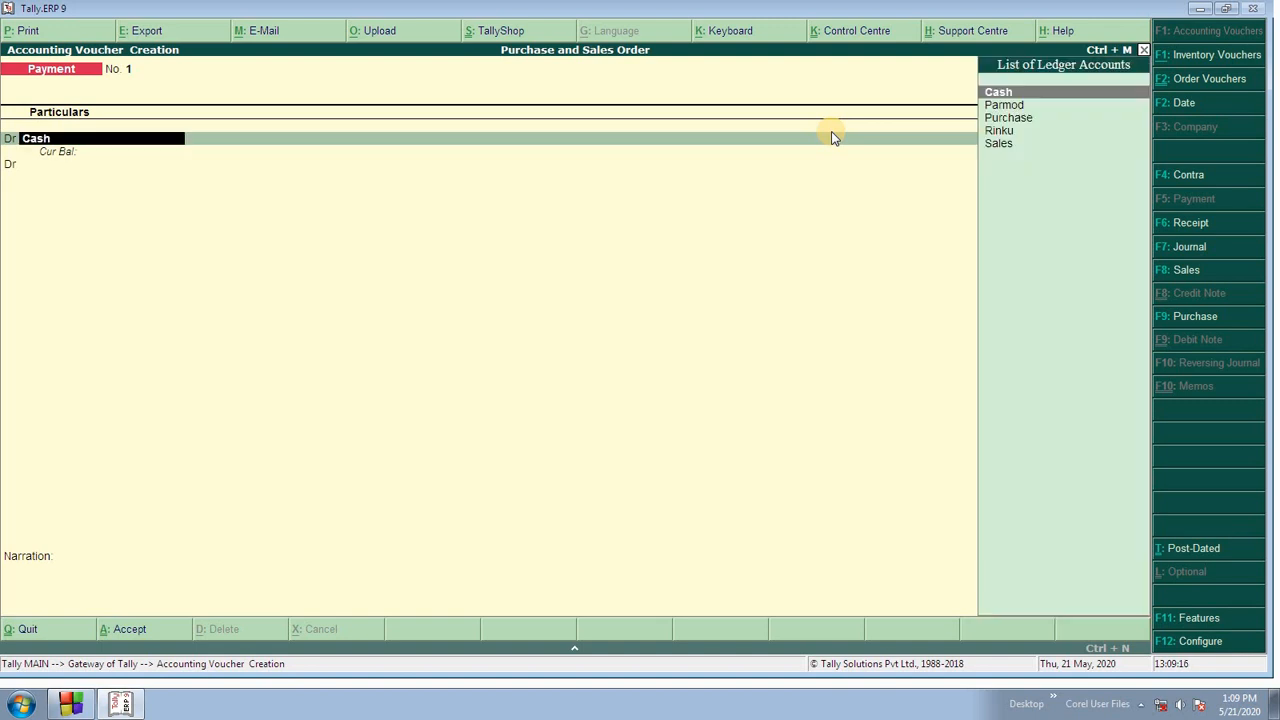
key(Down)
key(Return)
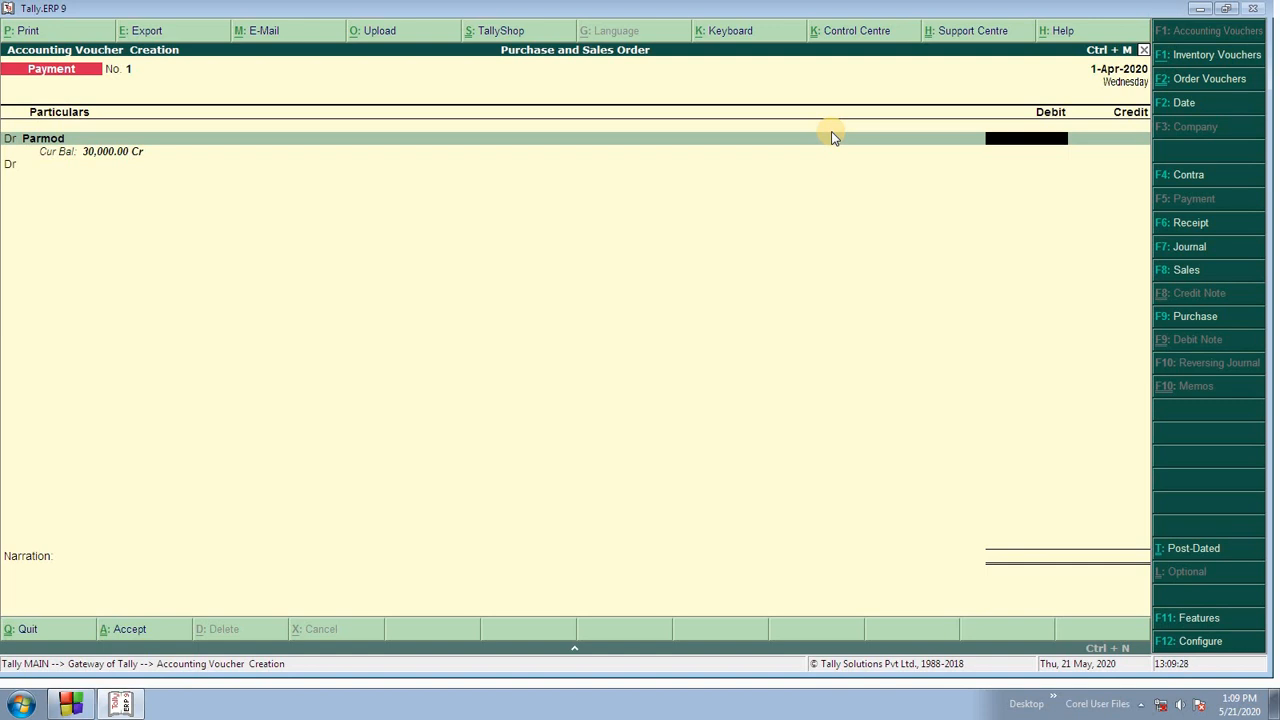
text(30000)
key(Return)
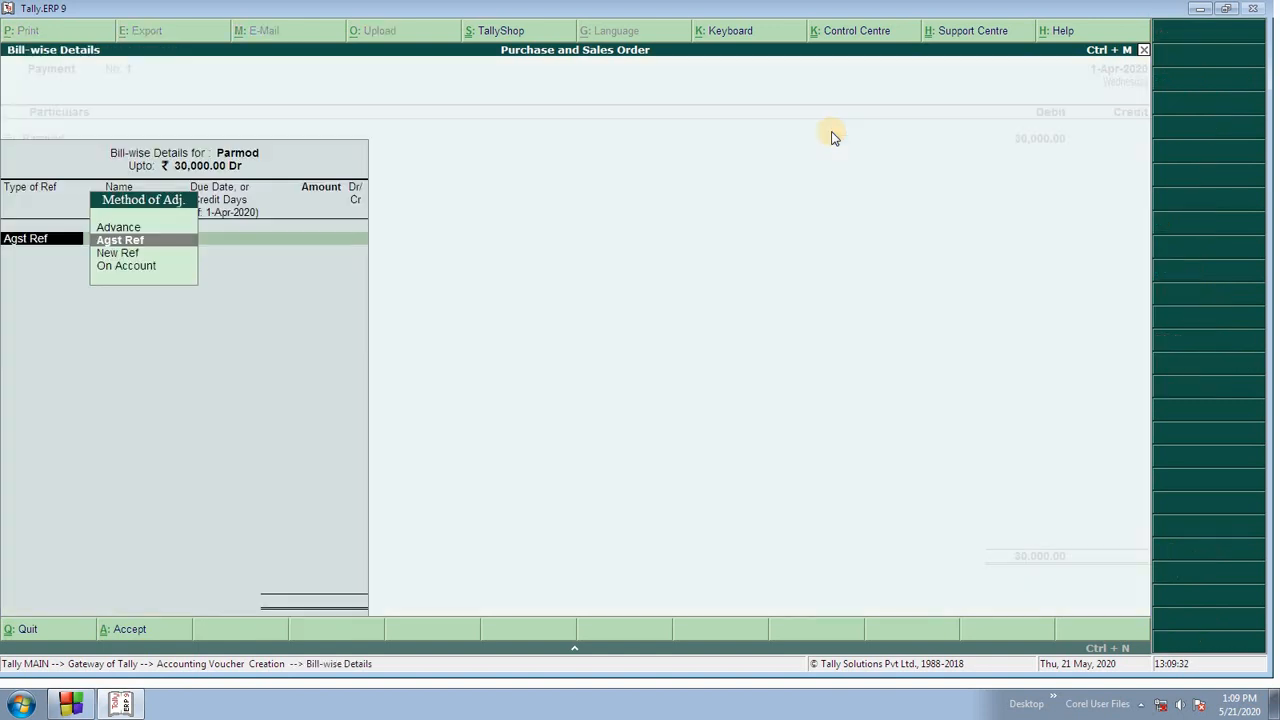
key(Return)
key(Return)
key(Return)
key(Return)
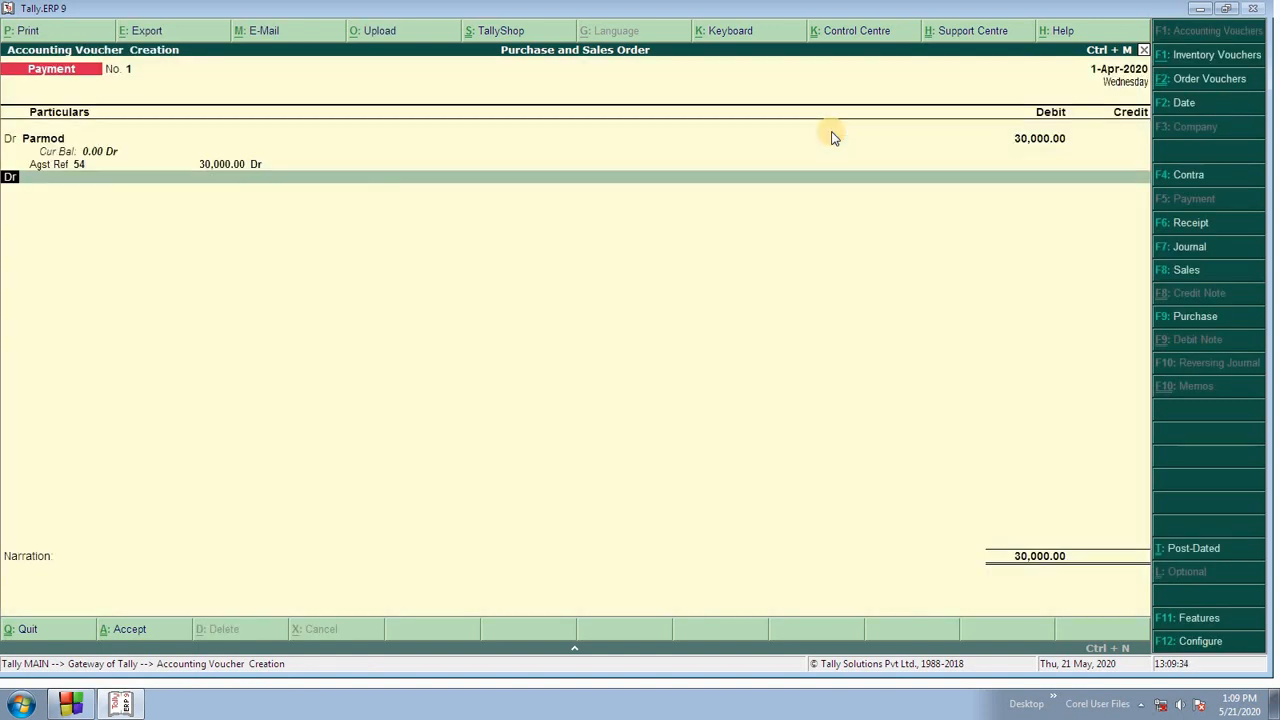
Step: Credit Cash with 30,000 on the second line and save the payment voucher
key(Return)
key(Return)
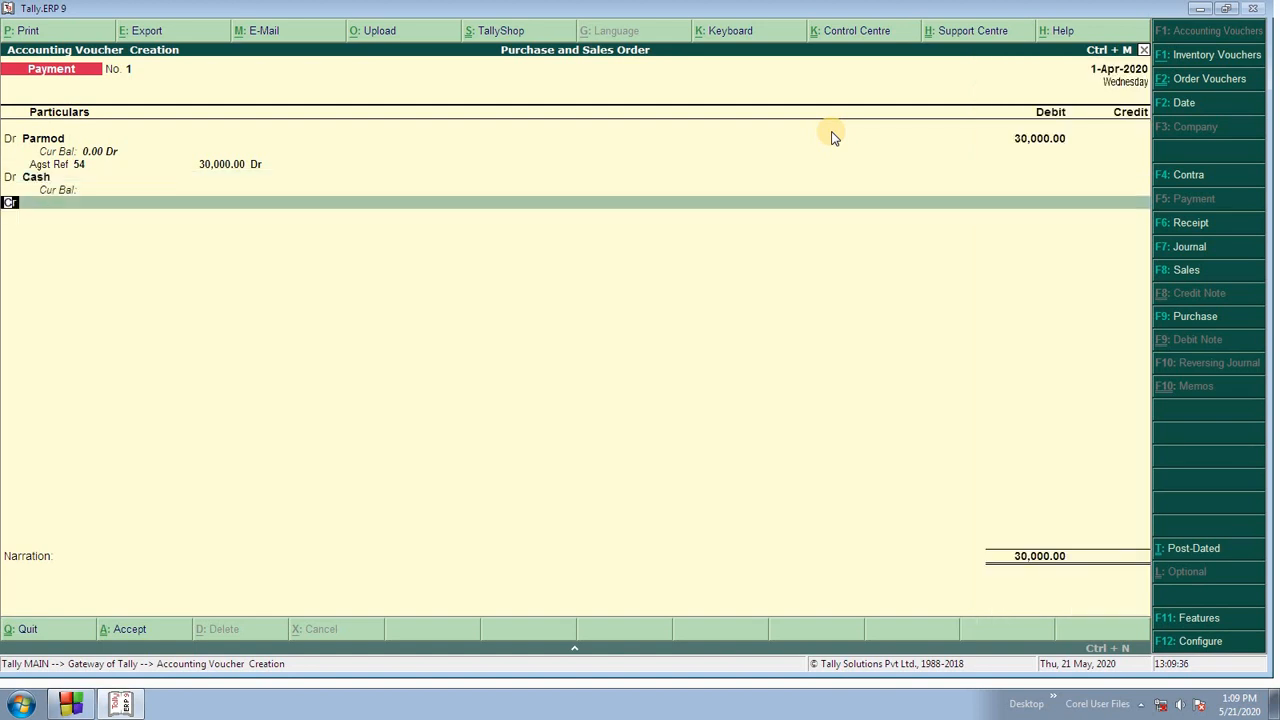
key(BackSpace)
key(BackSpace)
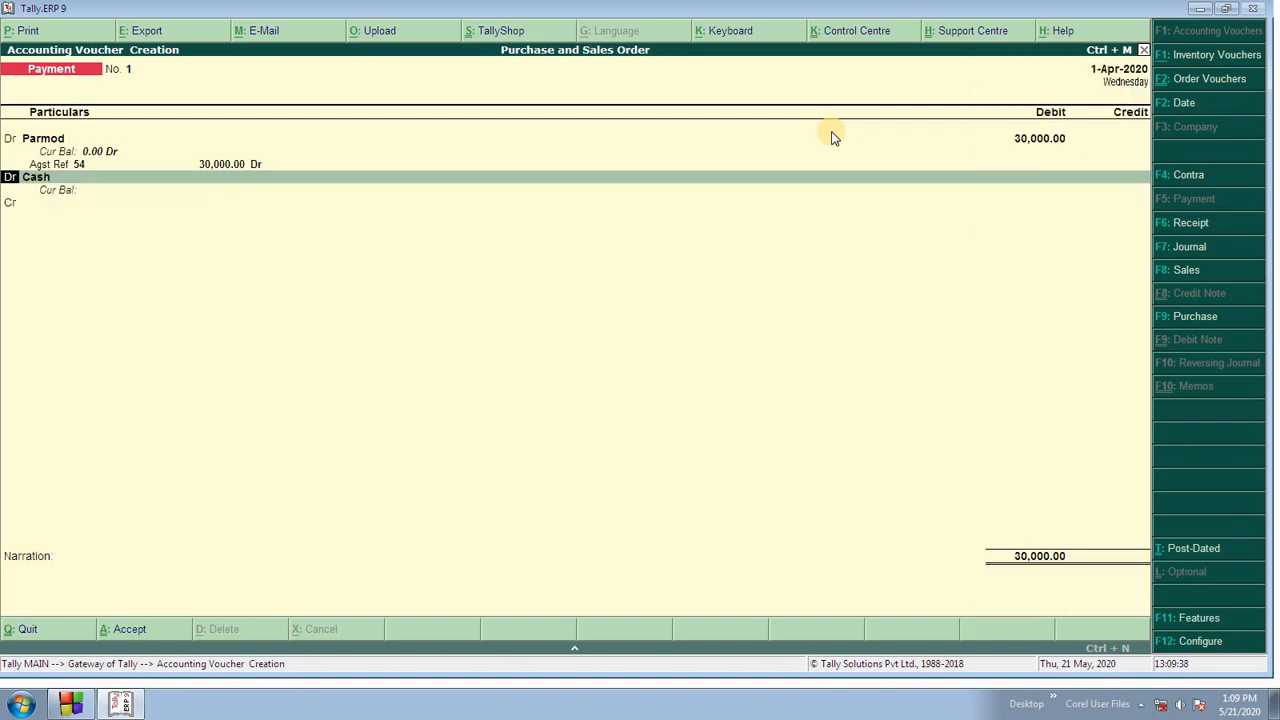
text(c)
key(Return)
key(Return)
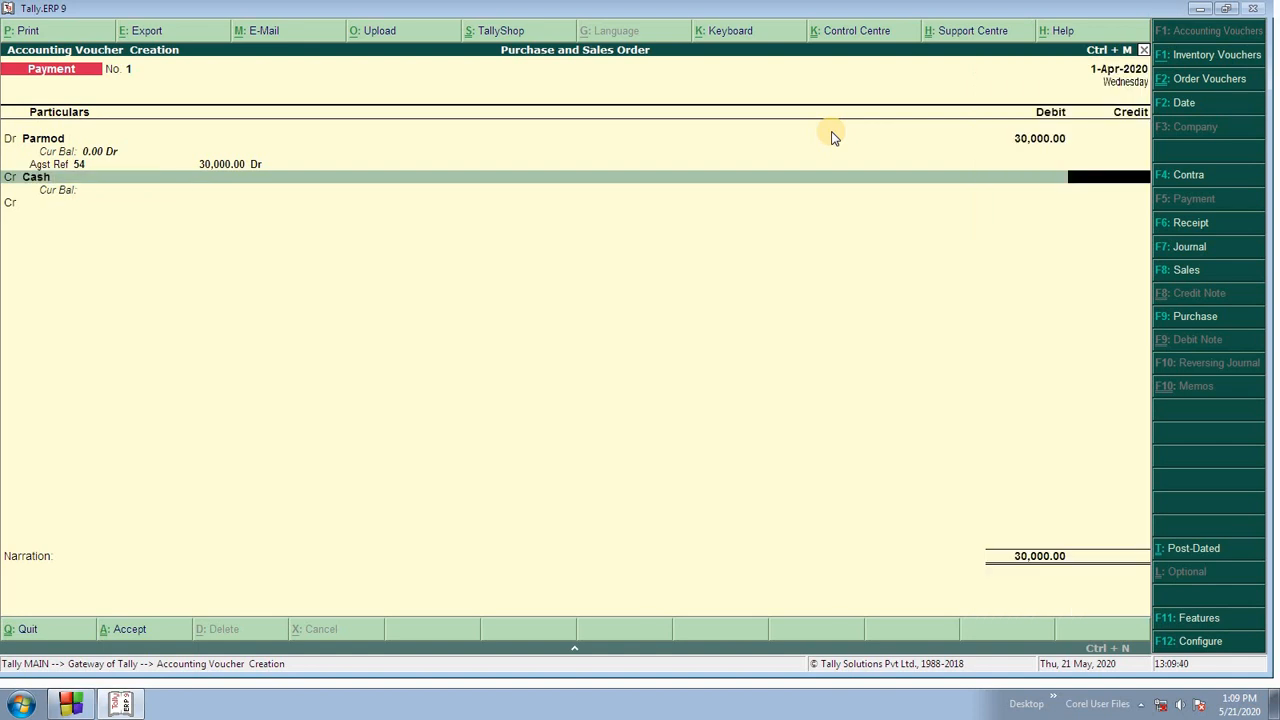
text(30000)
key(Return)
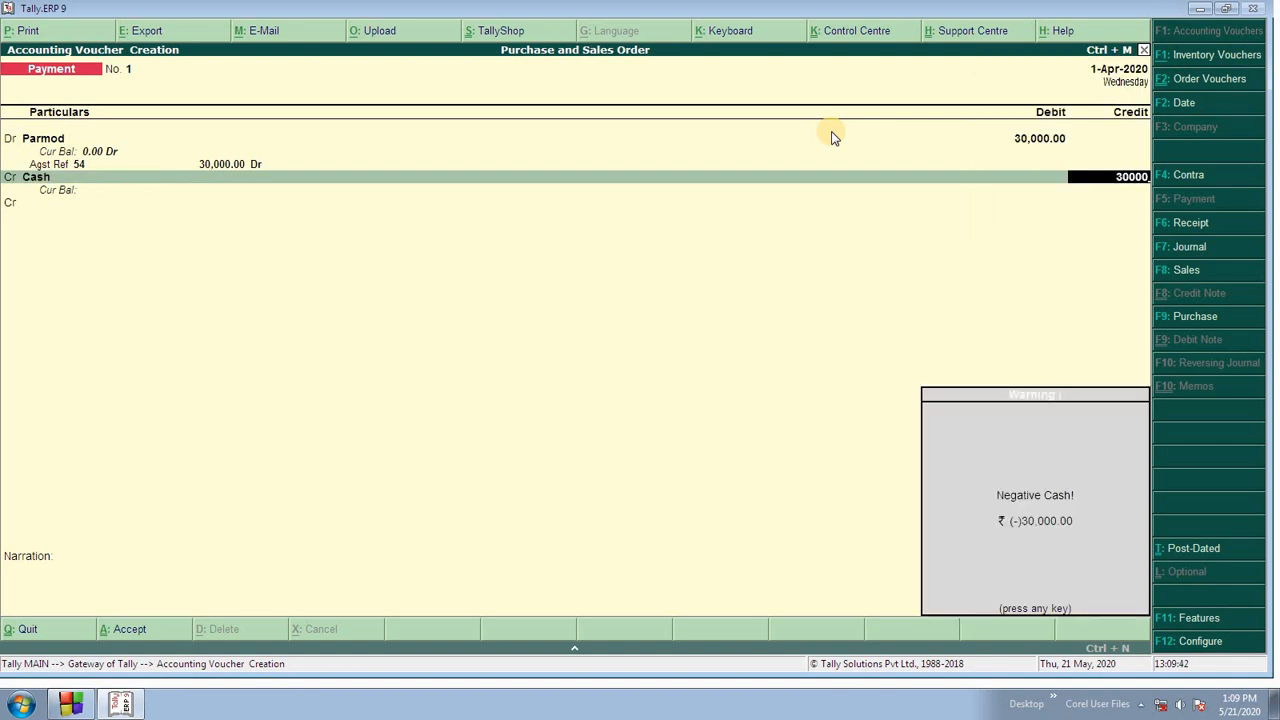
key(Return)
key(Return)
key(Return)
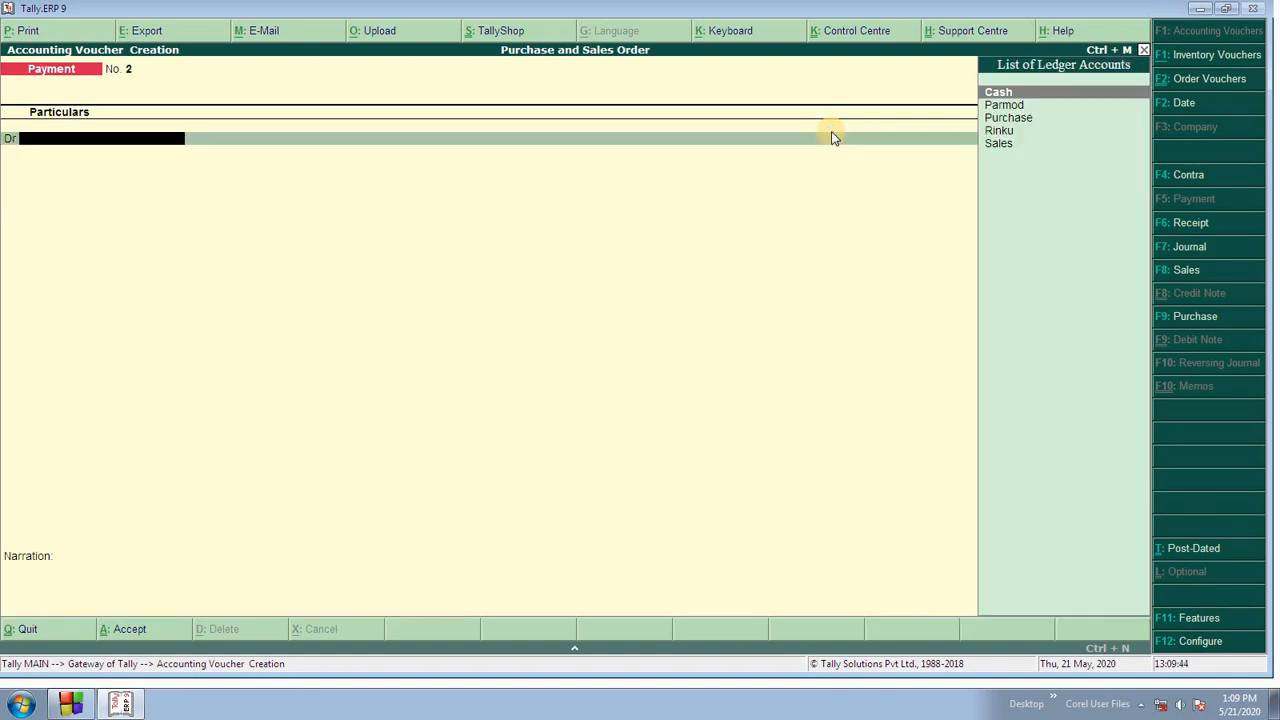